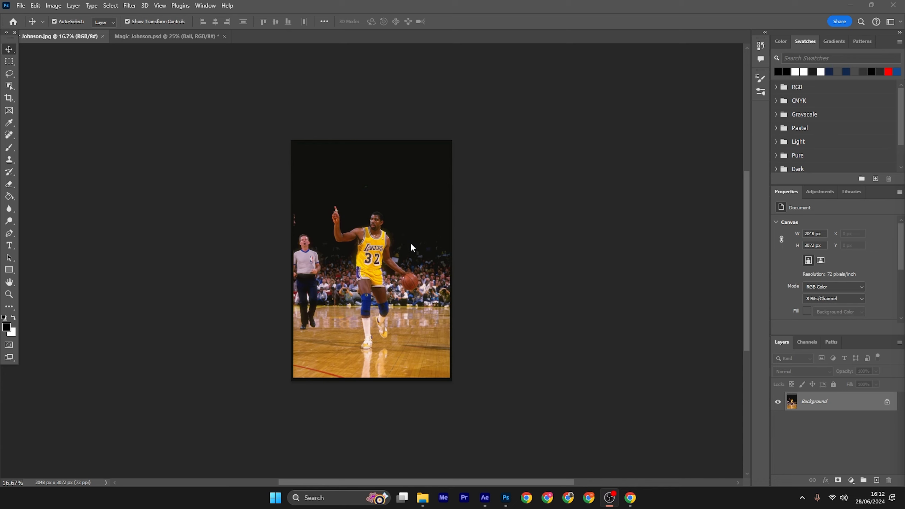
# Switch to the Magic Johnson.psd document and toggle the Ball layer's visibility to examine the ball cutout
pyautogui.hscroll(-1, 362, 271)
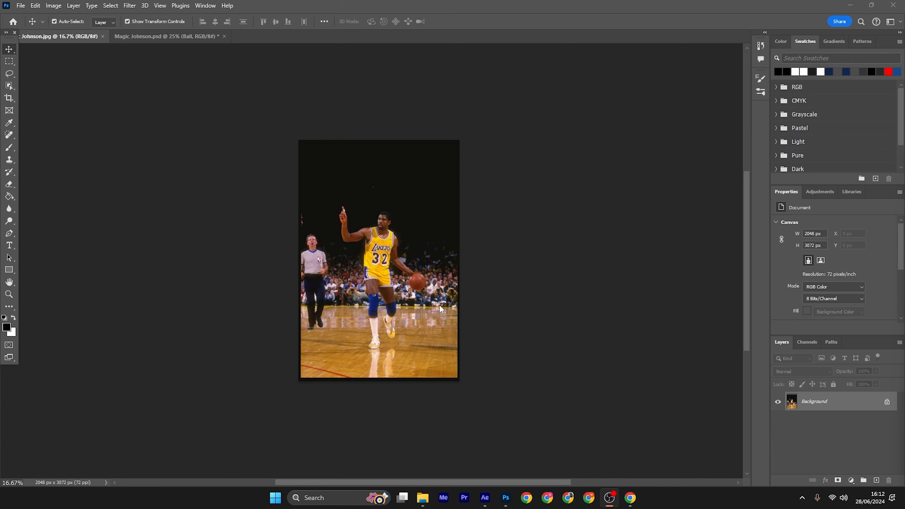
pyautogui.click(167, 37)
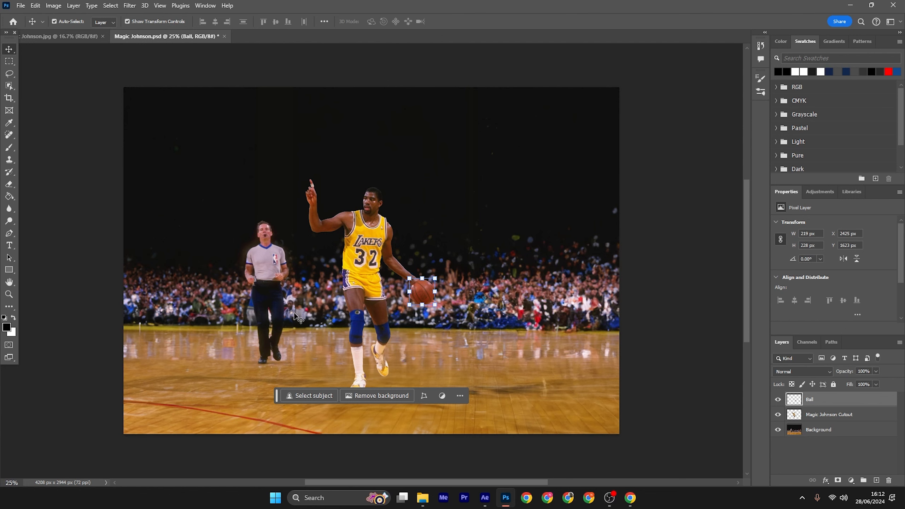
pyautogui.click(698, 372)
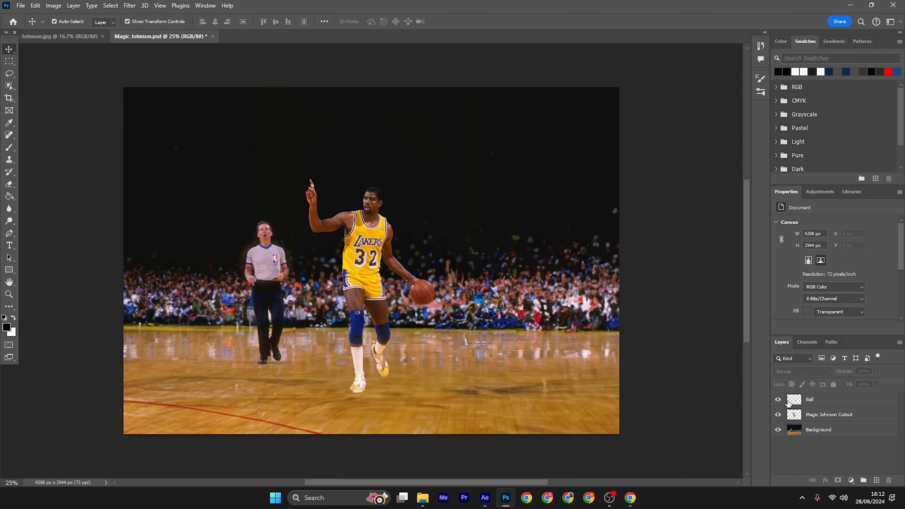
pyautogui.click(777, 399)
pyautogui.click(776, 399)
pyautogui.click(776, 399)
pyautogui.click(777, 399)
# Hide and show the Magic Johnson Cutout and Background layers to examine each one on its own
pyautogui.click(777, 415)
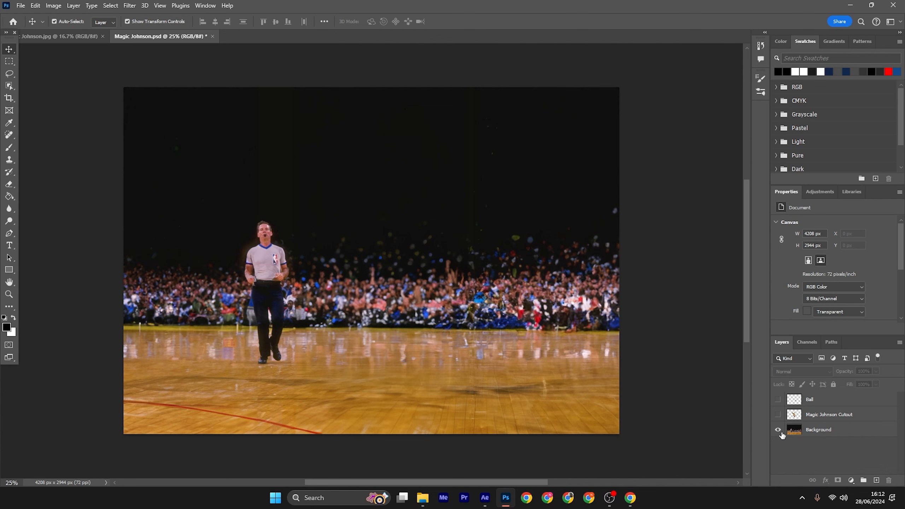
pyautogui.click(778, 415)
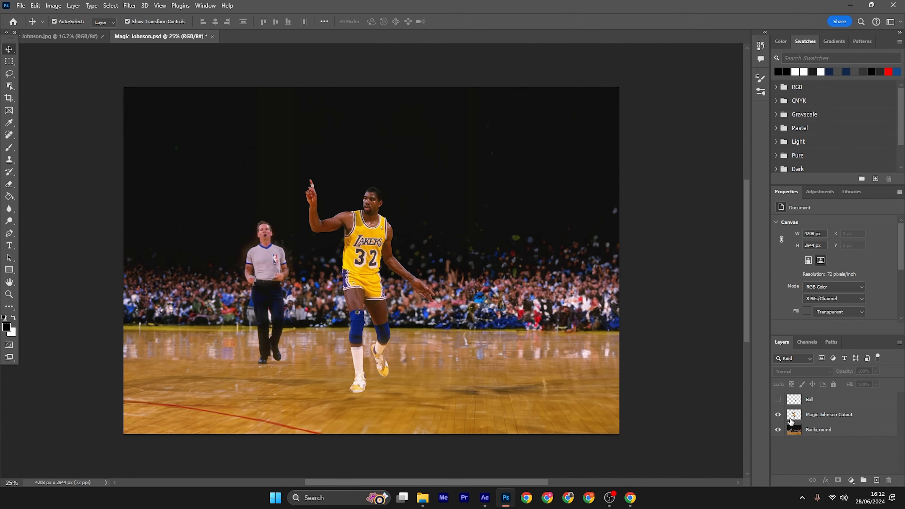
pyautogui.click(778, 430)
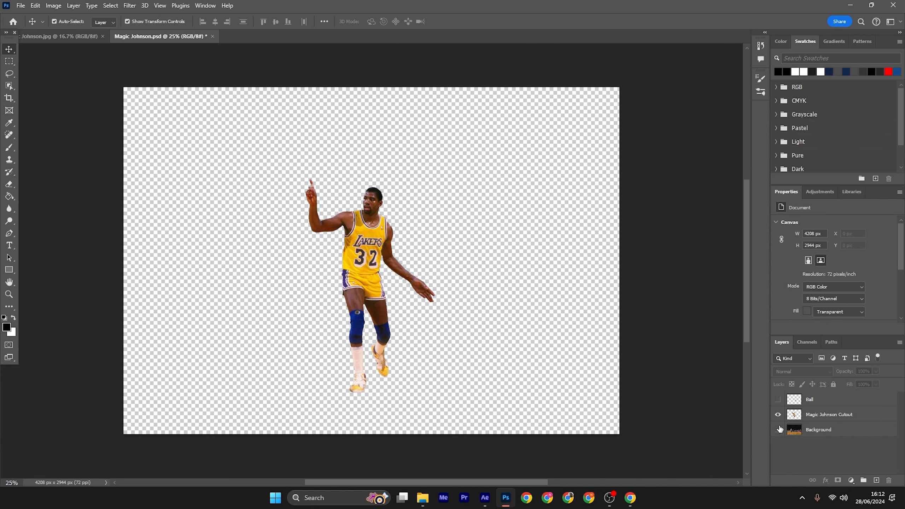
pyautogui.click(778, 430)
pyautogui.click(778, 414)
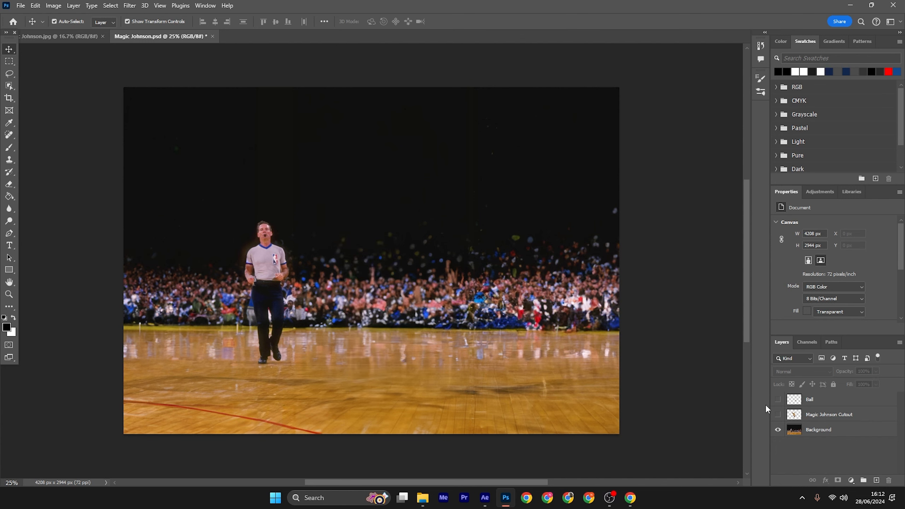
pyautogui.click(778, 415)
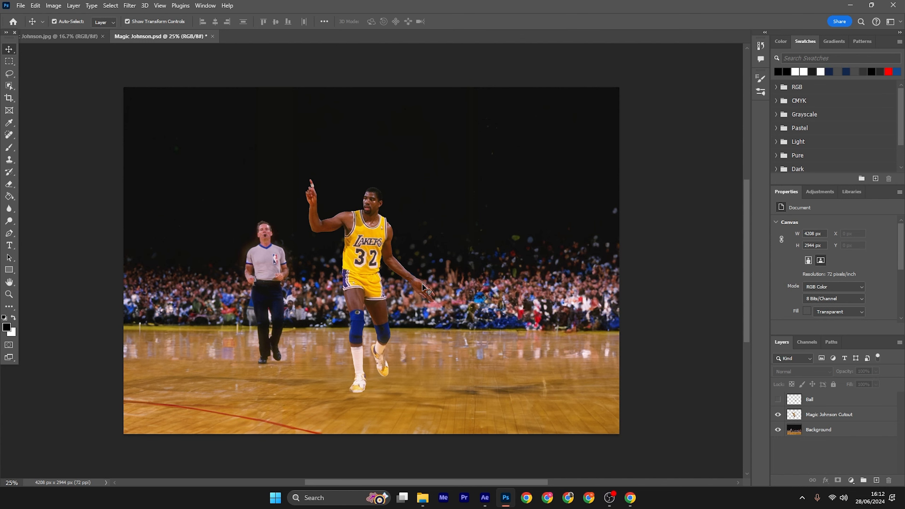
# Try moving the player cutout and then the ball as separate layers, undoing each move and showing the Ball layer again
pyautogui.moveTo(425, 292)
pyautogui.mouseDown()
pyautogui.moveTo(429, 271)
pyautogui.moveTo(439, 286)
pyautogui.mouseUp()
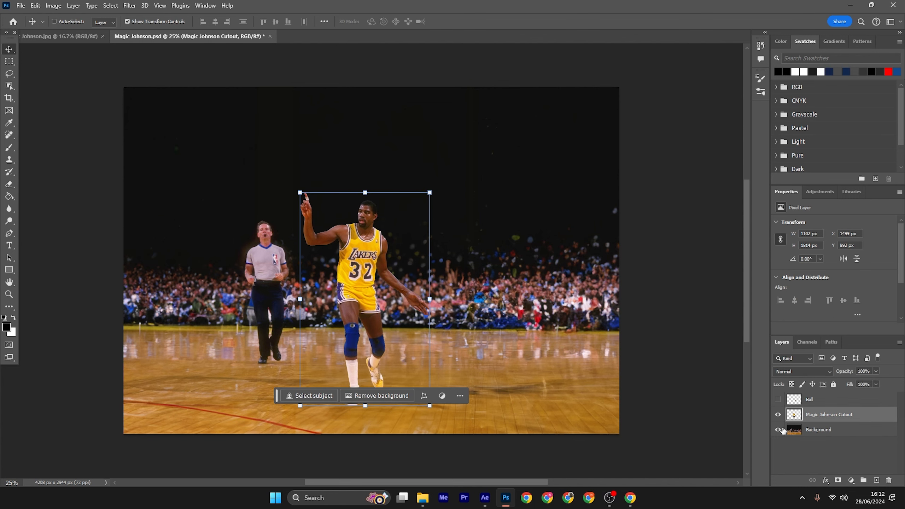
pyautogui.hotkey('ctrl', 'z')
pyautogui.click(813, 456)
pyautogui.click(777, 399)
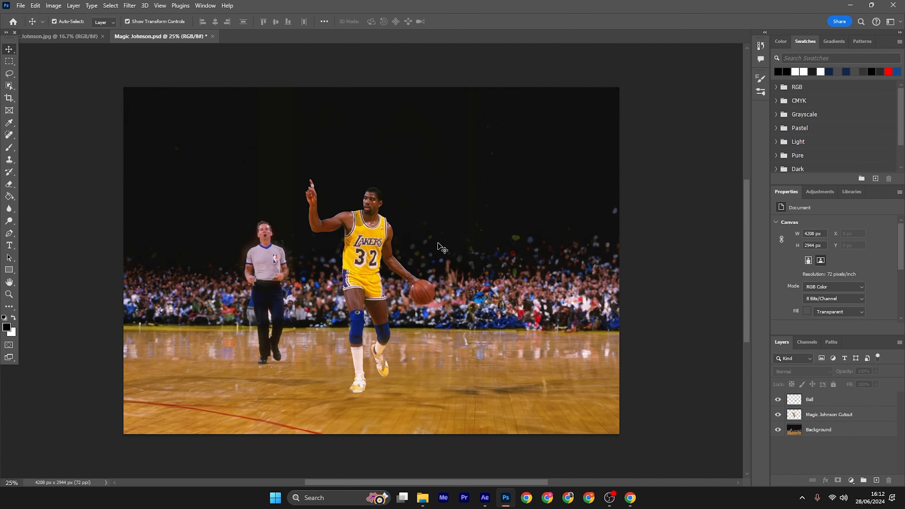
pyautogui.moveTo(423, 294); pyautogui.dragTo(427, 330)
pyautogui.hotkey('ctrl', 'z')
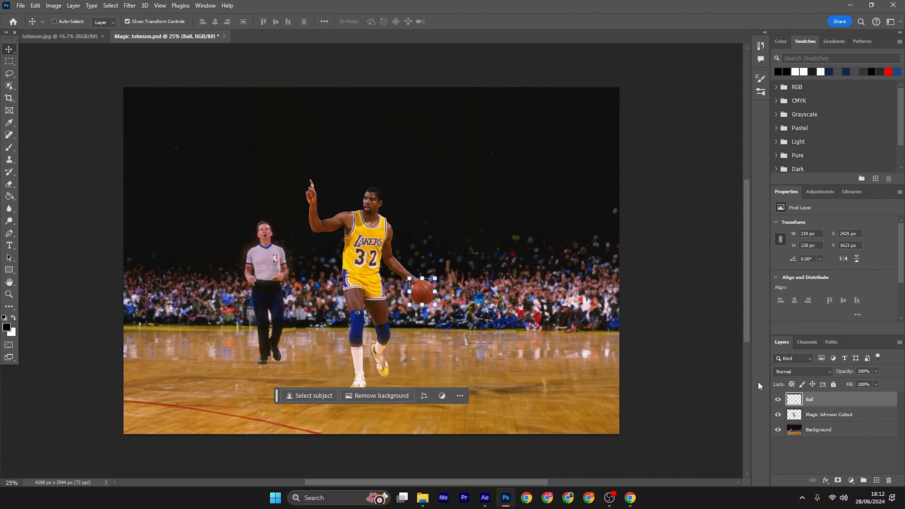
pyautogui.click(795, 452)
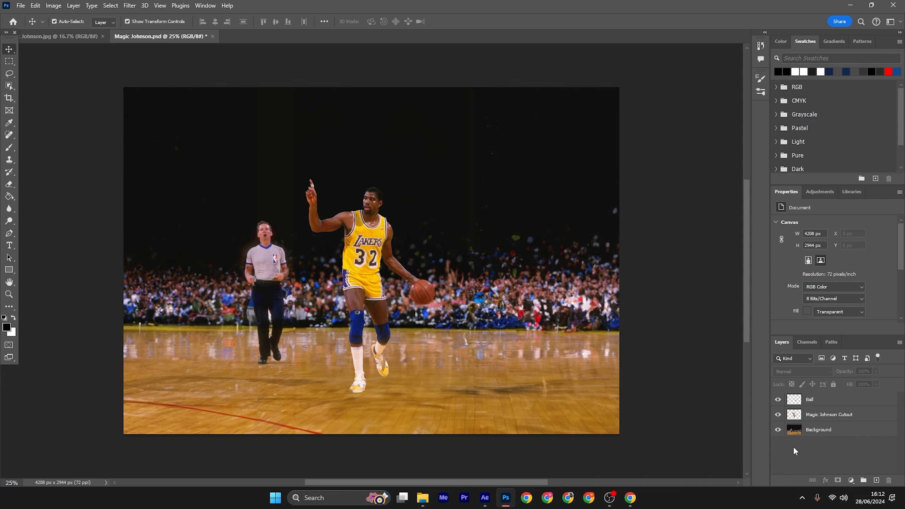
# Switch to the Magic Johnson.jpg document and crop away the dark border around the photo, to 1940 x 3024 px
pyautogui.click(62, 36)
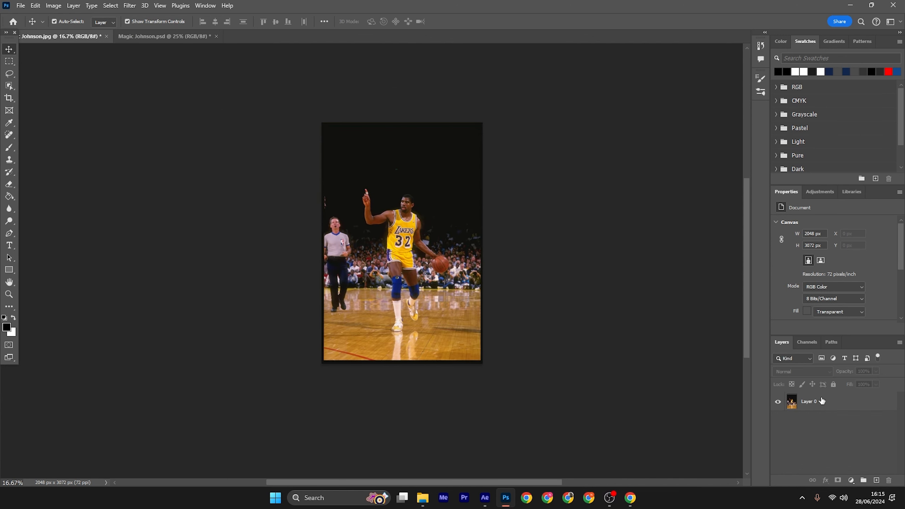
pyautogui.click(9, 98)
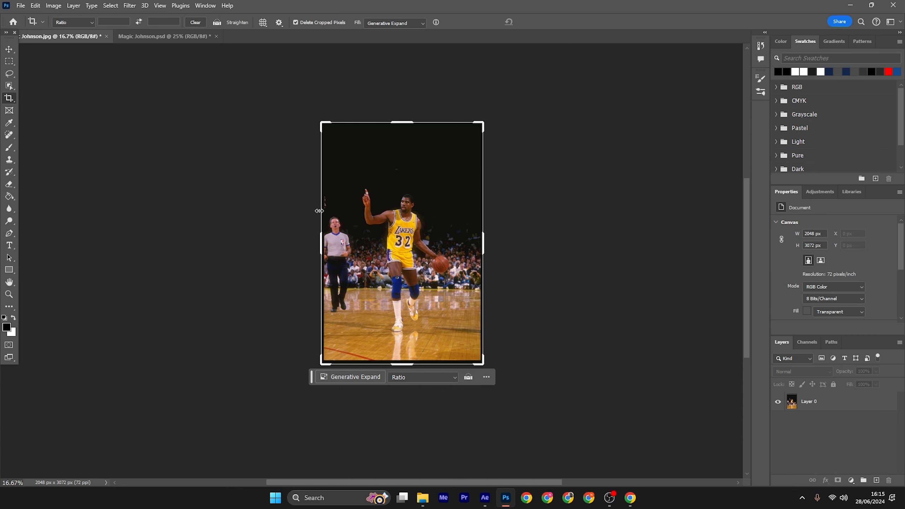
pyautogui.press('v')
pyautogui.scroll(5, 339, 206)
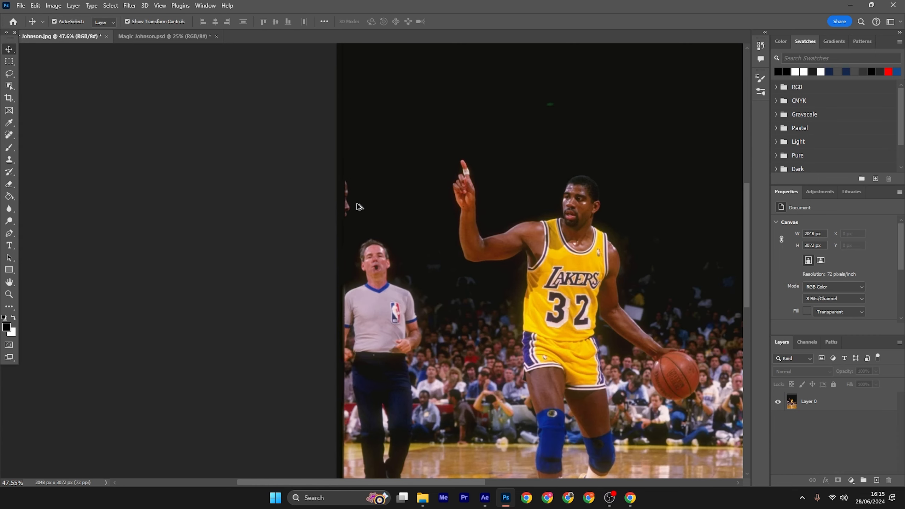
pyautogui.scroll(-6, 354, 199)
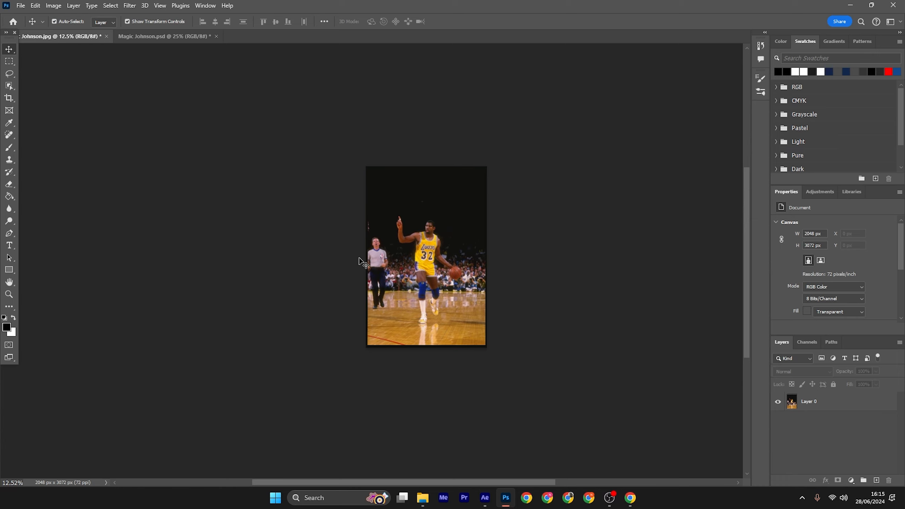
pyautogui.scroll(-1, 424, 256)
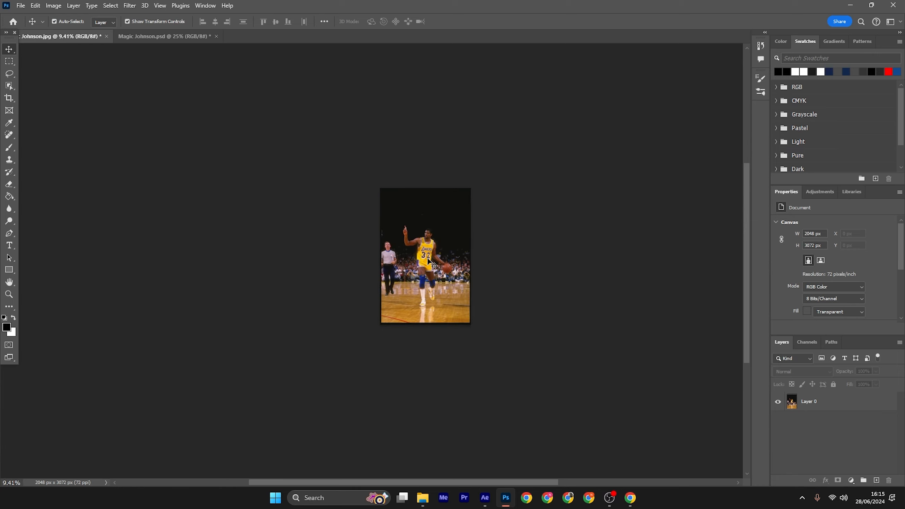
pyautogui.scroll(2, 423, 254)
pyautogui.press('c')
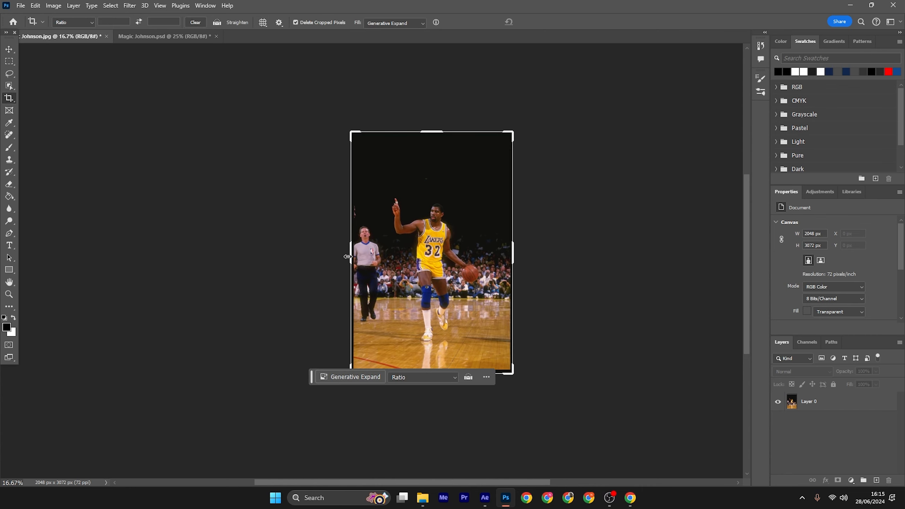
pyautogui.moveTo(351, 257); pyautogui.dragTo(354, 260)
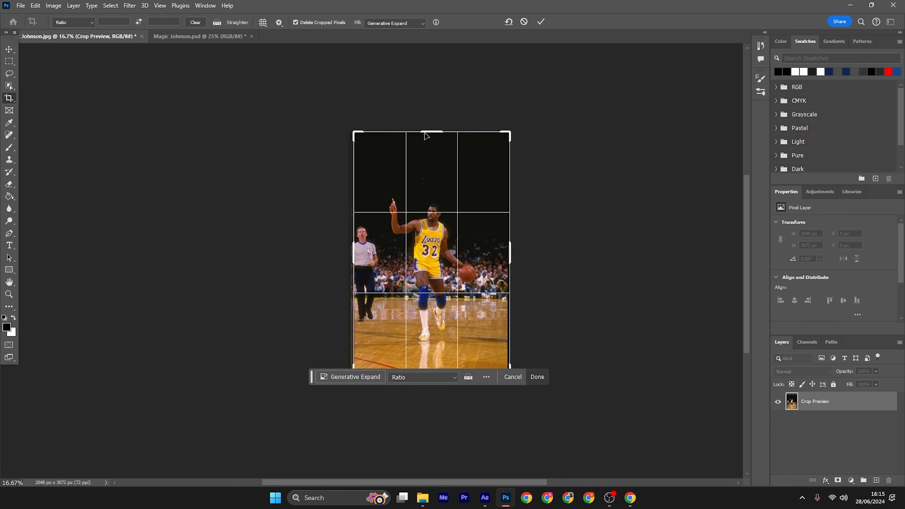
pyautogui.moveTo(510, 251); pyautogui.dragTo(506, 251)
pyautogui.moveTo(311, 376); pyautogui.dragTo(86, 245)
pyautogui.moveTo(436, 379); pyautogui.dragTo(435, 370)
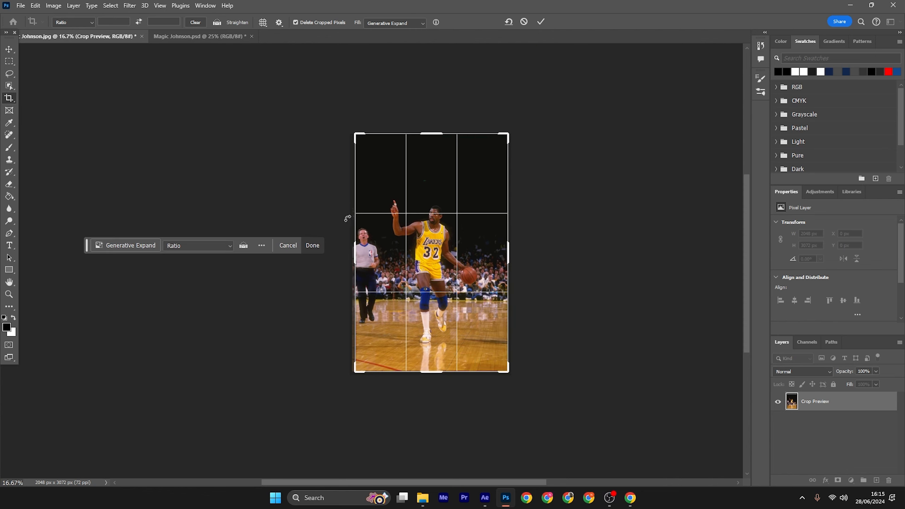
pyautogui.click(541, 21)
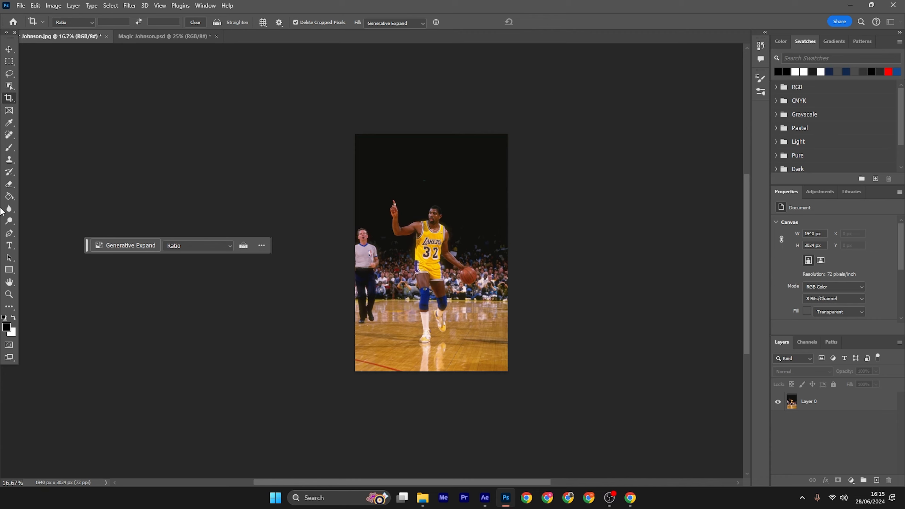
# Widen the canvas on both sides and slightly in height to 5321 x 3192 px, and fill it with Generative Expand without a prompt
pyautogui.click(10, 96)
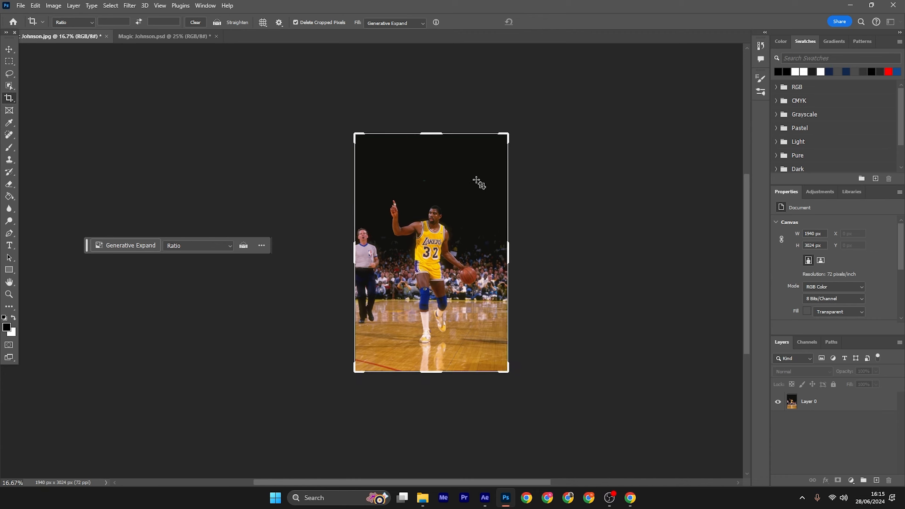
pyautogui.moveTo(508, 260); pyautogui.dragTo(573, 252)
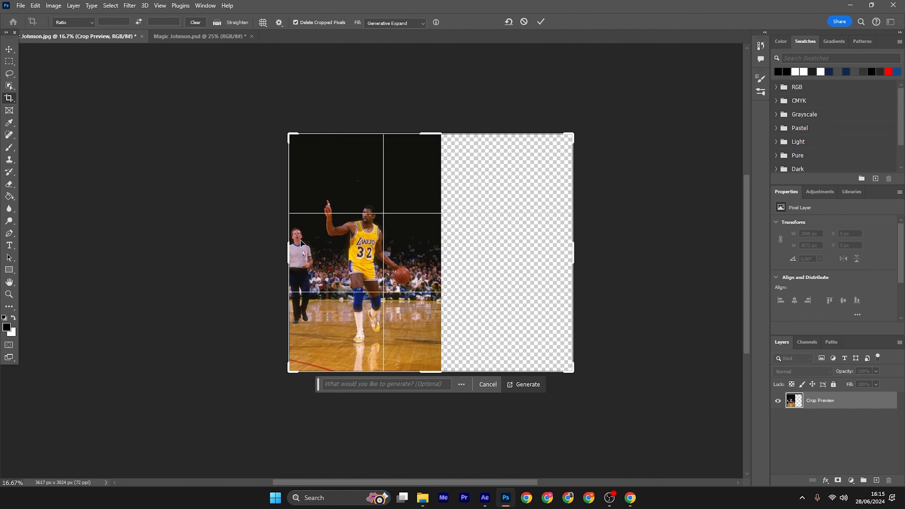
pyautogui.moveTo(289, 245); pyautogui.dragTo(234, 249)
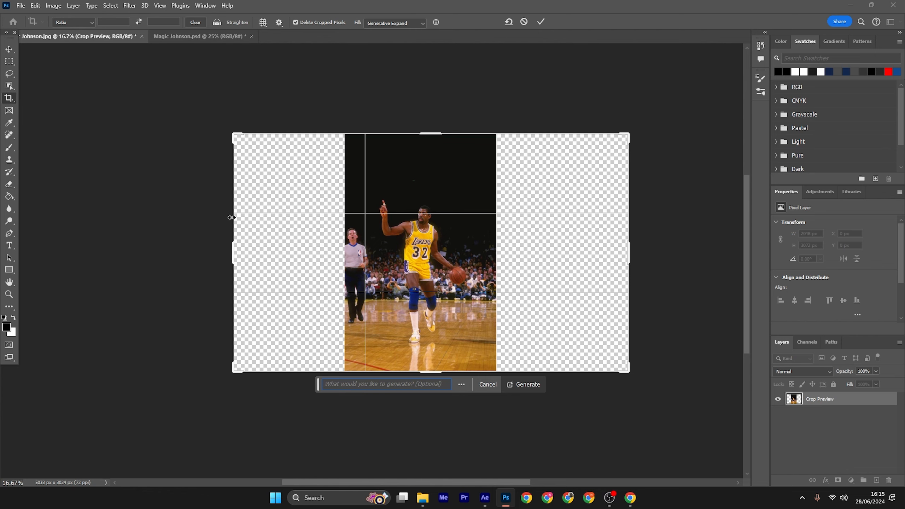
pyautogui.moveTo(223, 254)
pyautogui.mouseDown()
pyautogui.moveTo(231, 253)
pyautogui.moveTo(223, 252)
pyautogui.mouseUp()
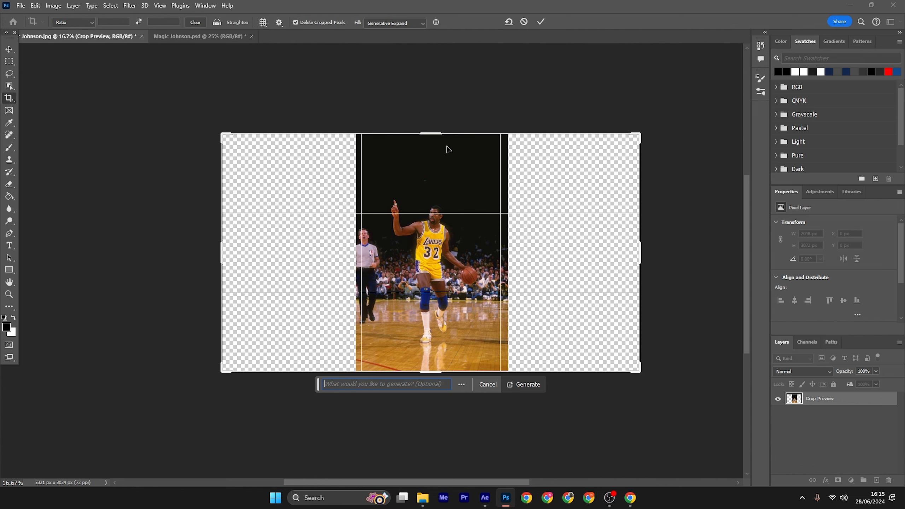
pyautogui.moveTo(441, 132); pyautogui.dragTo(442, 126)
pyautogui.click(526, 385)
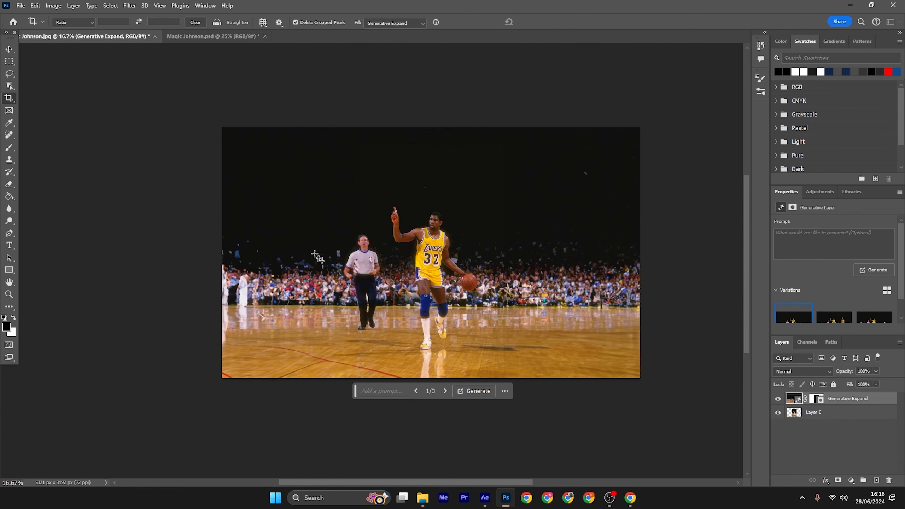
# Examine the expanded crowd and court areas and compare the second and third generated variations
pyautogui.scroll(4, 365, 286)
pyautogui.scroll(-4, 365, 286)
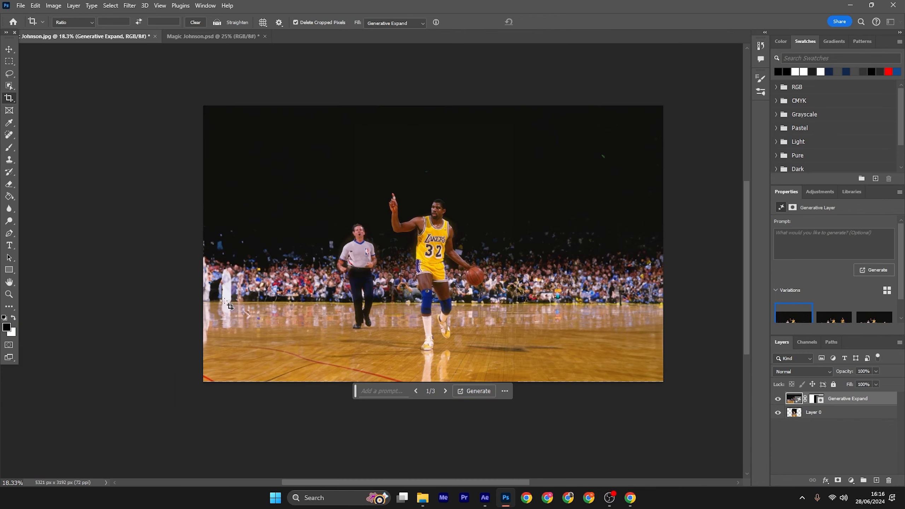
pyautogui.scroll(-1, 462, 289)
pyautogui.click(833, 316)
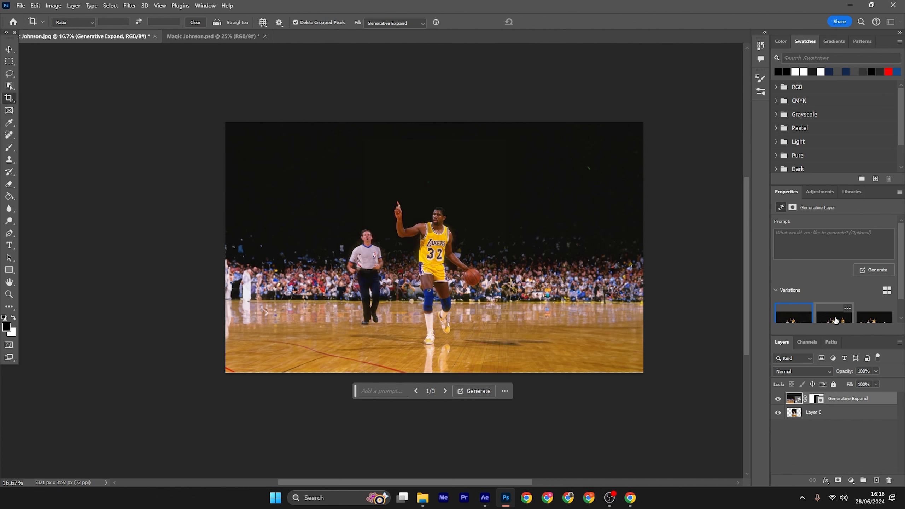
pyautogui.click(869, 320)
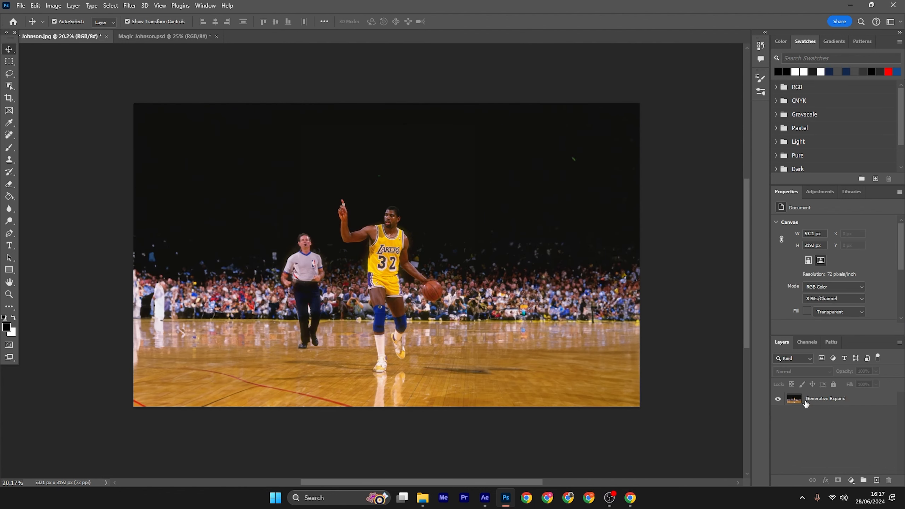
# Open the merged Generative Expand layer in Select and Mask
pyautogui.click(841, 399)
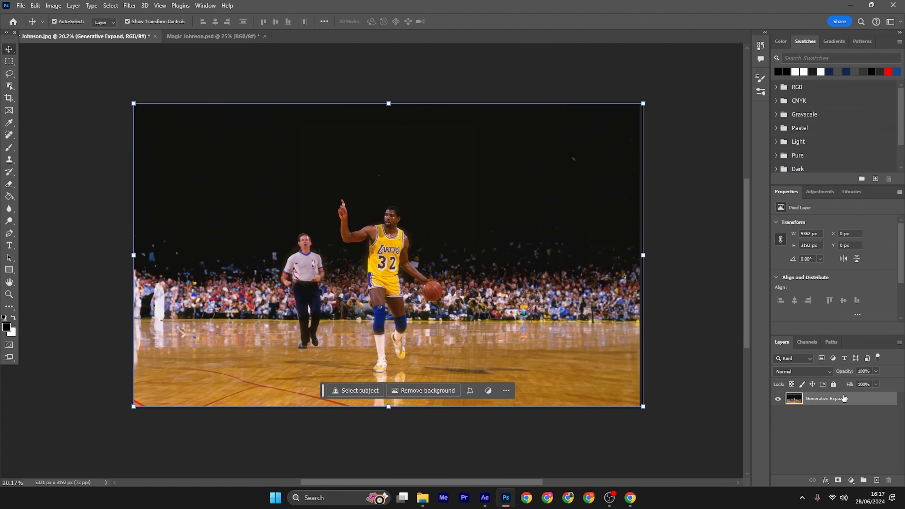
pyautogui.scroll(2, 439, 299)
pyautogui.scroll(1, 439, 299)
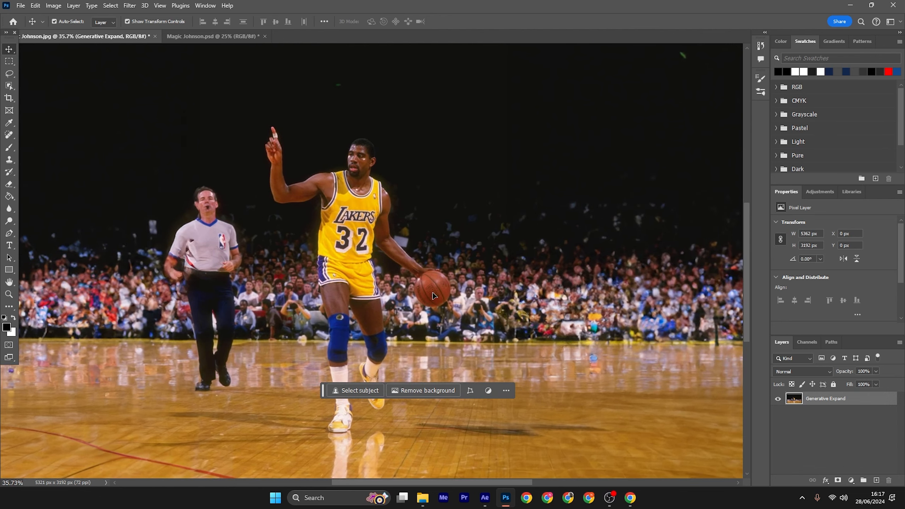
pyautogui.click(73, 5)
pyautogui.moveTo(85, 14)
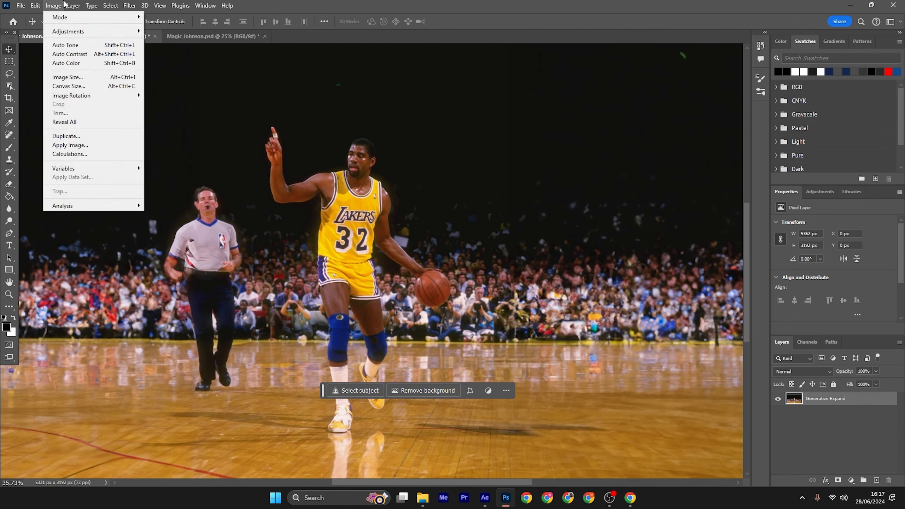
pyautogui.moveTo(109, 4)
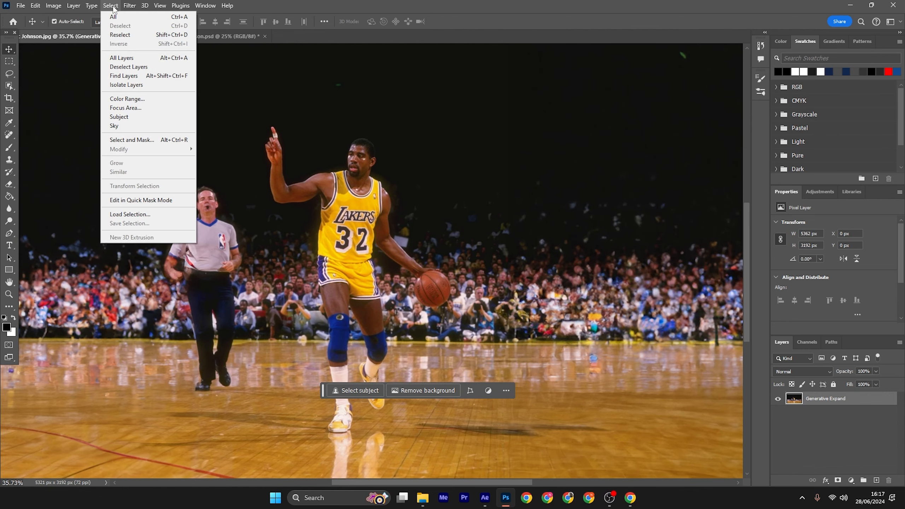
pyautogui.click(140, 139)
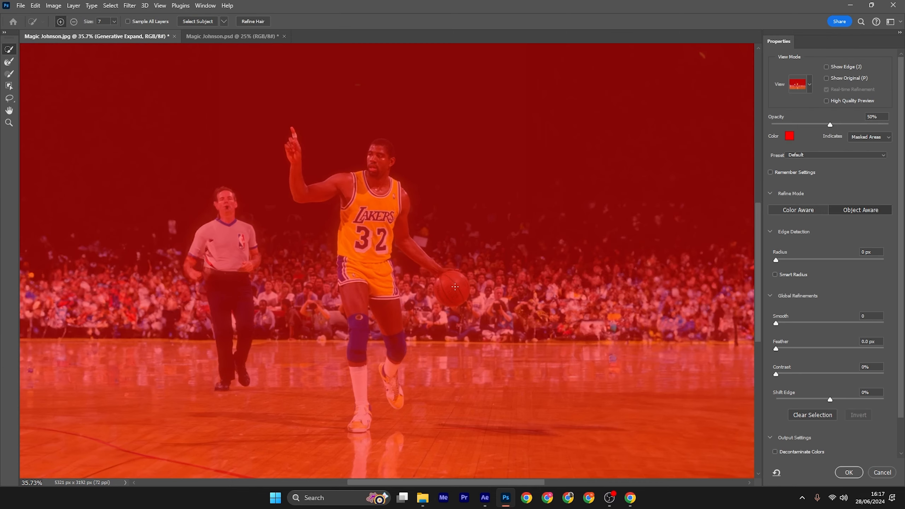
# Select the basketball with the Quick Selection tool and subtract the stray crowd area beside it
pyautogui.click(452, 281)
pyautogui.scroll(8, 442, 287)
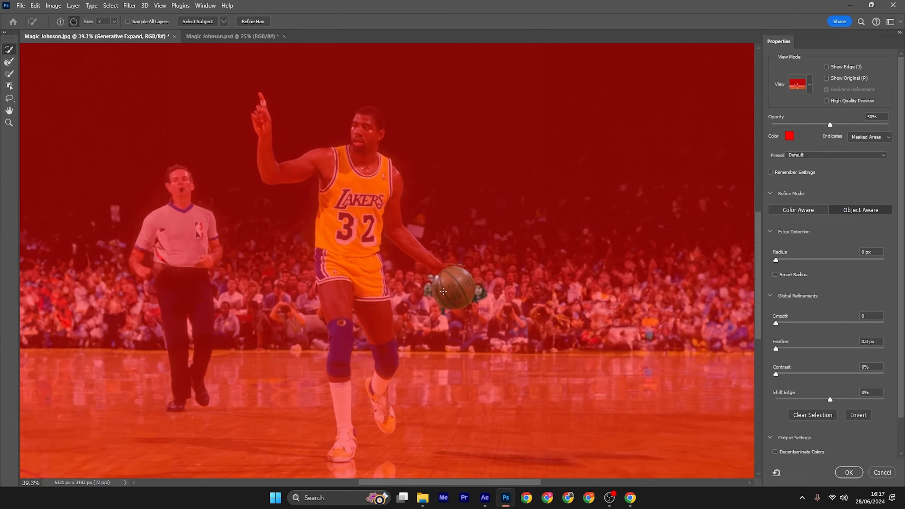
pyautogui.scroll(2, 440, 290)
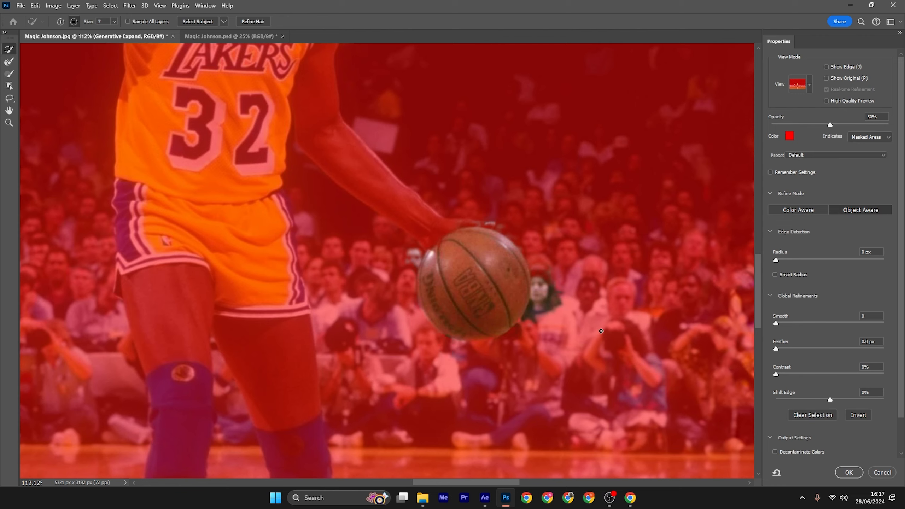
pyautogui.moveTo(551, 329); pyautogui.dragTo(535, 313)
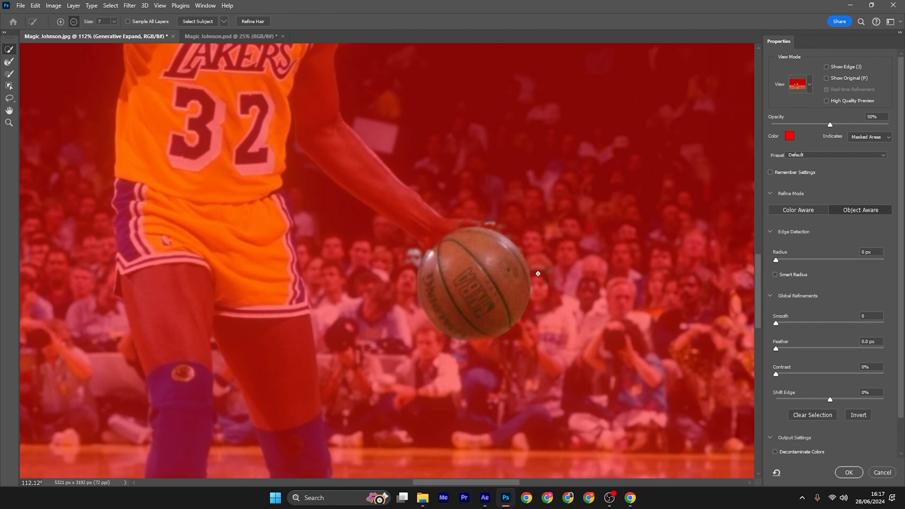
# Set the mask overlay color to purple
pyautogui.click(789, 136)
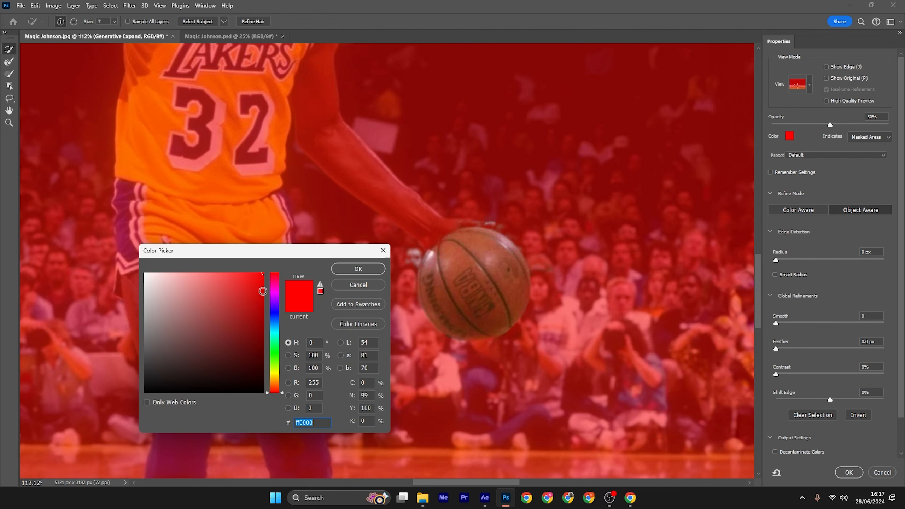
pyautogui.click(275, 298)
pyautogui.click(358, 269)
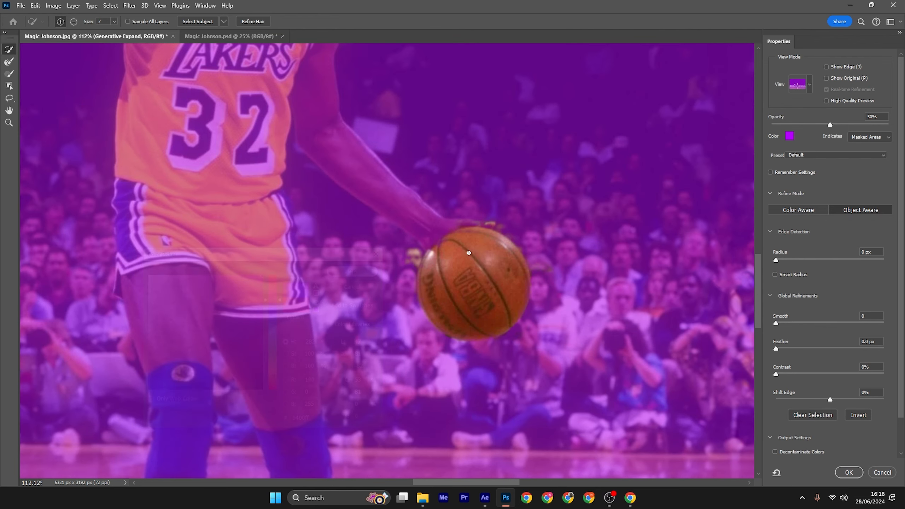
# Refine the selection along the ball's edge near the hand, keeping the hand and crowd masked out
pyautogui.moveTo(436, 250); pyautogui.dragTo(445, 243)
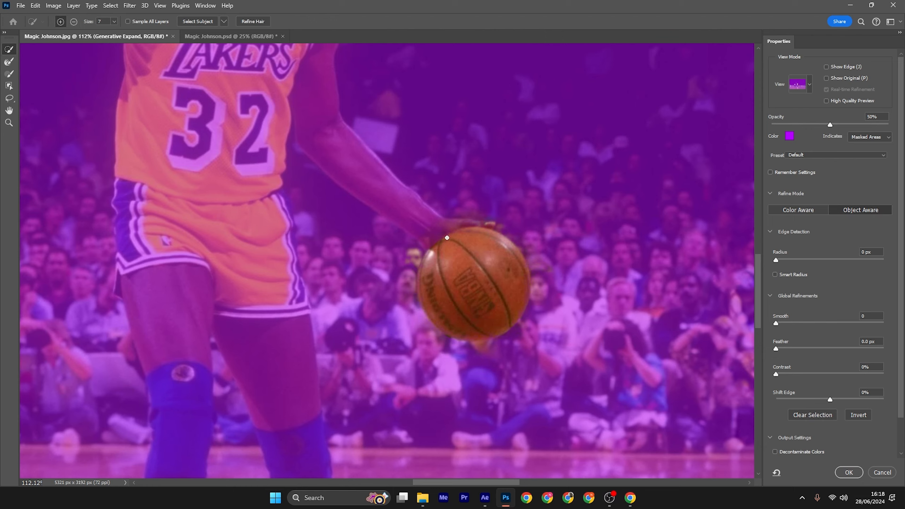
pyautogui.press('alt')
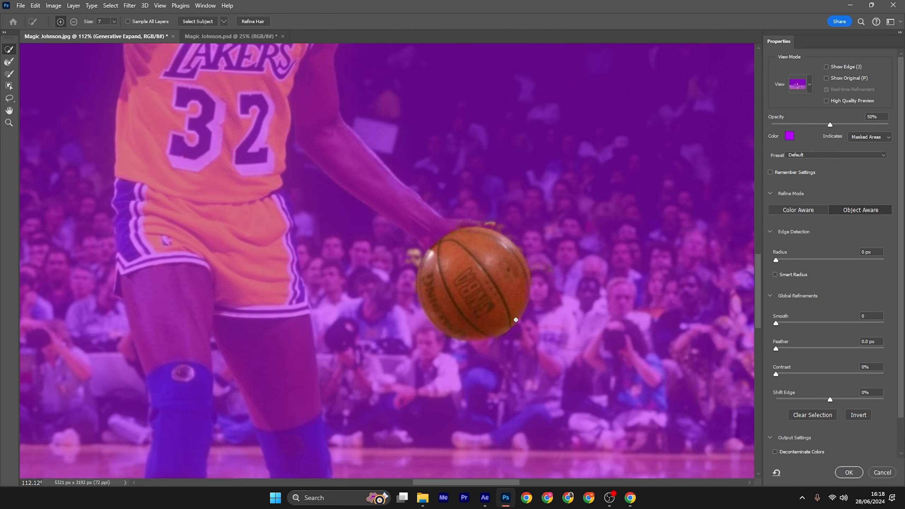
pyautogui.press('alt')
pyautogui.press('alt')
# Output the basketball selection to a New Layer
pyautogui.scroll(-8, 468, 272)
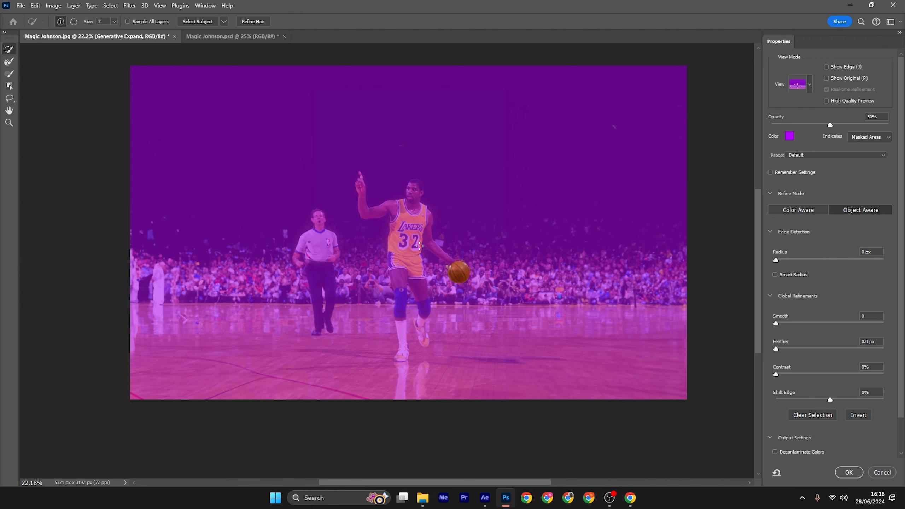
pyautogui.scroll(3, 452, 278)
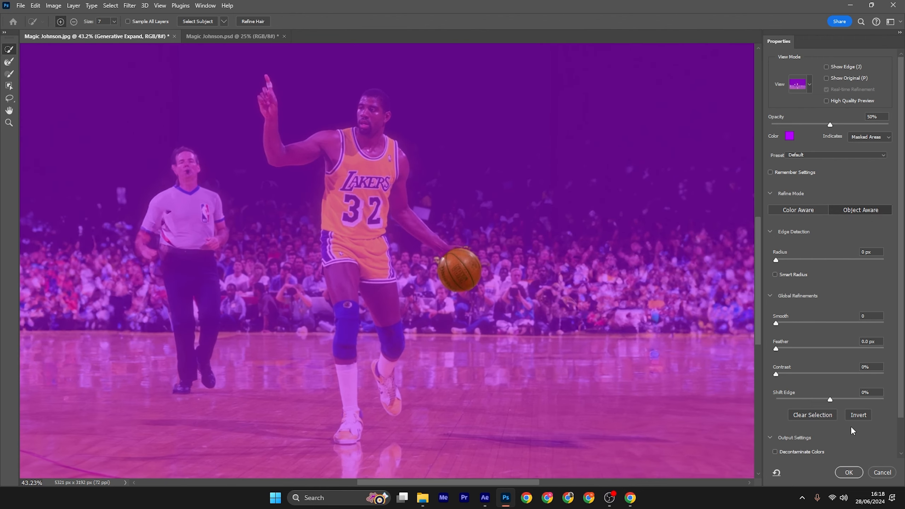
pyautogui.scroll(-1, 850, 430)
pyautogui.click(830, 448)
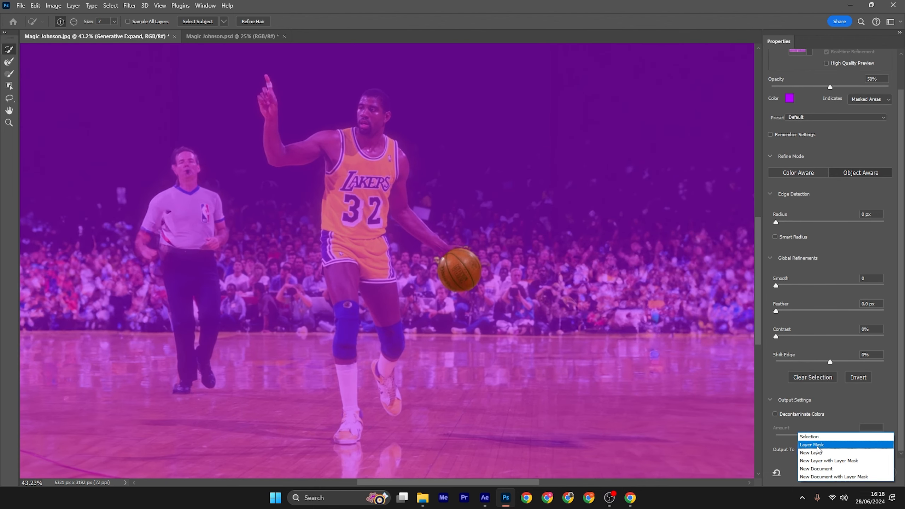
pyautogui.click(814, 453)
pyautogui.click(861, 477)
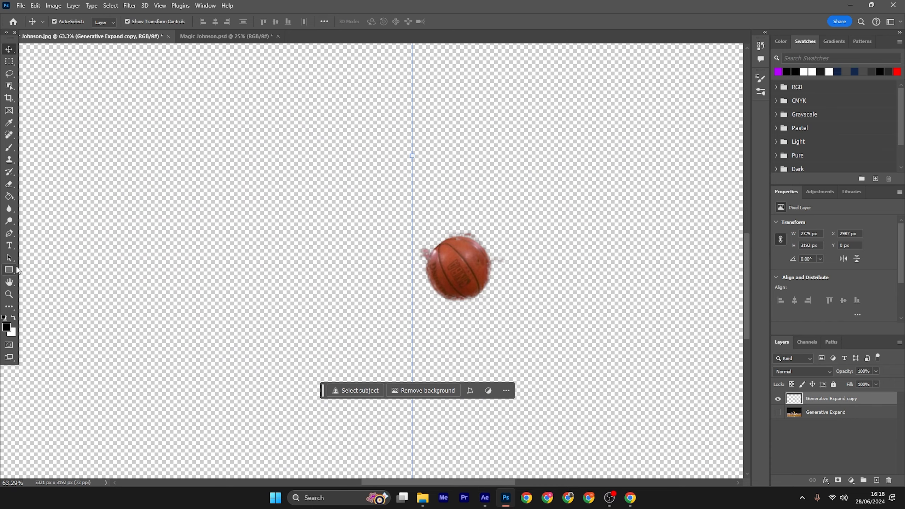
# Erase the leftover hand and crowd fringes around the basketball cutout with the Eraser tool
pyautogui.click(10, 184)
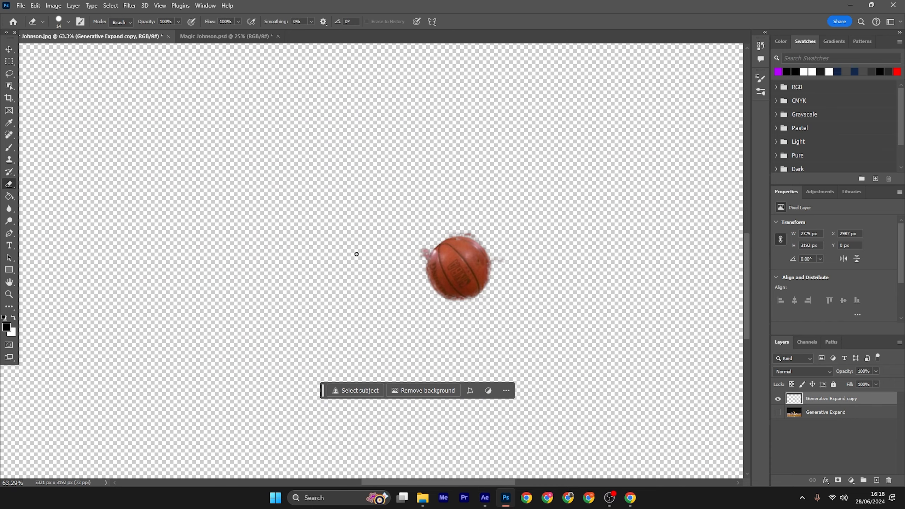
pyautogui.scroll(3, 430, 255)
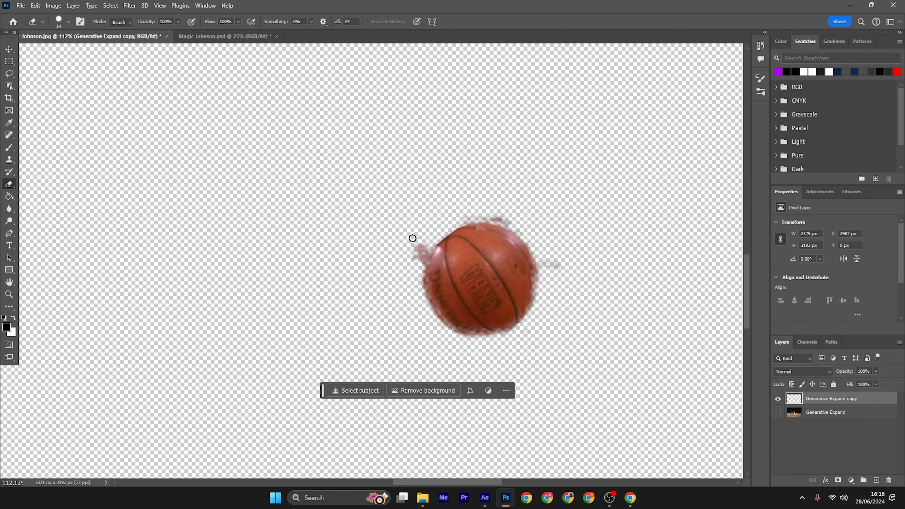
pyautogui.moveTo(413, 238)
pyautogui.mouseDown()
pyautogui.moveTo(414, 262)
pyautogui.moveTo(425, 252)
pyautogui.moveTo(420, 299)
pyautogui.moveTo(480, 215)
pyautogui.mouseUp()
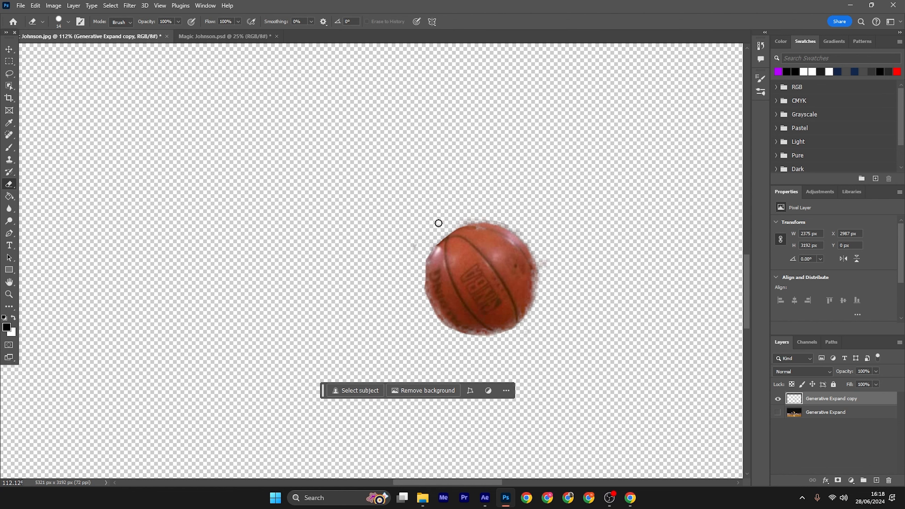
pyautogui.moveTo(416, 253); pyautogui.dragTo(407, 250)
pyautogui.click(9, 49)
pyautogui.scroll(-5, 478, 264)
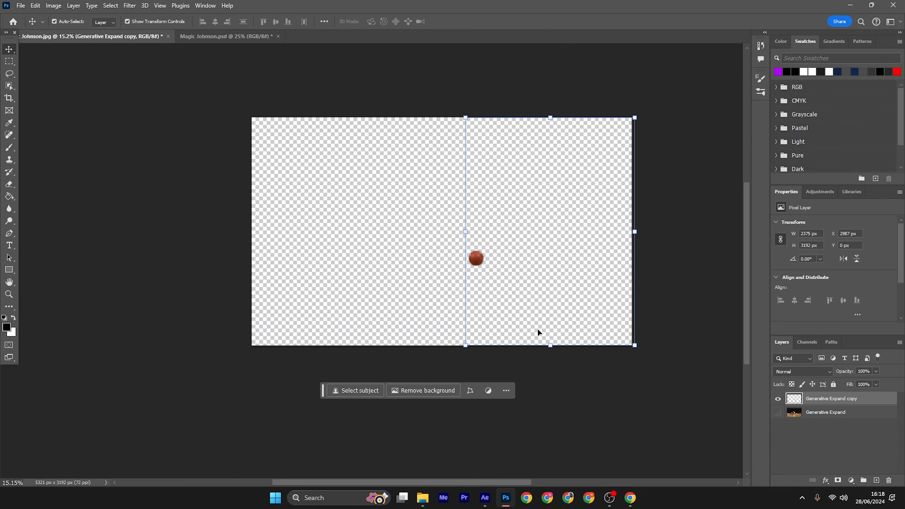
# Show the full Generative Expand photo layer beneath the basketball cutout layer
pyautogui.click(792, 425)
pyautogui.click(777, 412)
pyautogui.scroll(3, 463, 279)
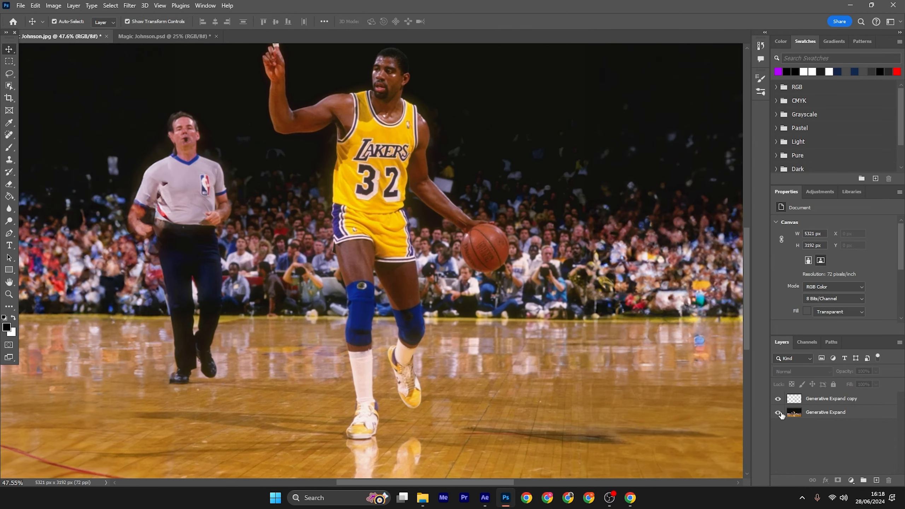
pyautogui.click(777, 399)
# Marquee-select the area around the ball and dribbling hand and replace it using Generative Fill with the prompt "hand"
pyautogui.click(8, 62)
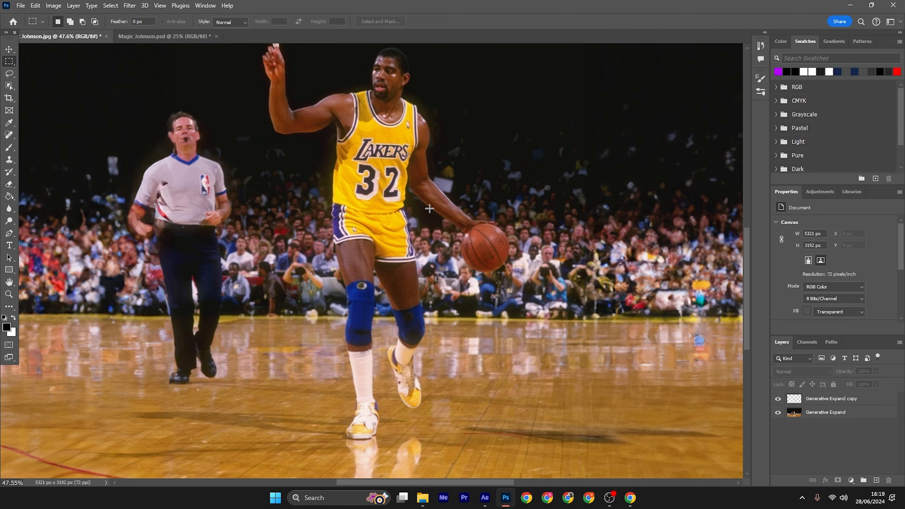
pyautogui.moveTo(426, 212); pyautogui.dragTo(542, 285)
pyautogui.click(445, 227)
pyautogui.moveTo(439, 218); pyautogui.dragTo(528, 279)
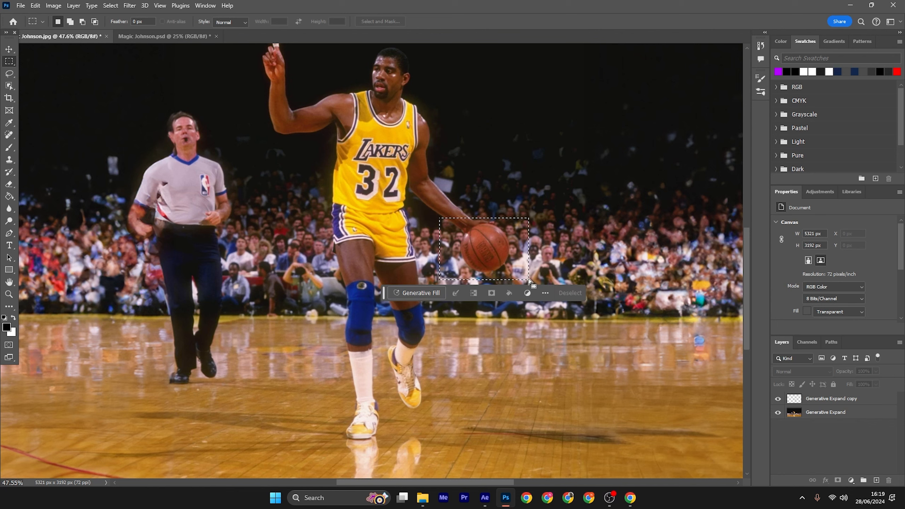
pyautogui.click(421, 295)
pyautogui.click(580, 295)
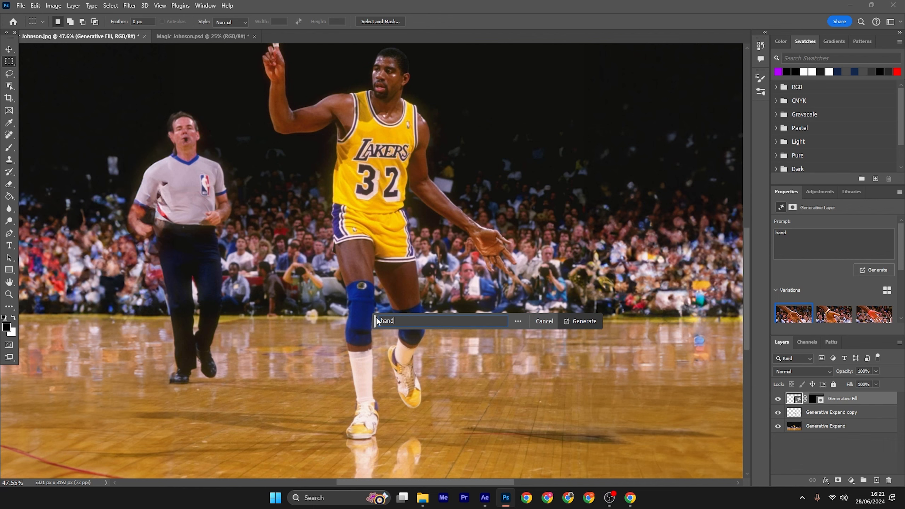
pyautogui.click(581, 321)
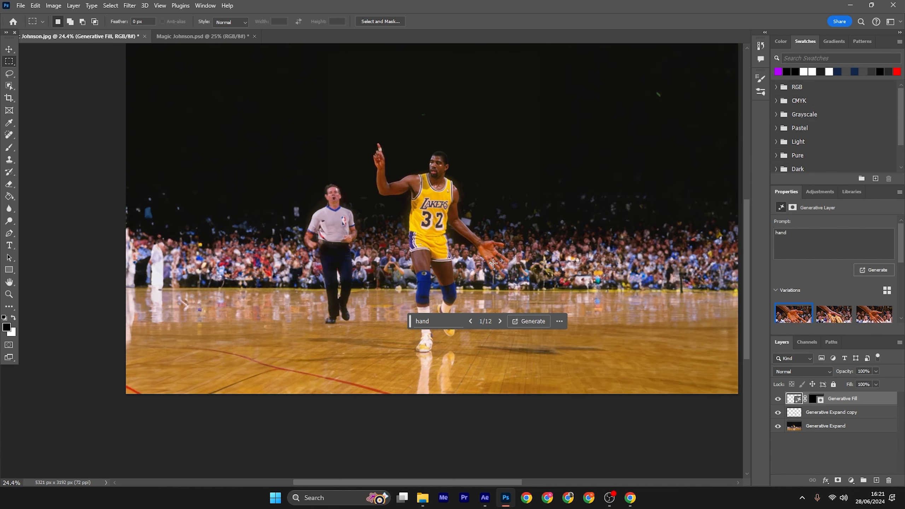
# Choose the third generated hand variation and inspect how it blends with the arm and crowd
pyautogui.scroll(5, 485, 229)
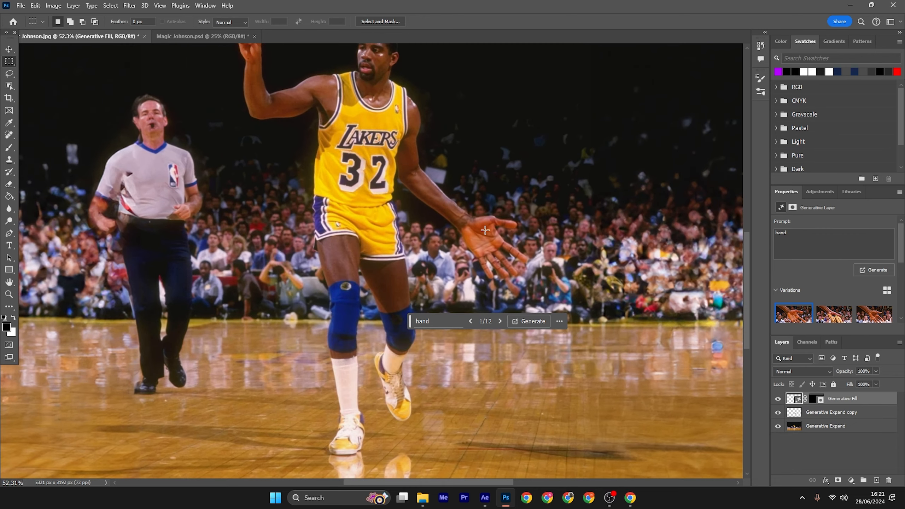
pyautogui.click(863, 317)
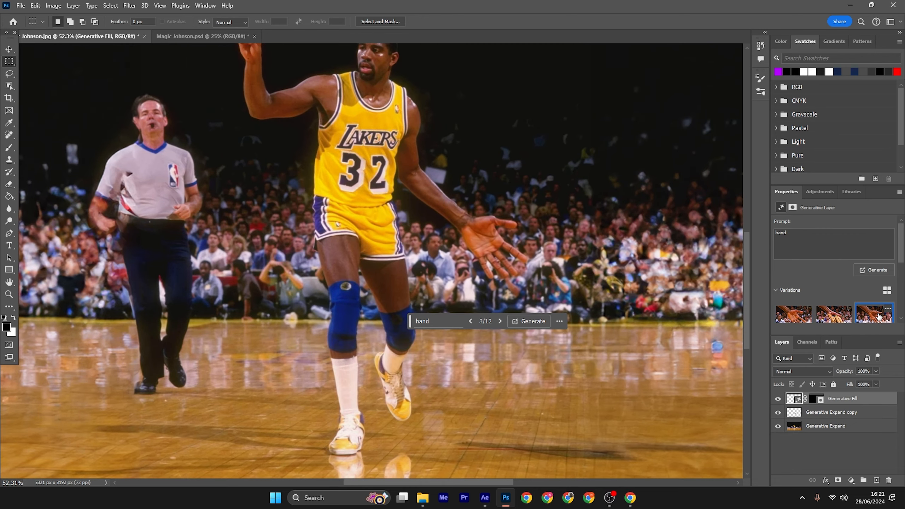
pyautogui.scroll(-3, 499, 275)
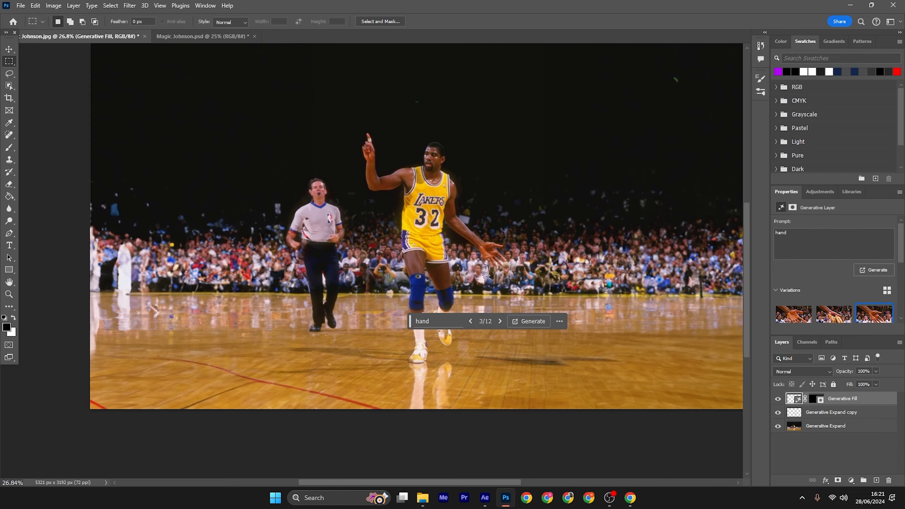
pyautogui.scroll(8, 498, 267)
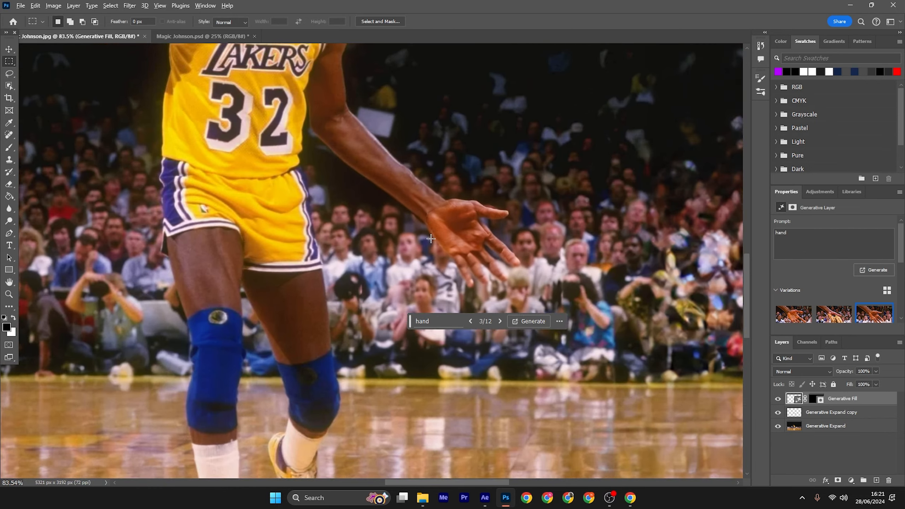
pyautogui.scroll(-6, 467, 227)
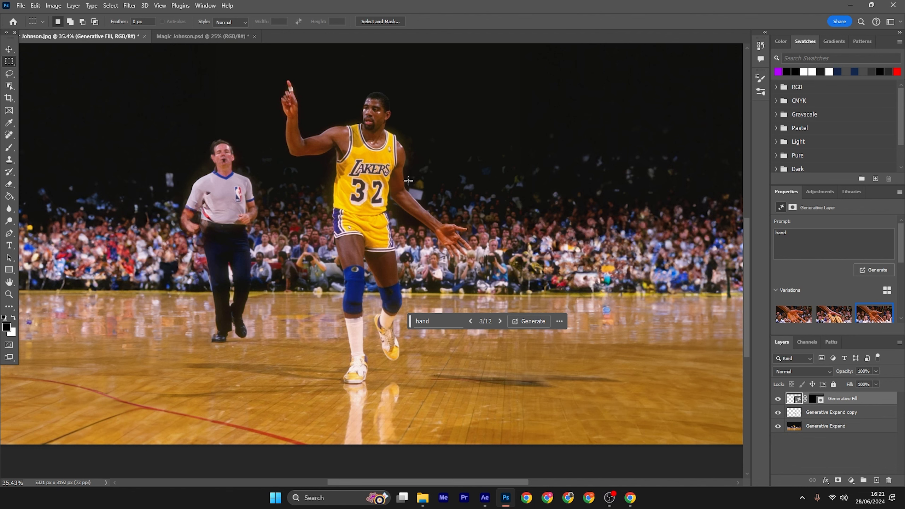
# Move the Generative Fill hand layer below the basketball cutout layer
pyautogui.click(8, 49)
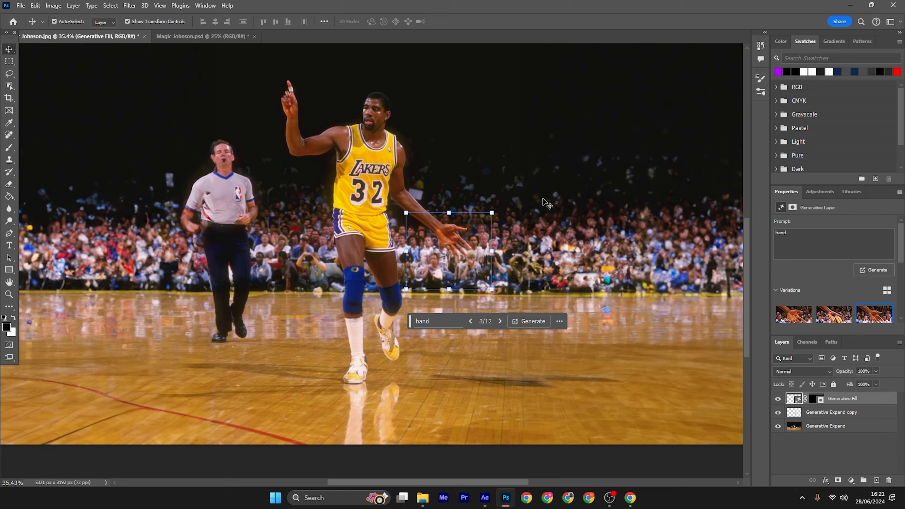
pyautogui.scroll(-3, 533, 203)
pyautogui.scroll(2, 484, 227)
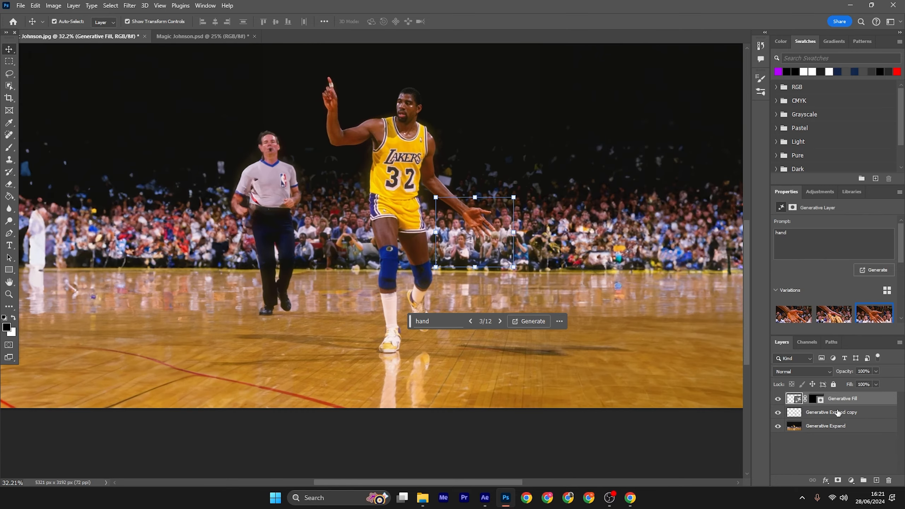
pyautogui.moveTo(849, 402); pyautogui.dragTo(852, 425)
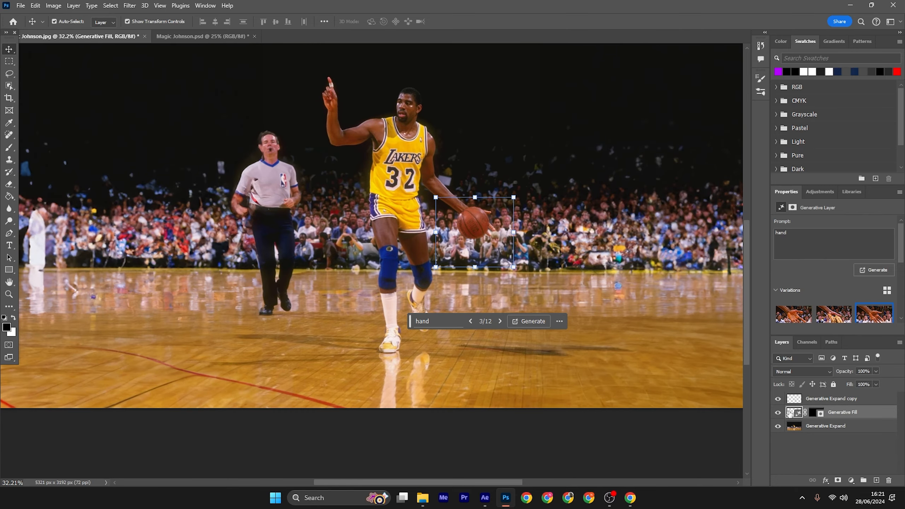
# Compare the image with and without the basketball layer, and leave that layer hidden
pyautogui.click(777, 399)
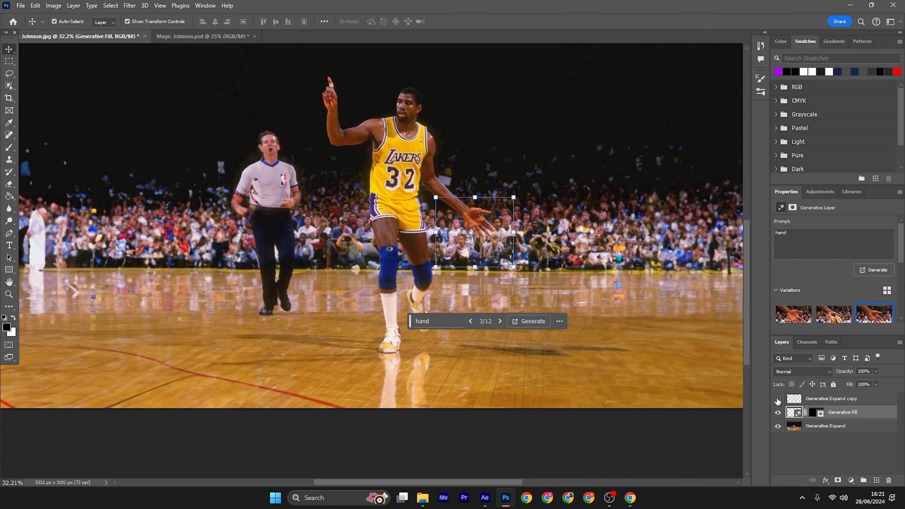
pyautogui.click(777, 399)
pyautogui.click(777, 399)
pyautogui.click(776, 399)
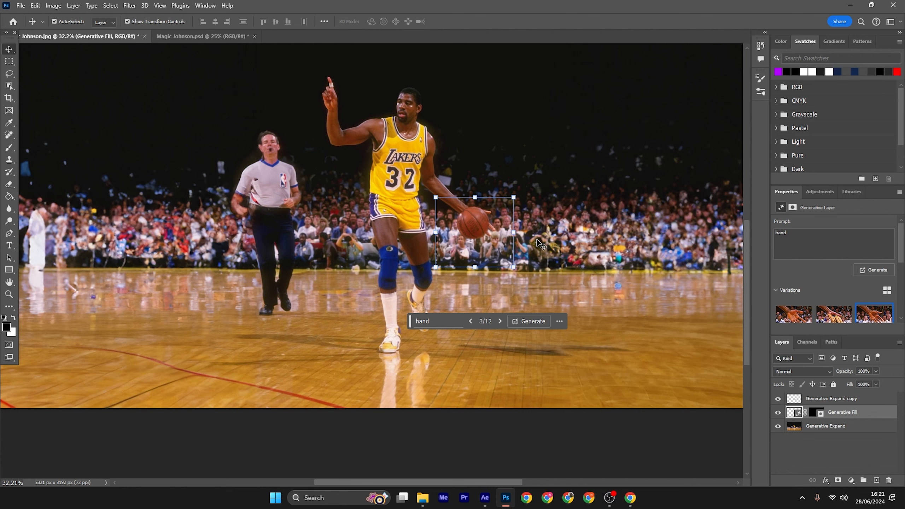
pyautogui.click(777, 399)
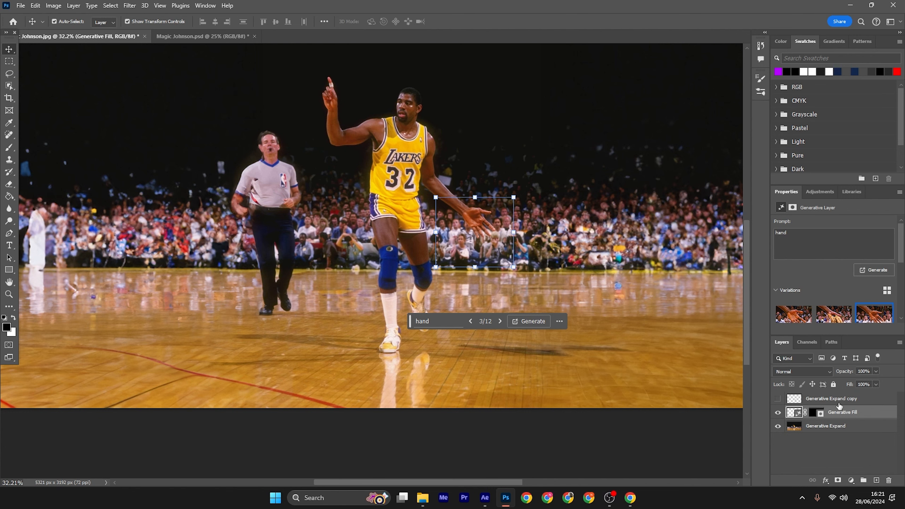
# Select the Generative Expand layer and compare the photo with and without the generated hand, leaving the hand layer shown
pyautogui.click(837, 465)
pyautogui.click(777, 413)
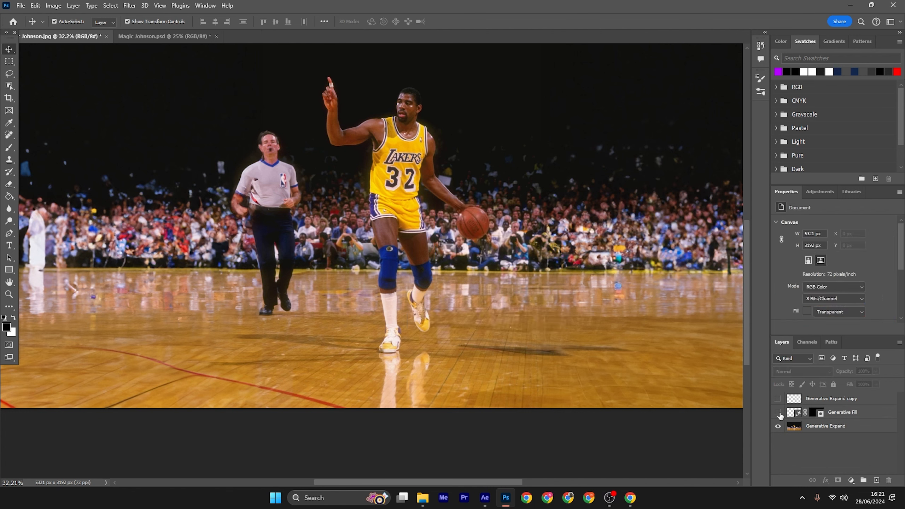
pyautogui.click(778, 413)
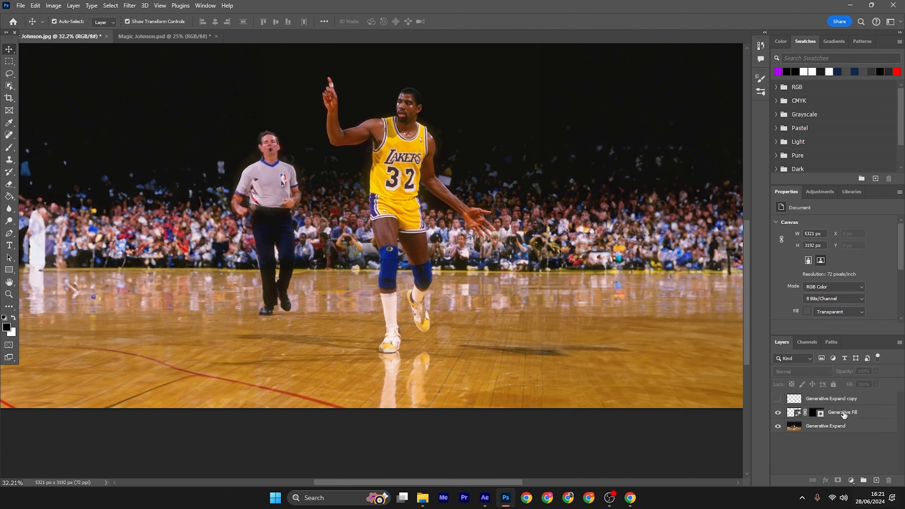
pyautogui.click(861, 427)
pyautogui.click(778, 412)
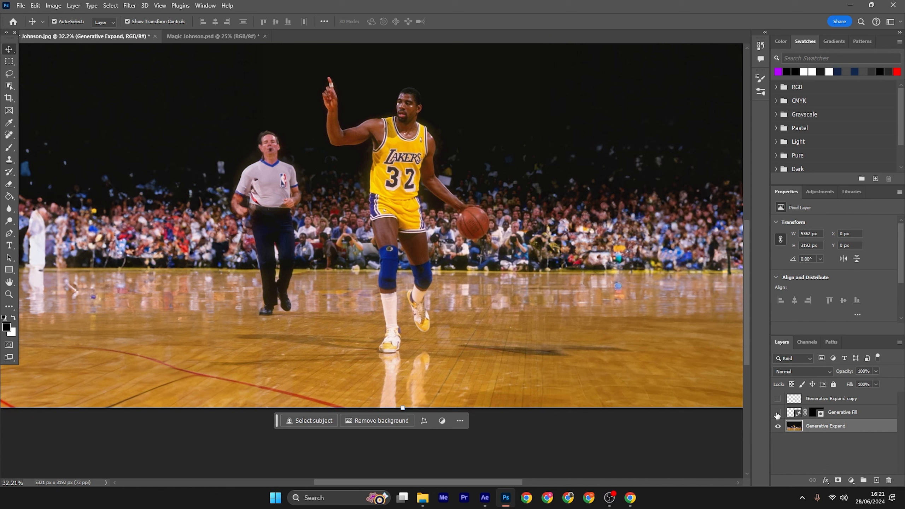
pyautogui.click(778, 413)
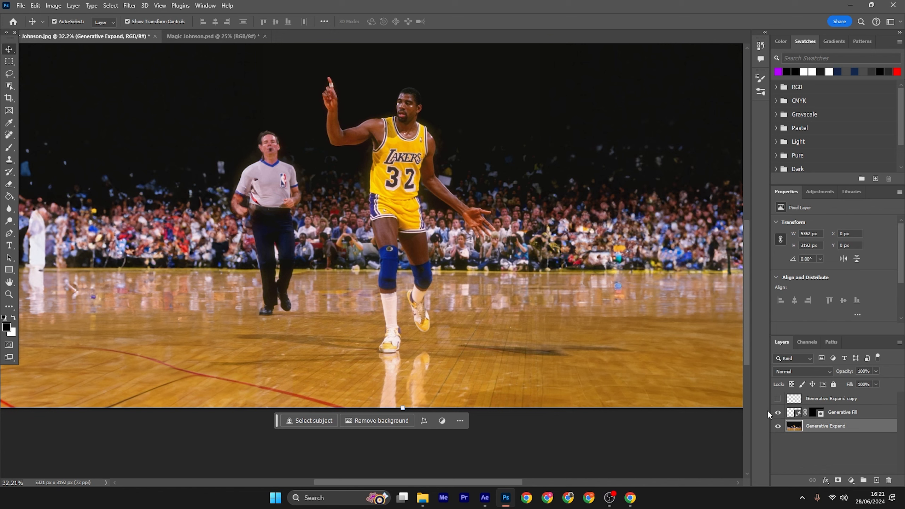
pyautogui.click(874, 414)
pyautogui.click(111, 5)
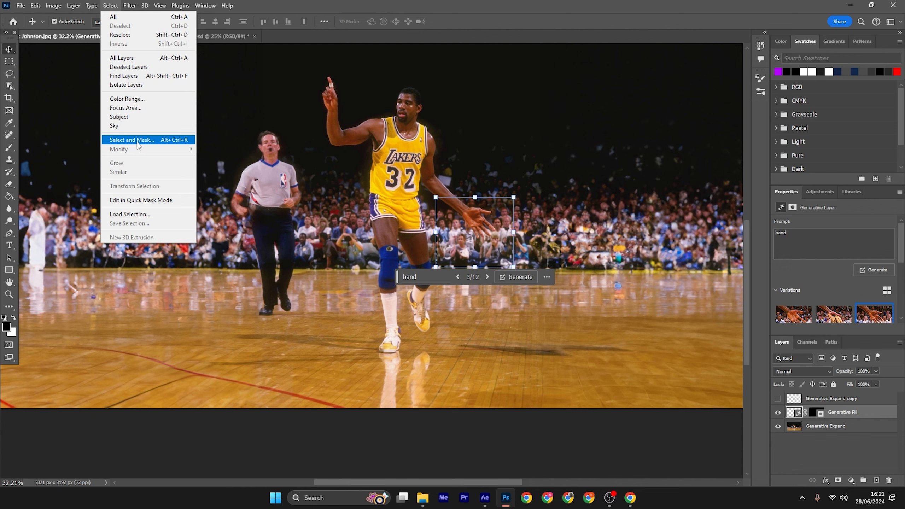
pyautogui.click(132, 140)
pyautogui.moveTo(423, 96); pyautogui.dragTo(416, 214)
pyautogui.moveTo(422, 139)
pyautogui.mouseDown()
pyautogui.moveTo(403, 134)
pyautogui.moveTo(416, 213)
pyautogui.mouseUp()
pyautogui.hotkey('ctrl', 'z')
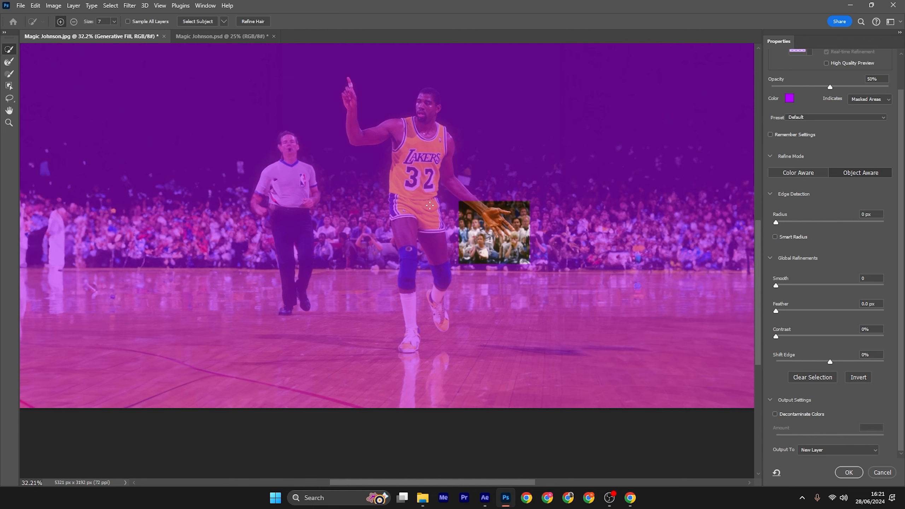
pyautogui.click(870, 473)
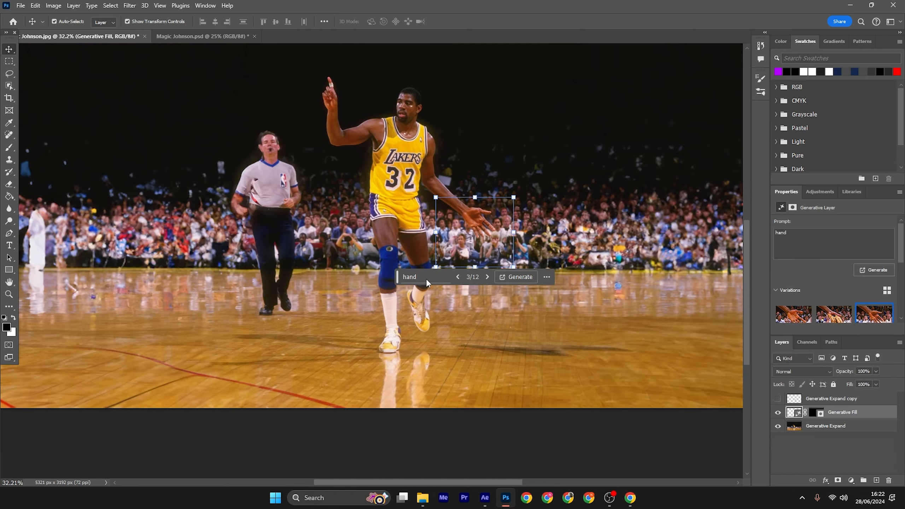
# Merge the Generative Fill hand layer with the Generative Expand photo layer into one layer
pyautogui.click(869, 414)
pyautogui.click(777, 412)
pyautogui.click(777, 412)
pyautogui.keyDown('shift'); pyautogui.click(855, 427); pyautogui.keyUp('shift')
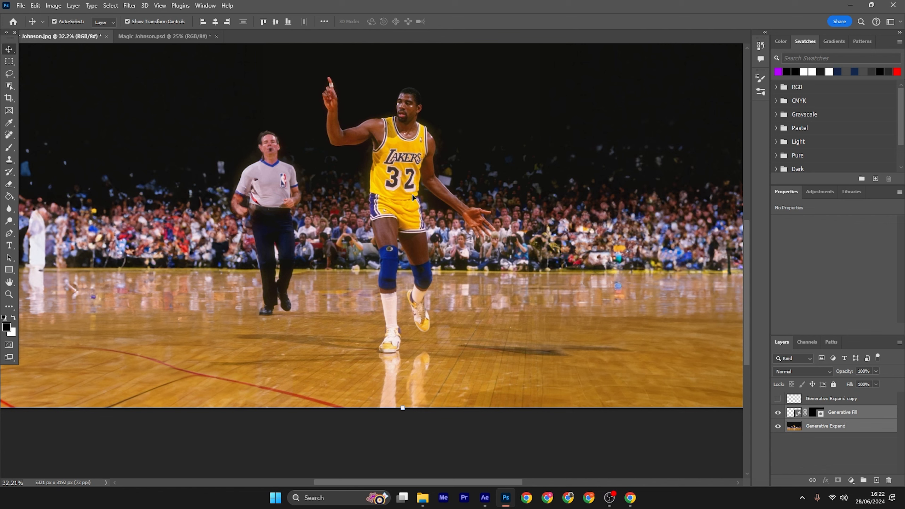
pyautogui.rightClick(882, 429)
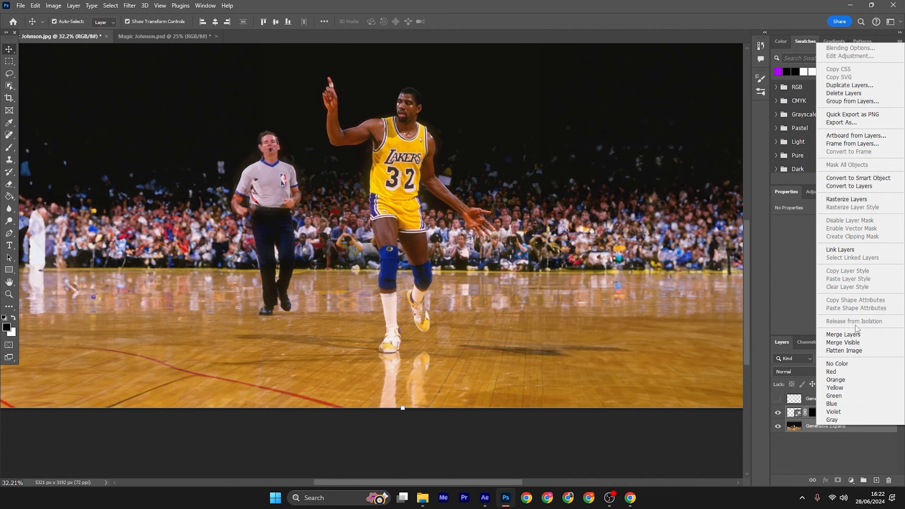
pyautogui.click(848, 334)
# Check the merged photo layer by hiding and showing it, and open it in Select and Mask
pyautogui.click(777, 414)
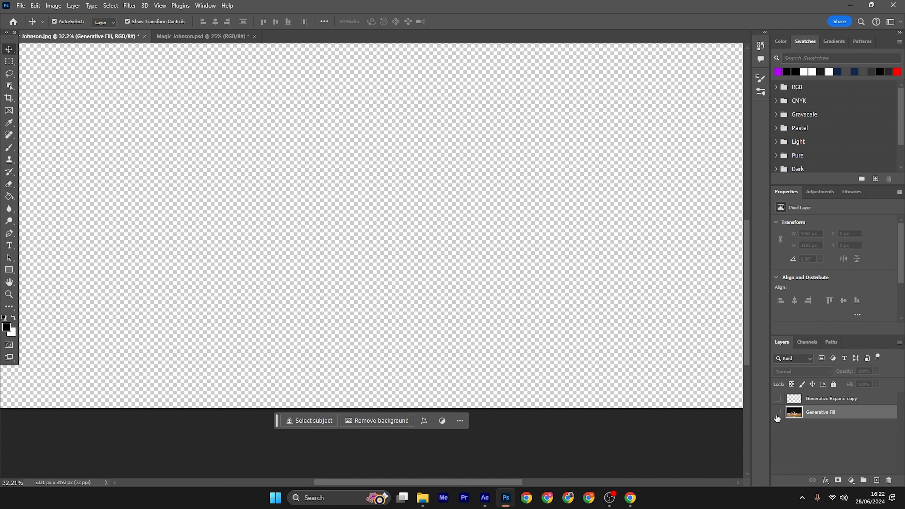
pyautogui.click(777, 413)
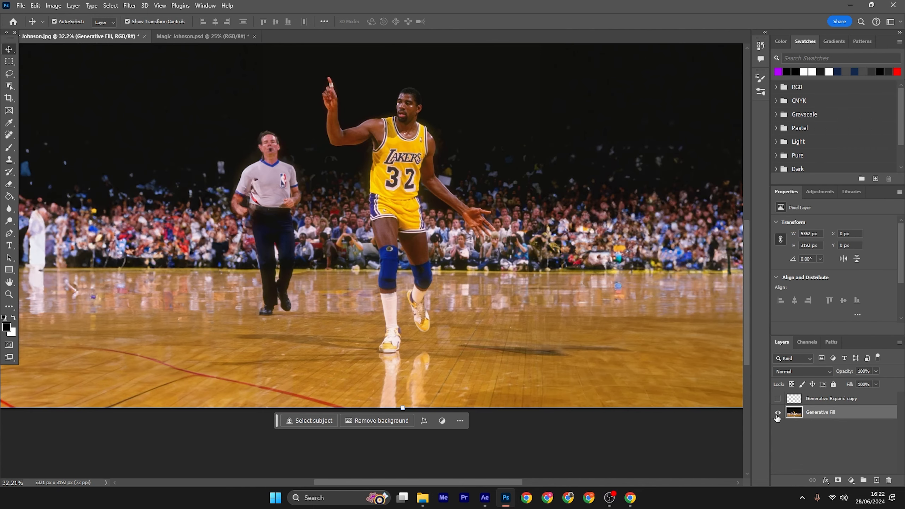
pyautogui.click(111, 5)
pyautogui.click(133, 139)
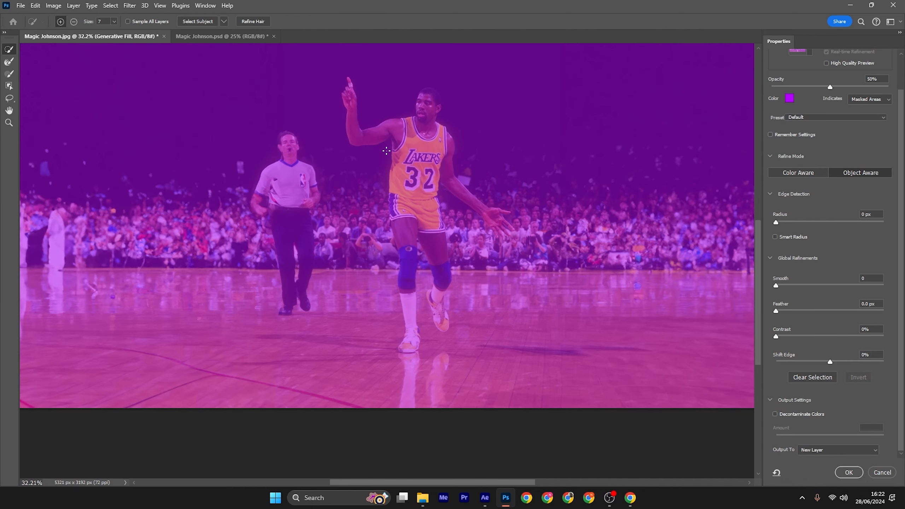
pyautogui.moveTo(420, 113); pyautogui.dragTo(407, 223)
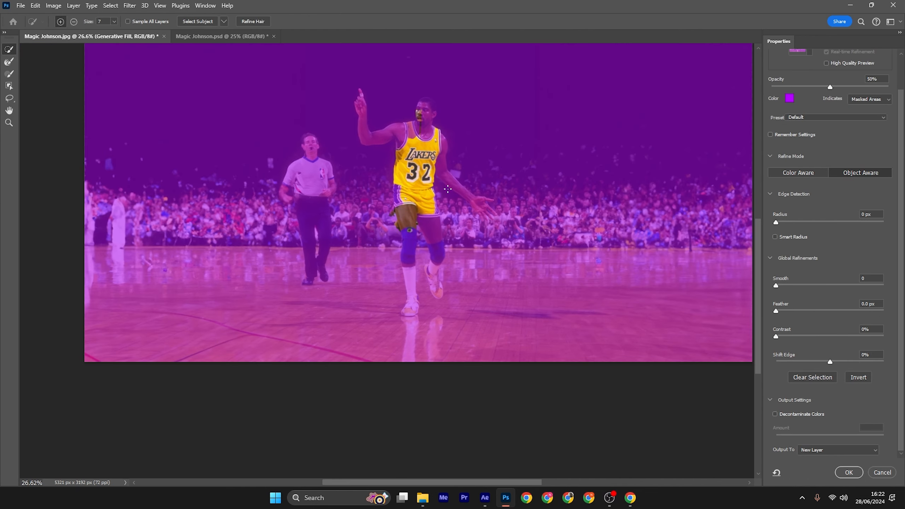
pyautogui.moveTo(479, 202); pyautogui.dragTo(464, 195)
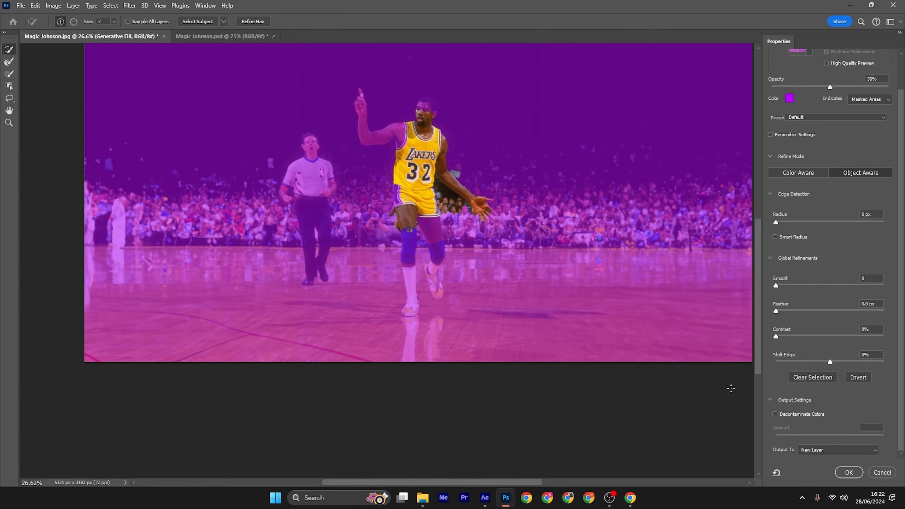
pyautogui.hotkey('ctrl', 'z')
pyautogui.hotkey('ctrl', 'z')
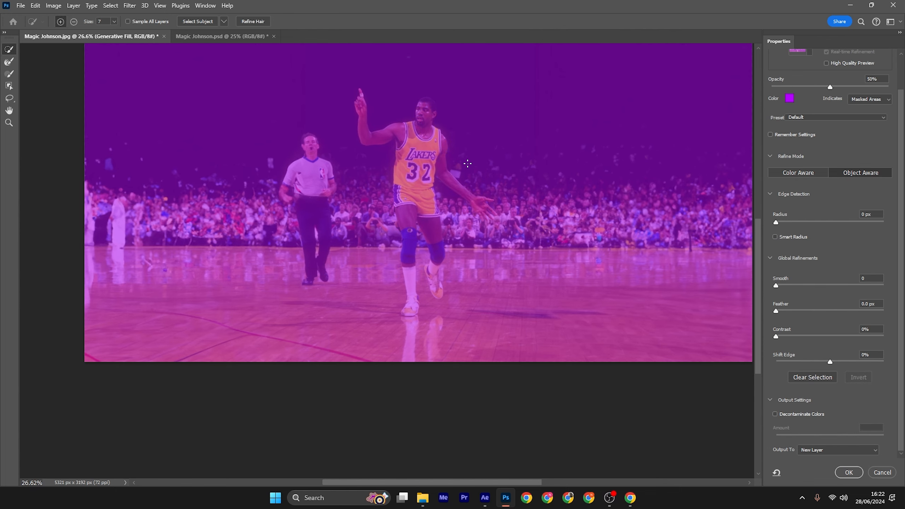
# Select the whole player, including the generated hand, with the Object Selection tool
pyautogui.scroll(2, 383, 198)
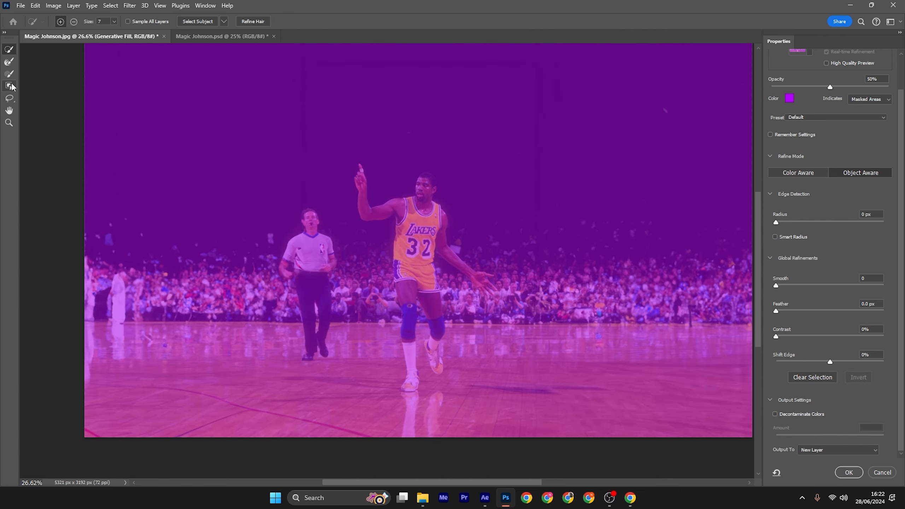
pyautogui.click(10, 87)
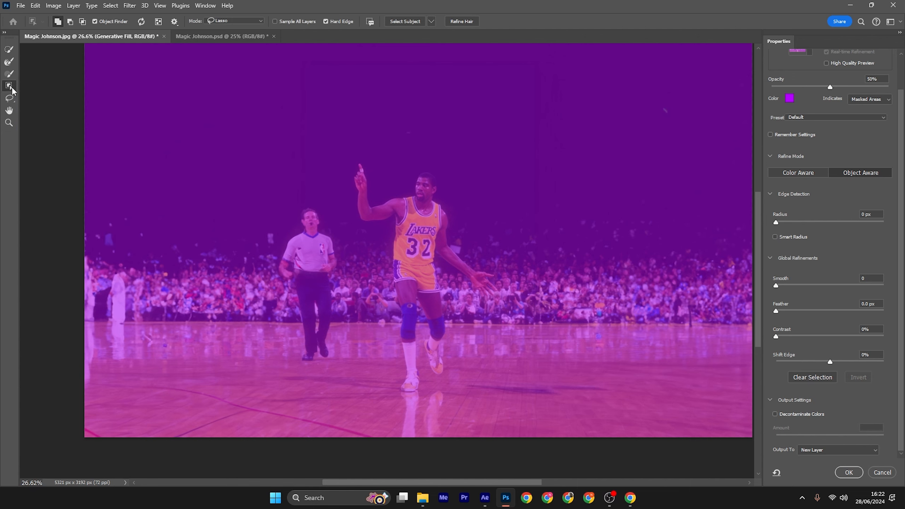
pyautogui.click(422, 202)
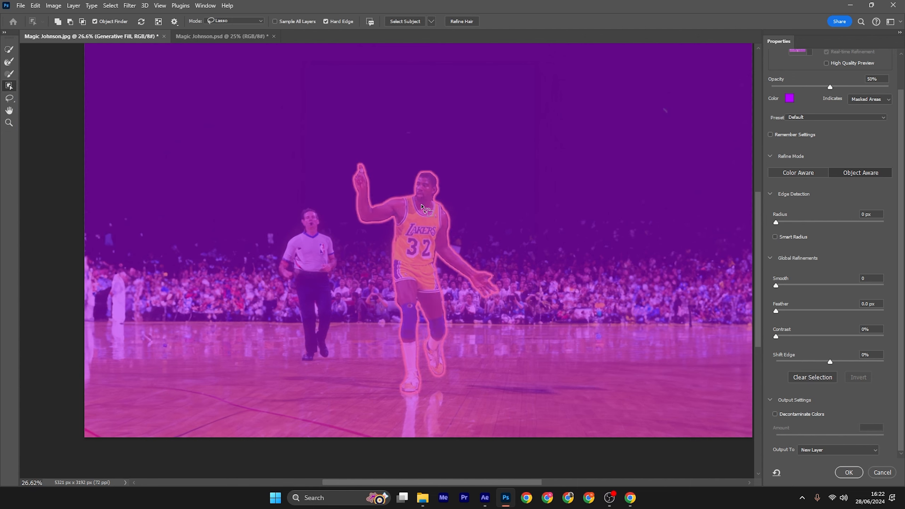
pyautogui.click(421, 204)
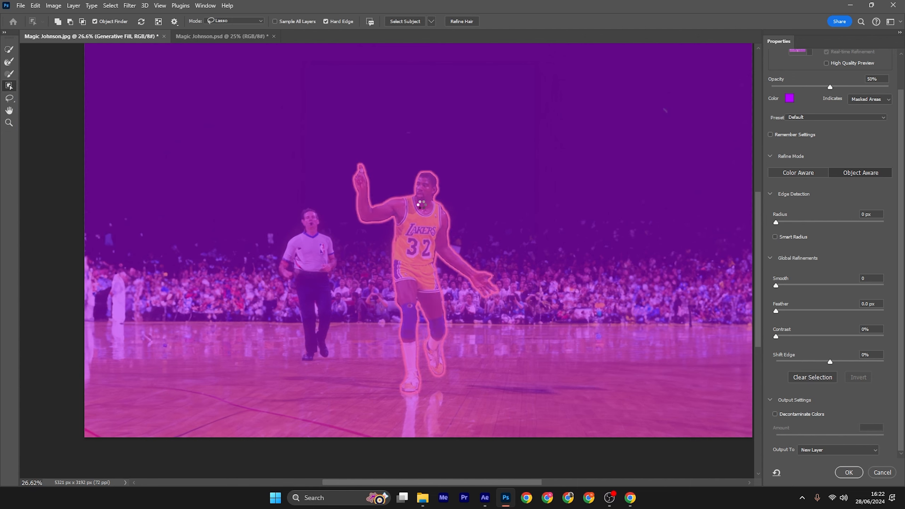
pyautogui.click(405, 247)
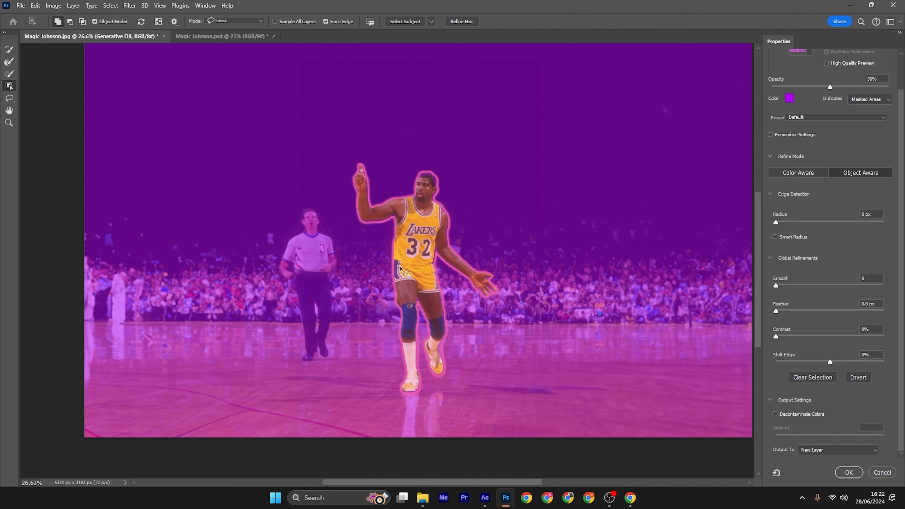
# Check the edges of the player selection and output it to a new layer
pyautogui.click(10, 52)
pyautogui.scroll(5, 413, 188)
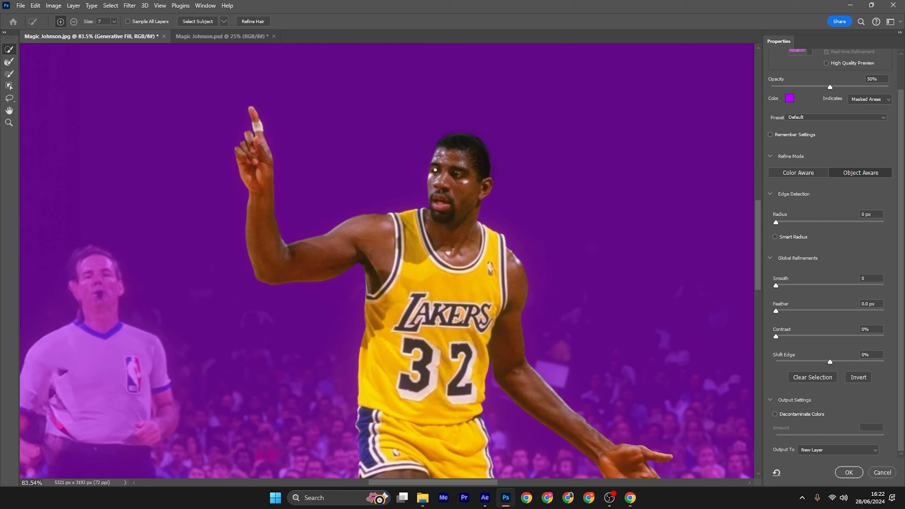
pyautogui.scroll(-5, 435, 170)
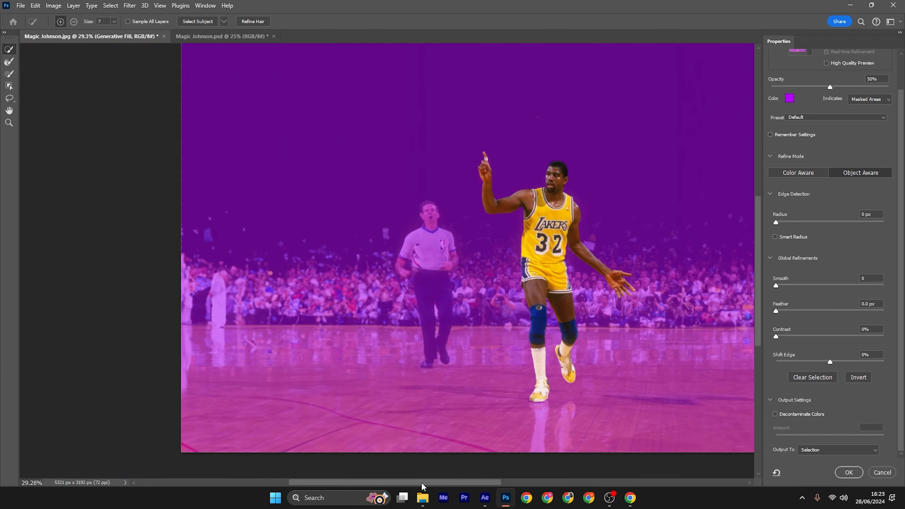
pyautogui.moveTo(422, 483); pyautogui.dragTo(454, 482)
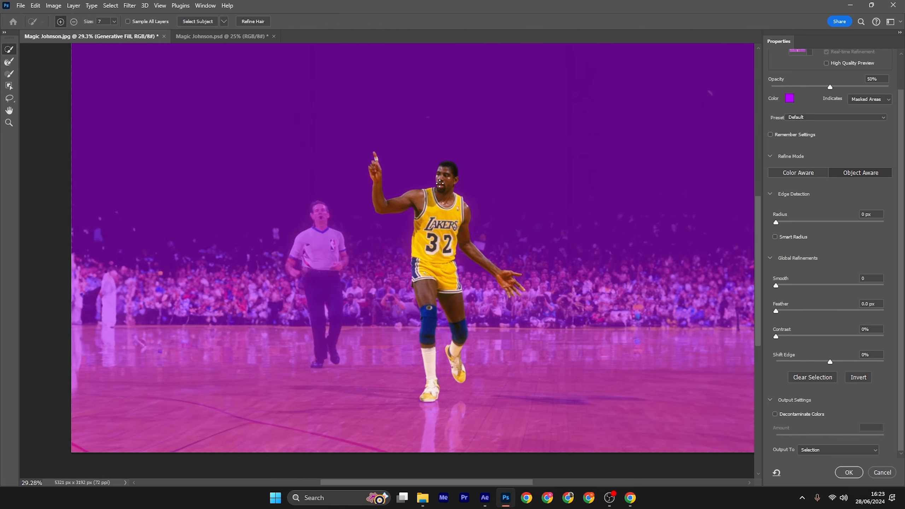
pyautogui.scroll(-1, 441, 193)
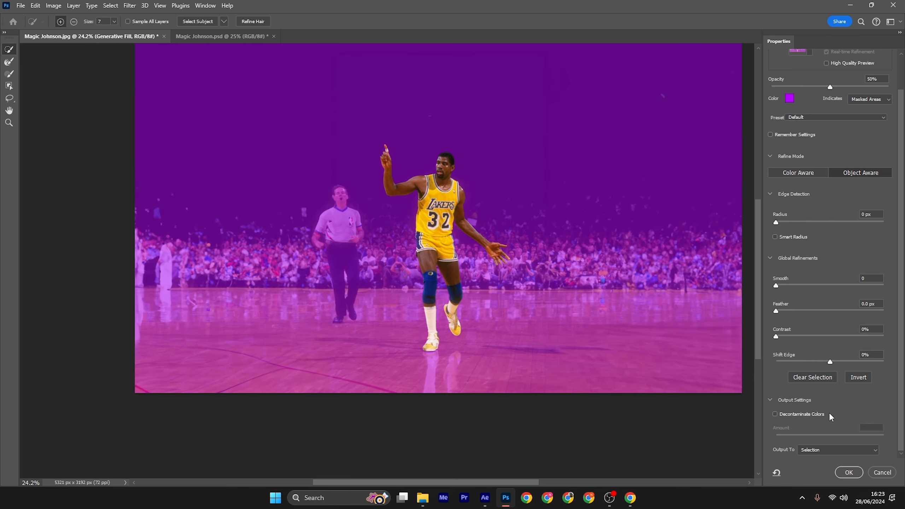
pyautogui.click(820, 452)
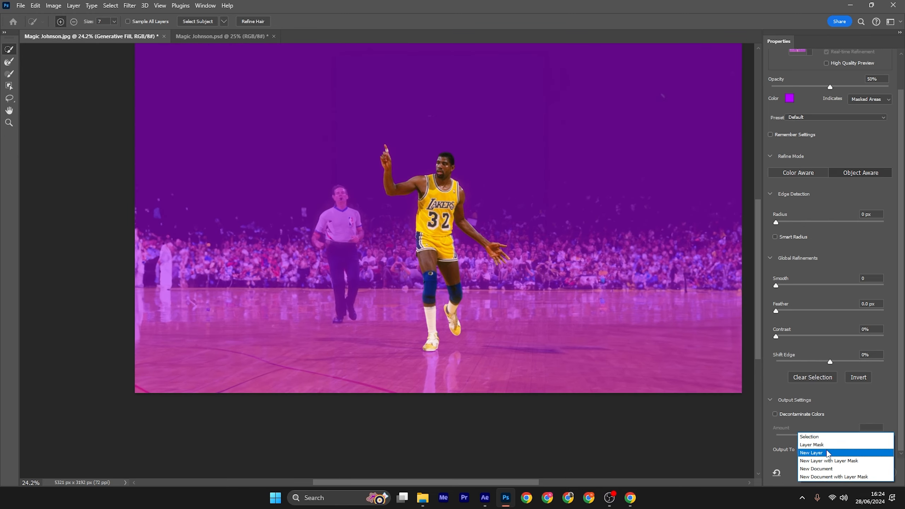
pyautogui.click(825, 456)
pyautogui.click(847, 471)
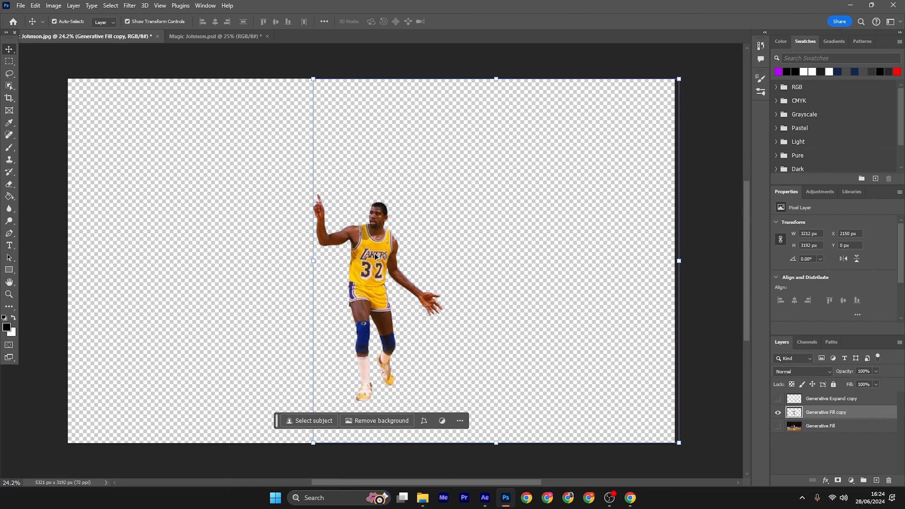
# Compare the basketball, player cutout and background layers by toggling their visibility, and leave all three shown
pyautogui.scroll(-1, 377, 258)
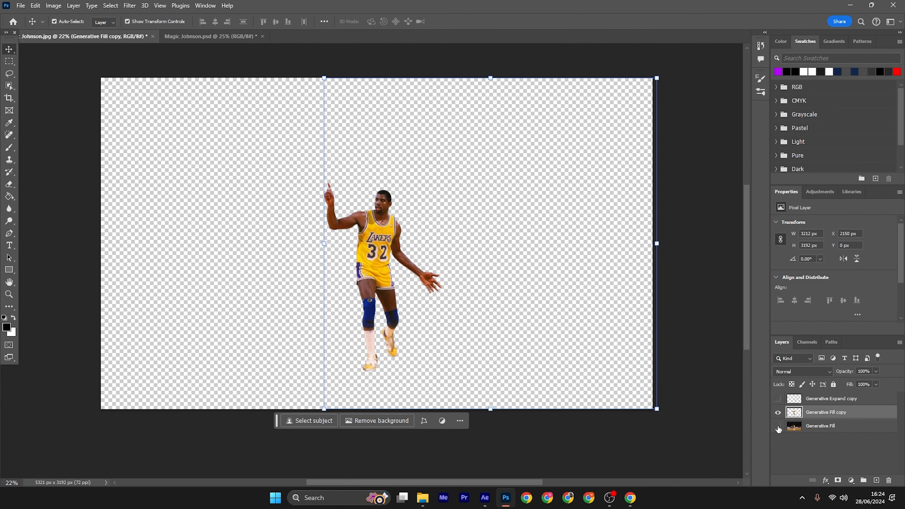
pyautogui.click(778, 399)
pyautogui.click(777, 399)
pyautogui.click(778, 399)
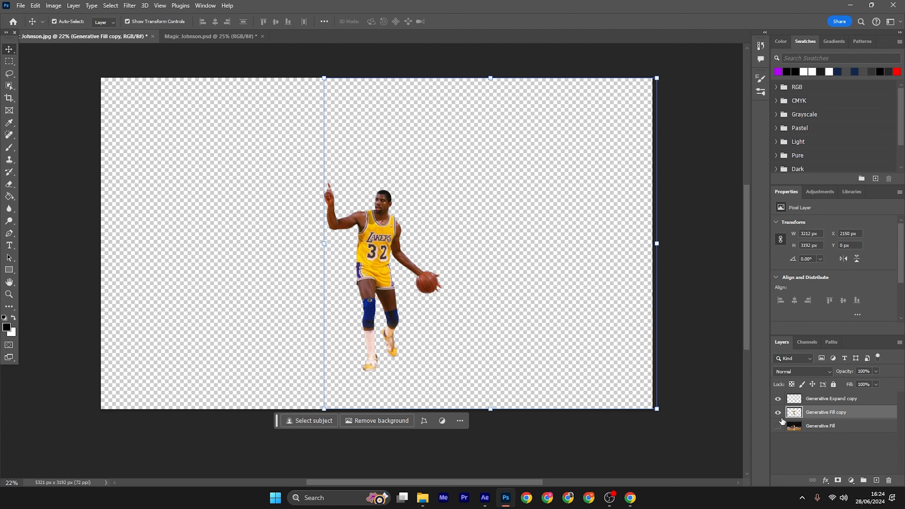
pyautogui.click(778, 425)
pyautogui.moveTo(778, 413); pyautogui.dragTo(779, 405)
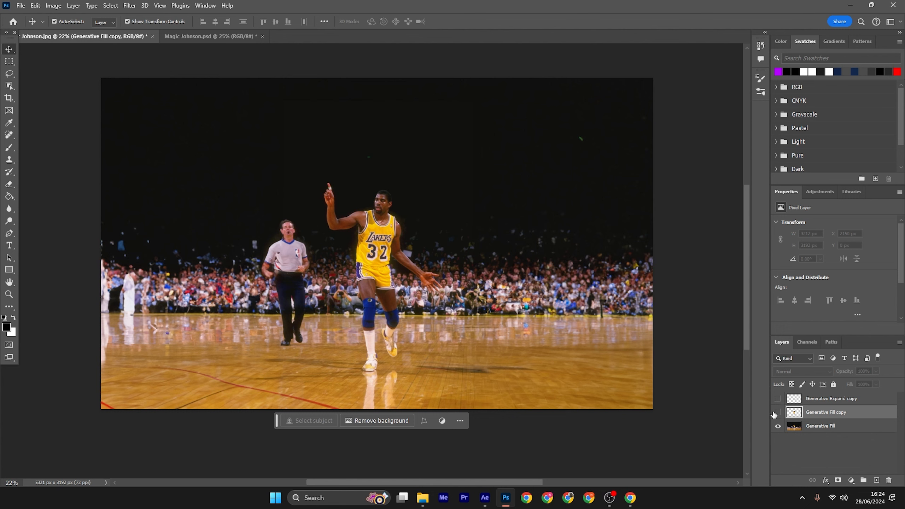
pyautogui.moveTo(776, 413); pyautogui.dragTo(777, 398)
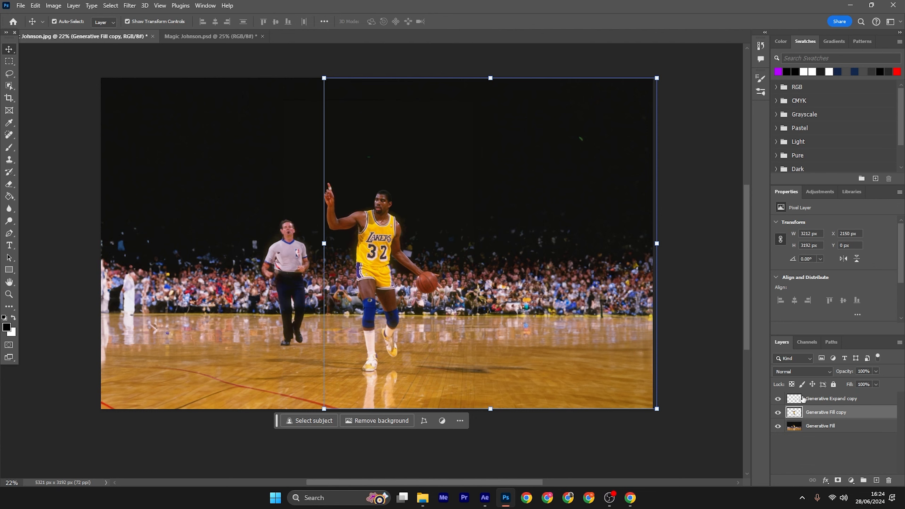
# Try moving the player cutout away from its original position over the background, and undo the move
pyautogui.moveTo(433, 214); pyautogui.dragTo(391, 235)
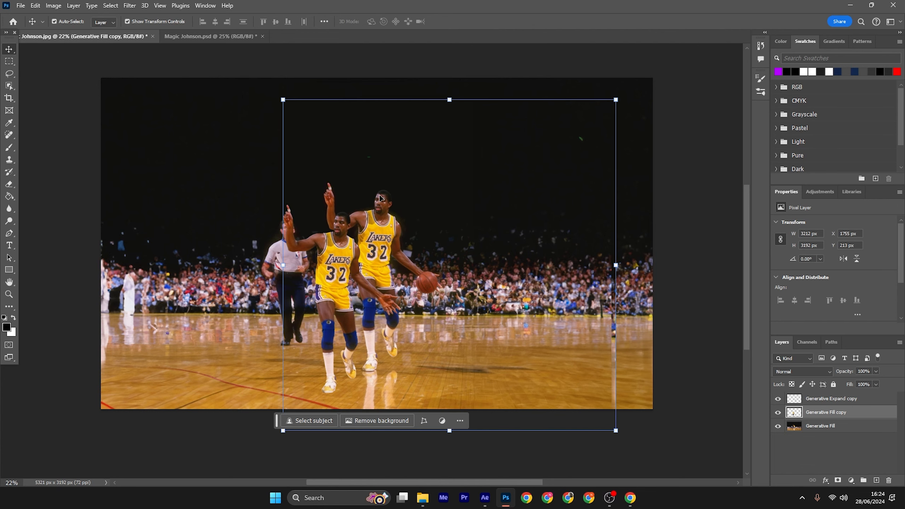
pyautogui.hotkey('ctrl', 'z')
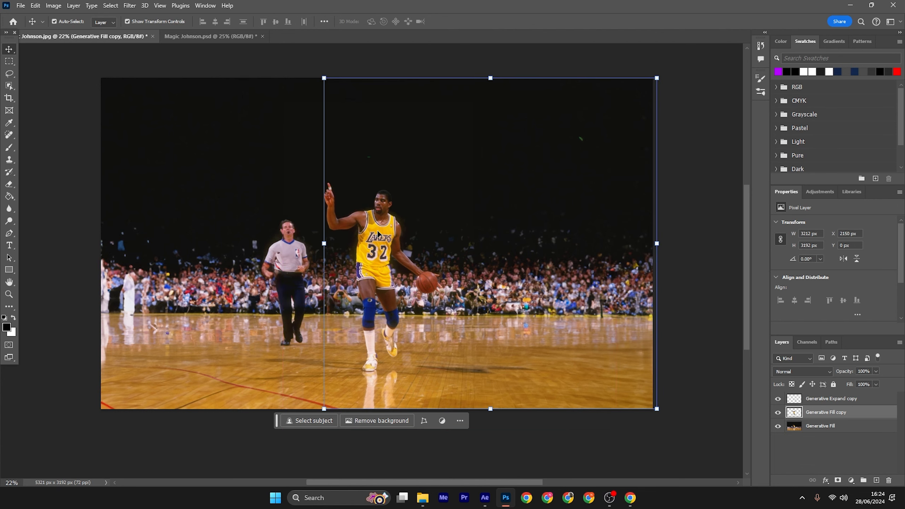
# Select the Generative Fill background layer, hide the basketball and player cutout layers, and activate the Rectangular Marquee tool
pyautogui.click(856, 428)
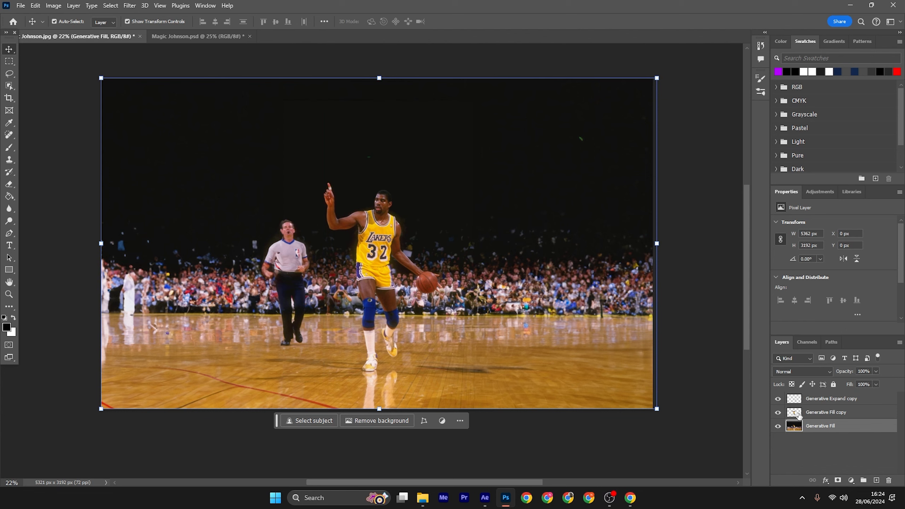
pyautogui.click(778, 412)
pyautogui.click(778, 398)
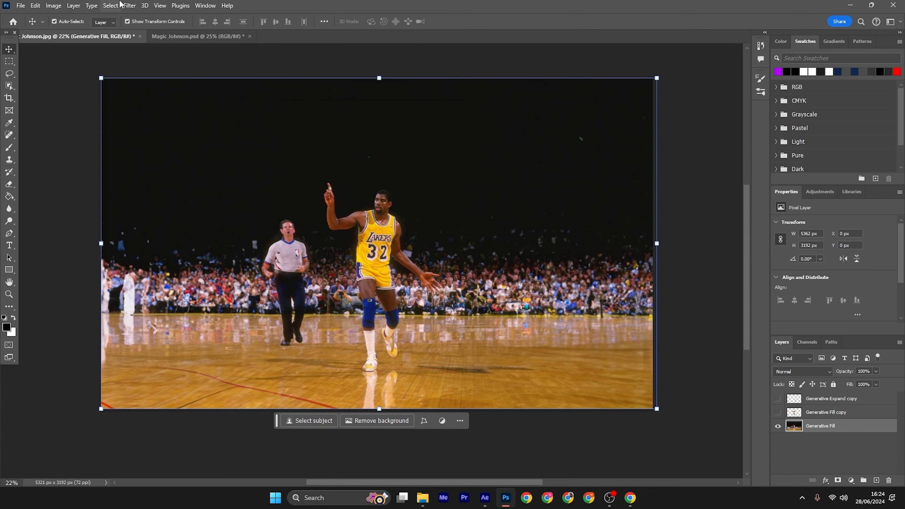
pyautogui.click(9, 63)
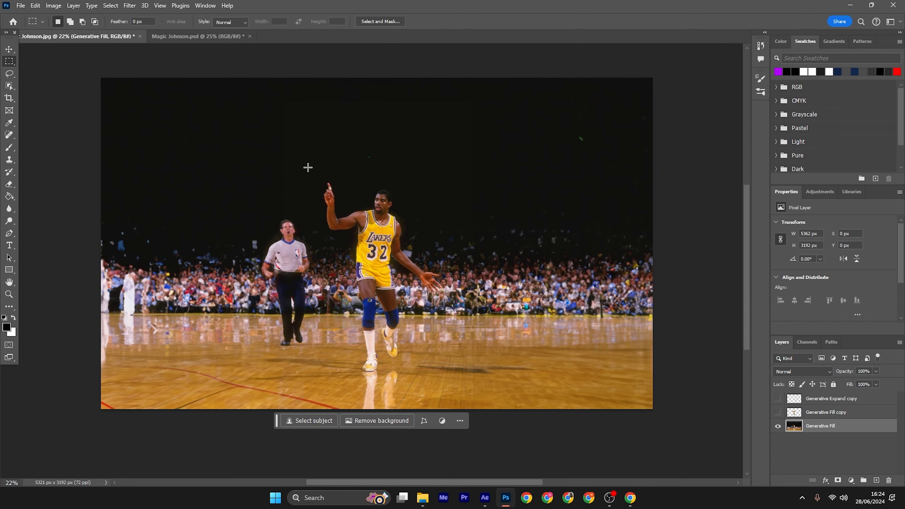
# Try removing the player with a promptless Generative Fill on a rectangle of about 1296 × 2012 px around him, and delete the generated layer
pyautogui.moveTo(308, 167); pyautogui.dragTo(454, 358)
pyautogui.hotkey('ctrl', 'd')
pyautogui.moveTo(318, 170); pyautogui.dragTo(452, 377)
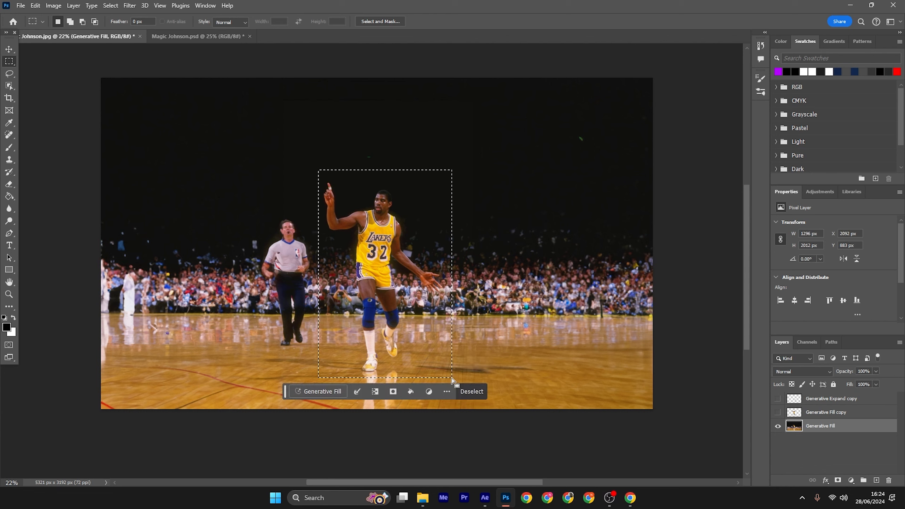
pyautogui.click(327, 391)
pyautogui.click(481, 392)
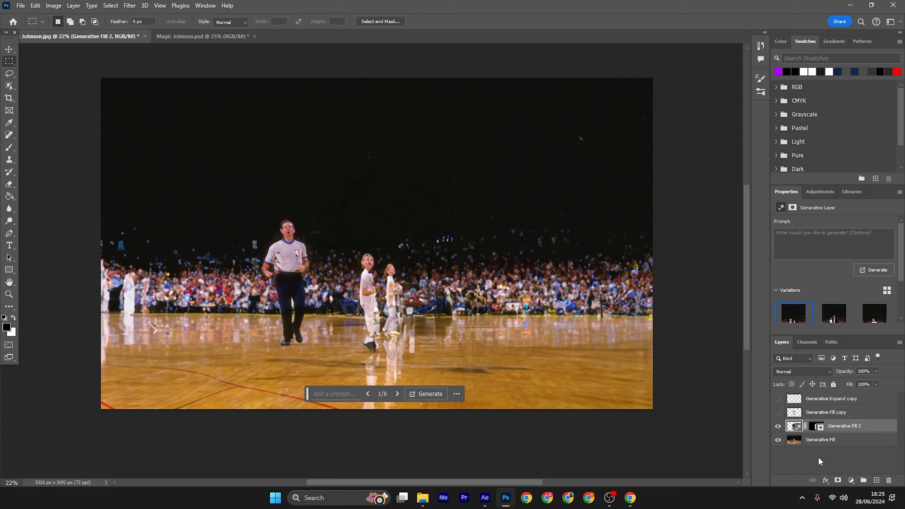
pyautogui.press('Delete')
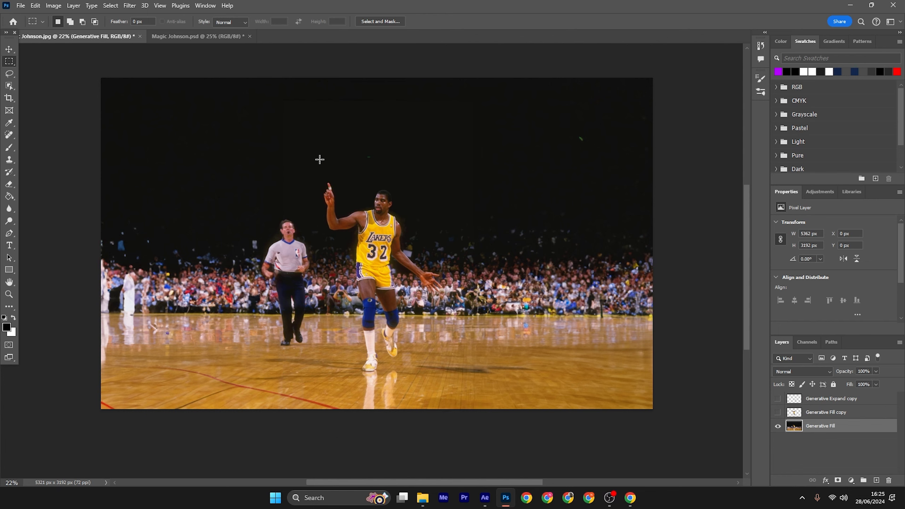
# Remove the player with a promptless Generative Fill on a rectangle of about 1264 × 2409 px around him, and choose variation 6
pyautogui.moveTo(320, 160); pyautogui.dragTo(449, 418)
pyautogui.click(325, 421)
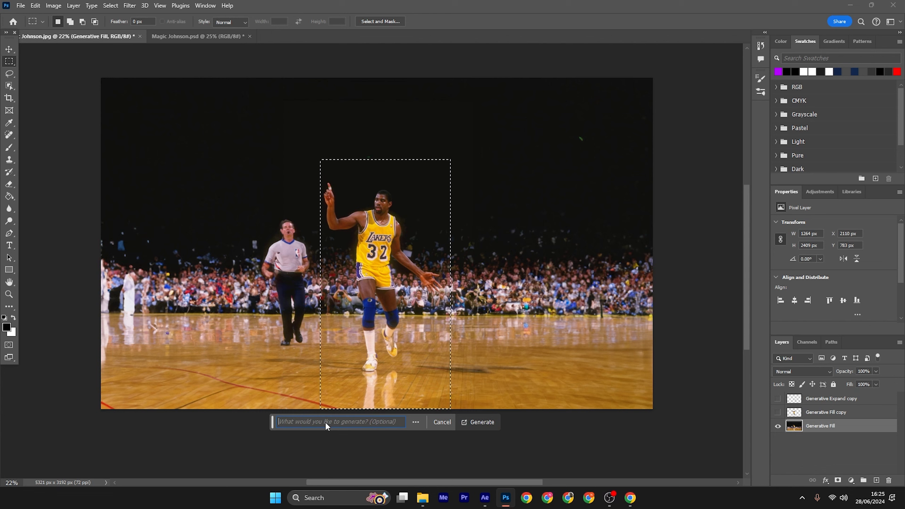
pyautogui.click(440, 422)
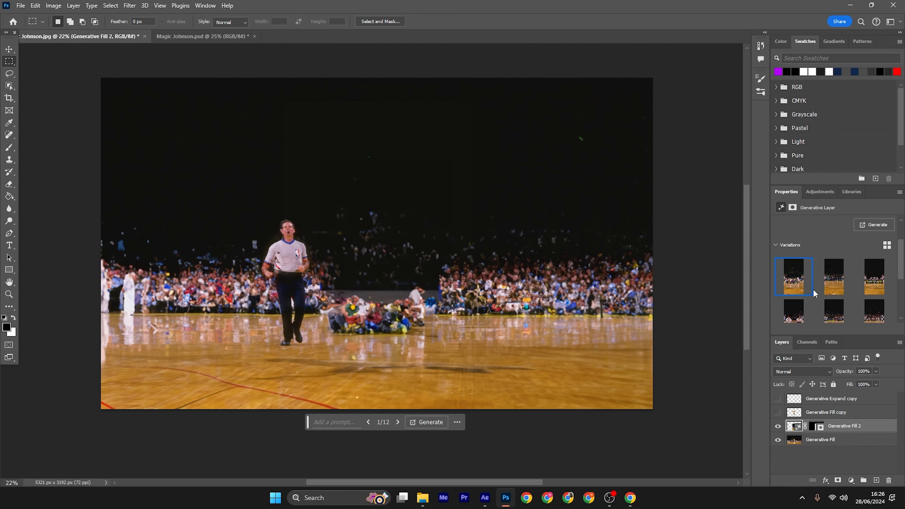
pyautogui.scroll(-2, 815, 293)
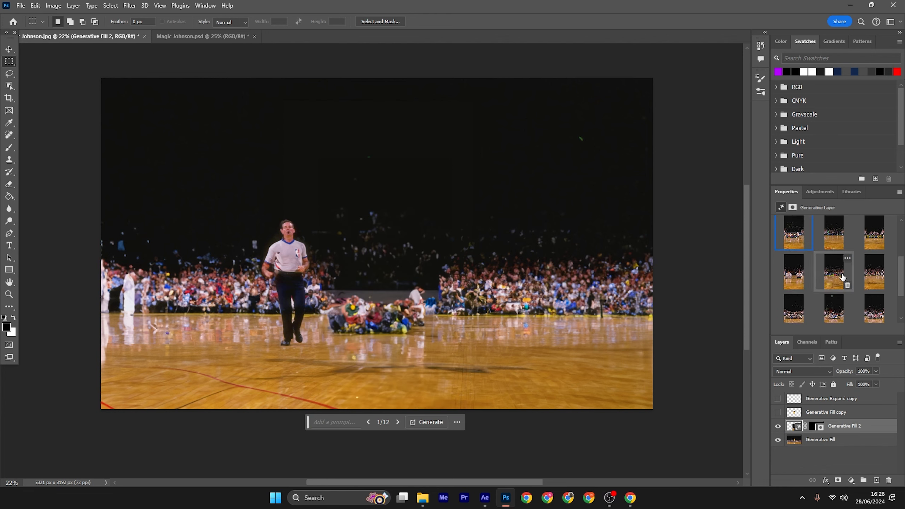
pyautogui.click(834, 271)
pyautogui.click(873, 271)
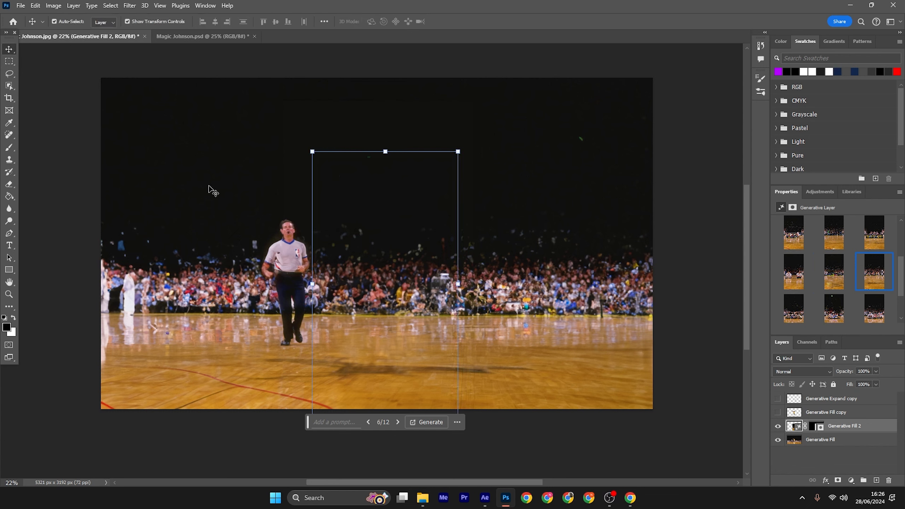
pyautogui.click(608, 448)
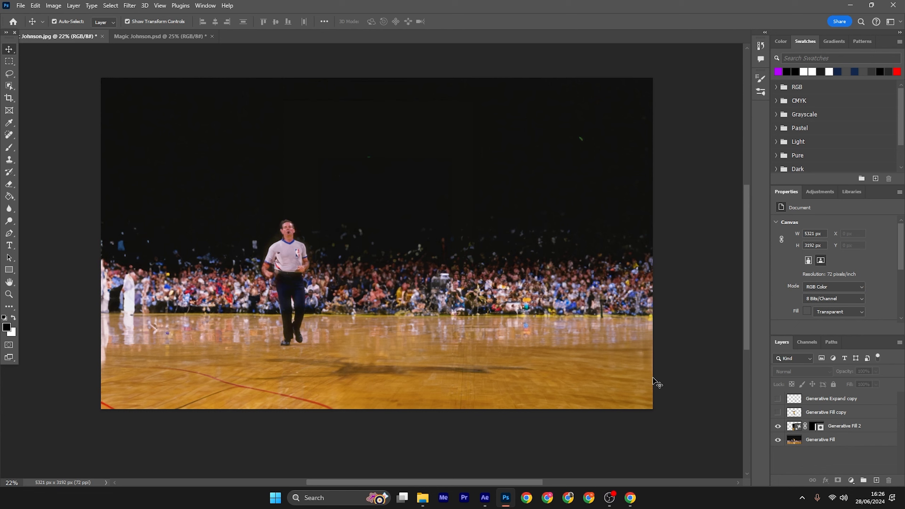
# Compare the background with and without the Generative Fill 2 layer by toggling its visibility, and leave it shown
pyautogui.click(878, 430)
pyautogui.keyDown('shift'); pyautogui.click(877, 438); pyautogui.keyUp('shift')
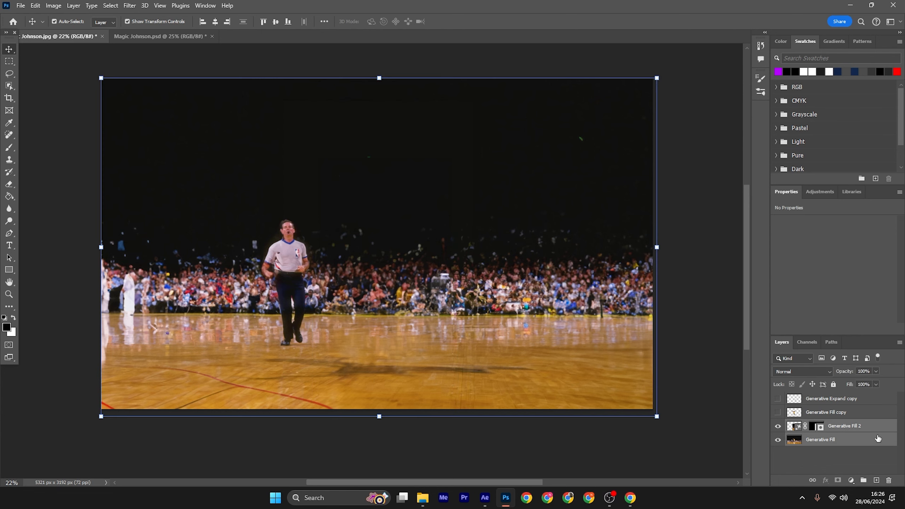
pyautogui.click(778, 427)
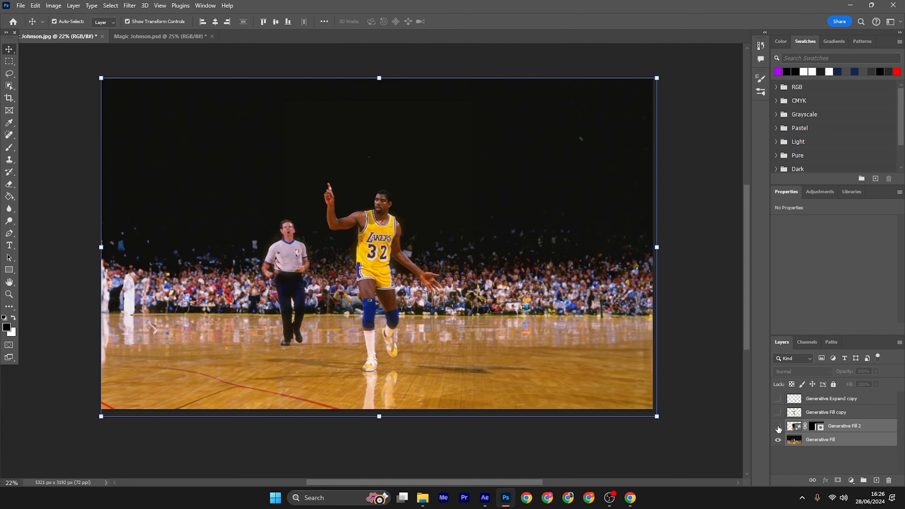
pyautogui.click(777, 426)
pyautogui.click(841, 451)
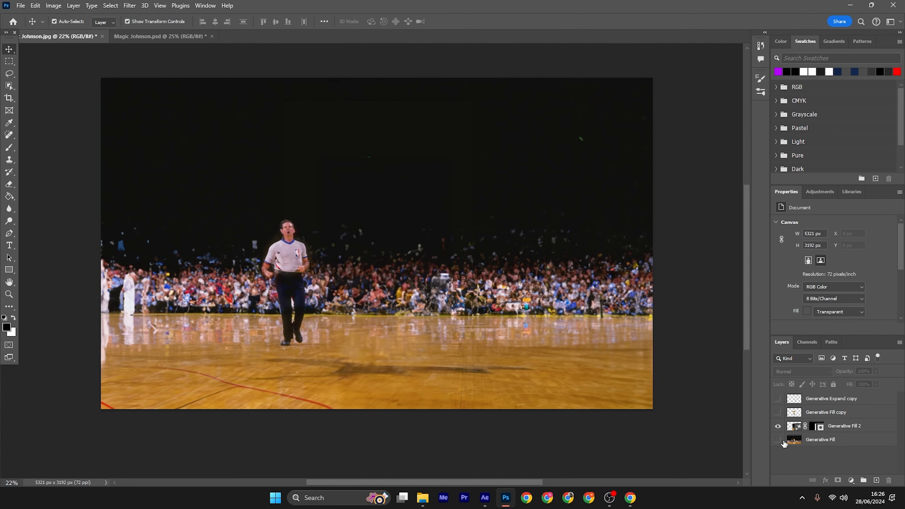
# Merge the Generative Fill 2 and Generative Fill layers into one background, and show the player cutout and basketball layers
pyautogui.click(847, 444)
pyautogui.keyDown('shift'); pyautogui.click(855, 430); pyautogui.keyUp('shift')
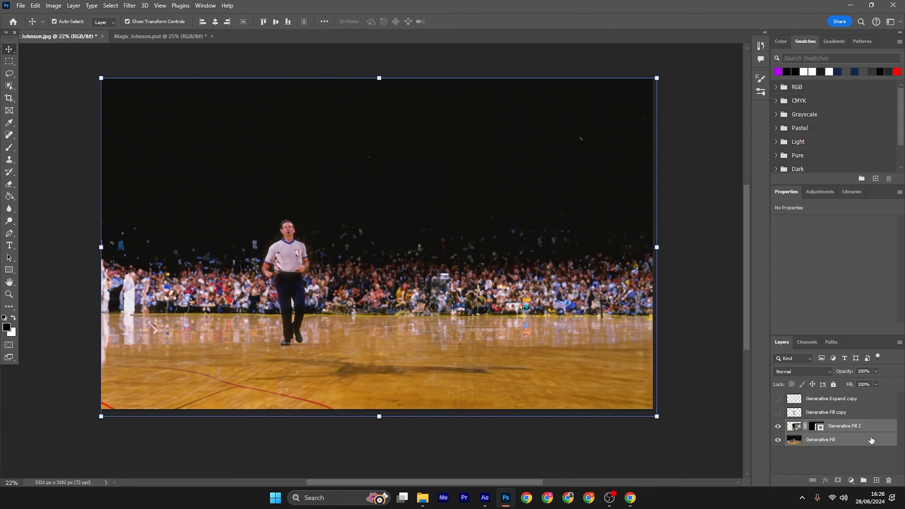
pyautogui.rightClick(867, 443)
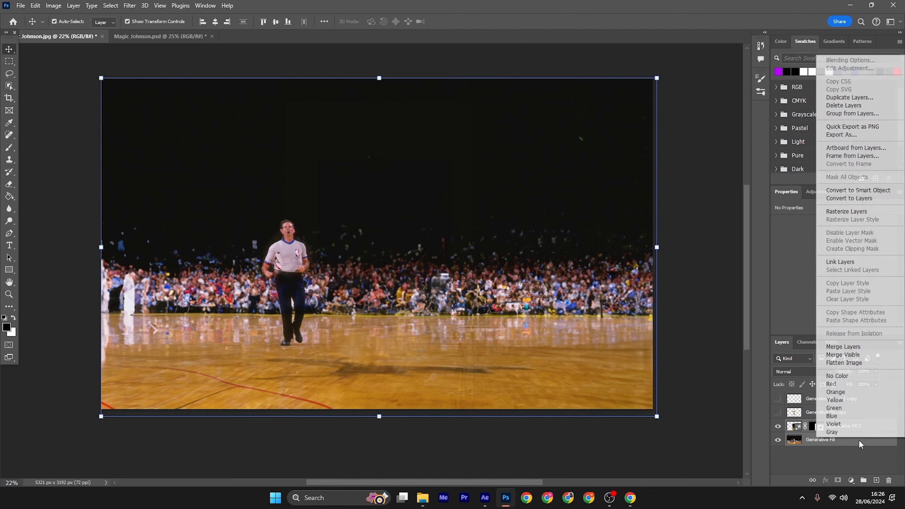
pyautogui.click(837, 348)
pyautogui.click(833, 449)
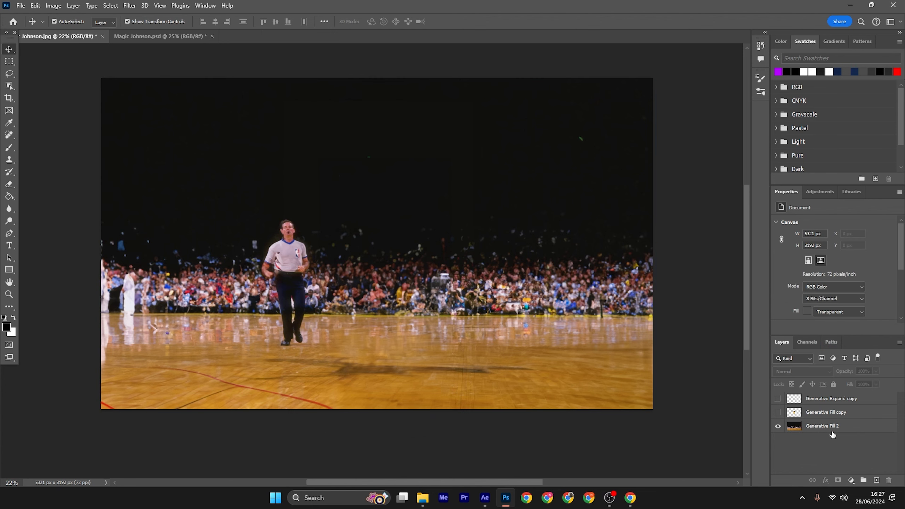
pyautogui.click(778, 413)
pyautogui.click(778, 398)
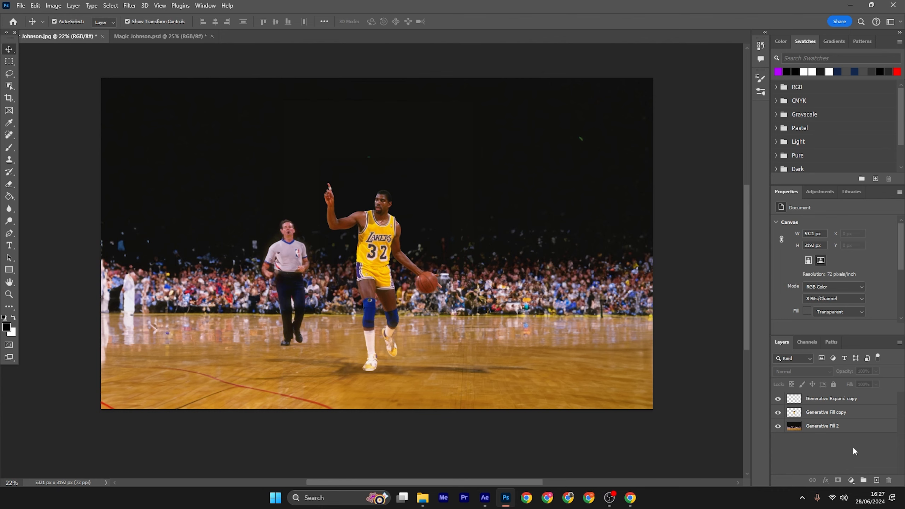
# Compare the layered JPG with the prepared Magic Johnson.psd by switching between the two documents
pyautogui.click(175, 37)
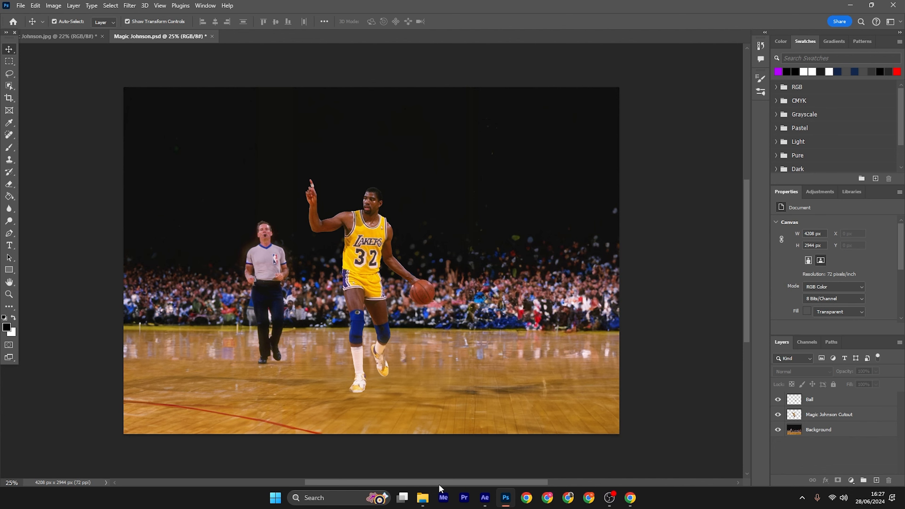
pyautogui.moveTo(423, 482)
pyautogui.mouseDown()
pyautogui.moveTo(400, 480)
pyautogui.moveTo(420, 480)
pyautogui.mouseUp()
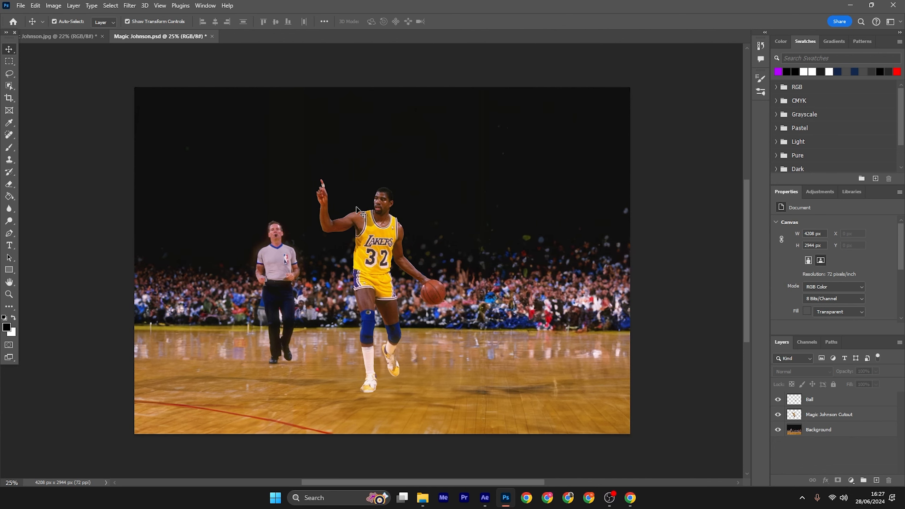
pyautogui.click(68, 37)
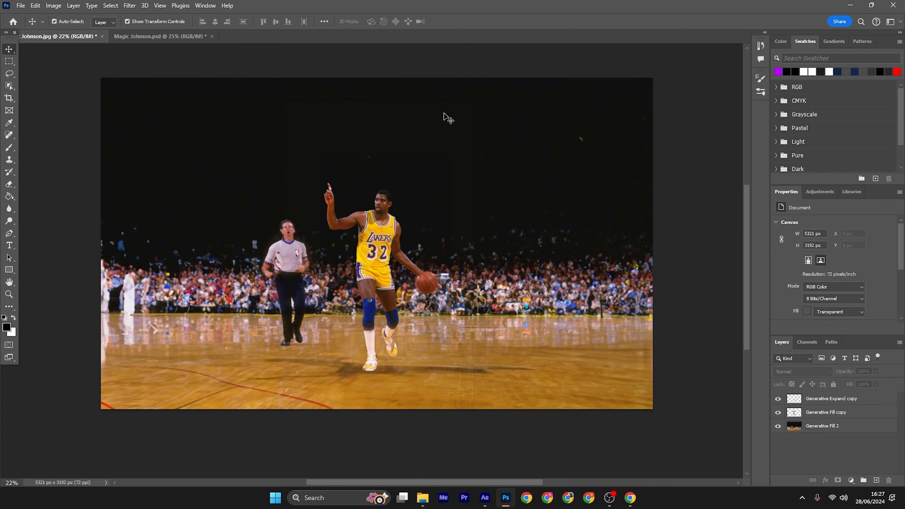
pyautogui.click(161, 36)
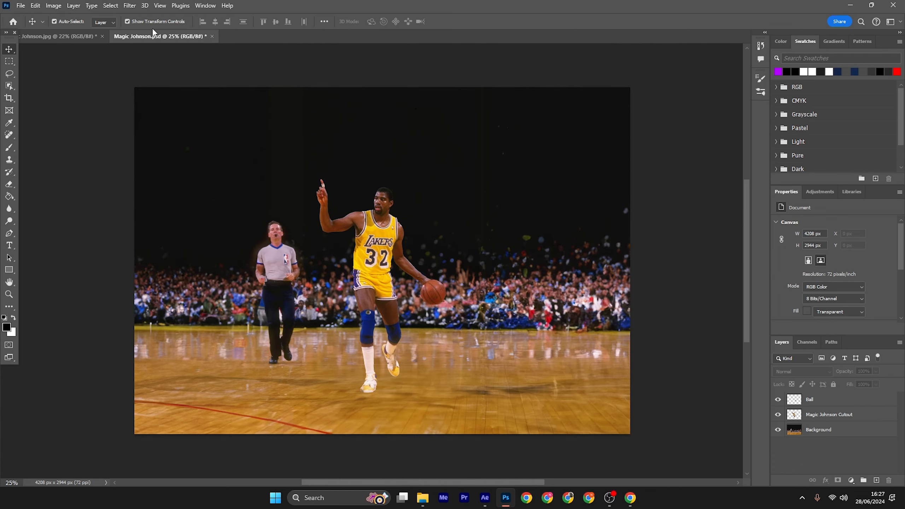
pyautogui.click(66, 36)
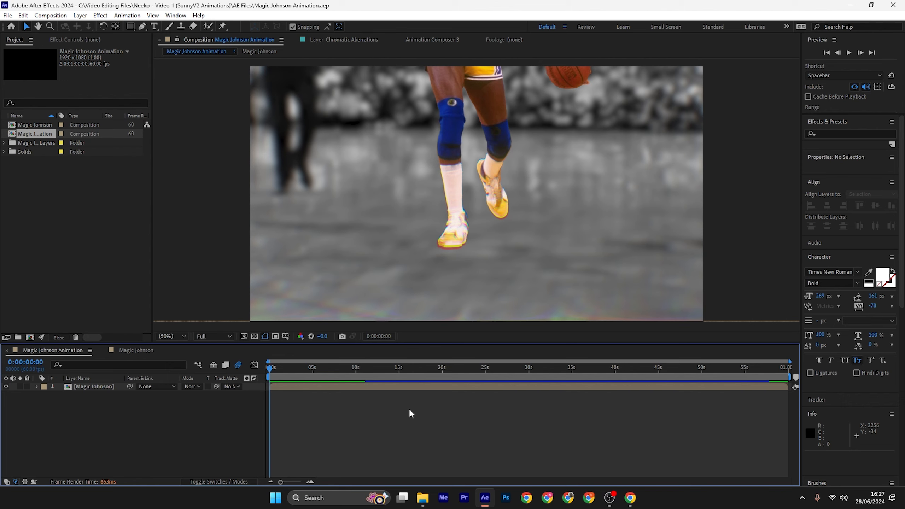
# In After Effects, preview the nested Magic Johnson composition and examine the Ball layer's anchor point, position and rotation keyframes
pyautogui.doubleClick(97, 387)
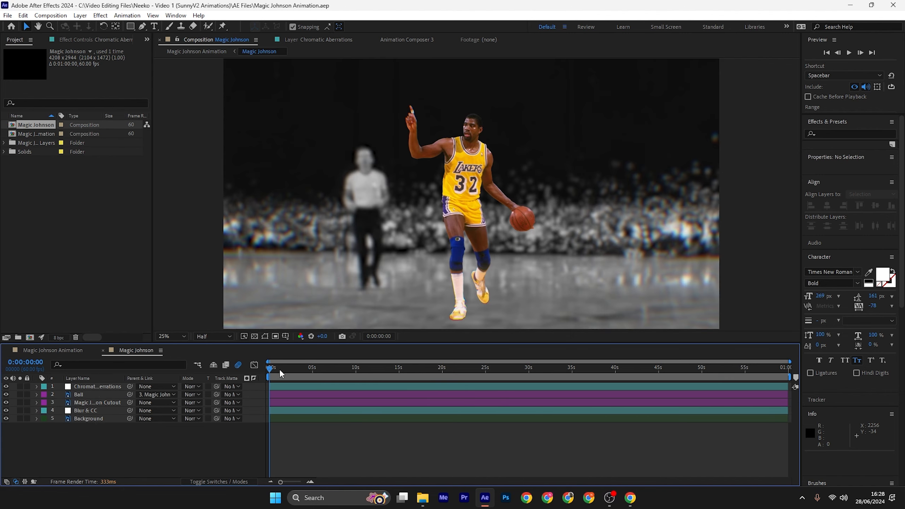
pyautogui.press('space')
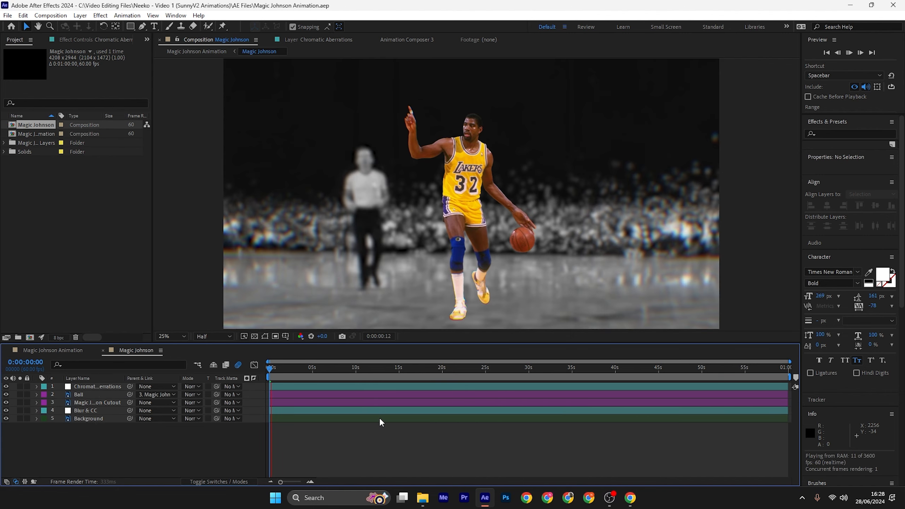
pyautogui.doubleClick(93, 395)
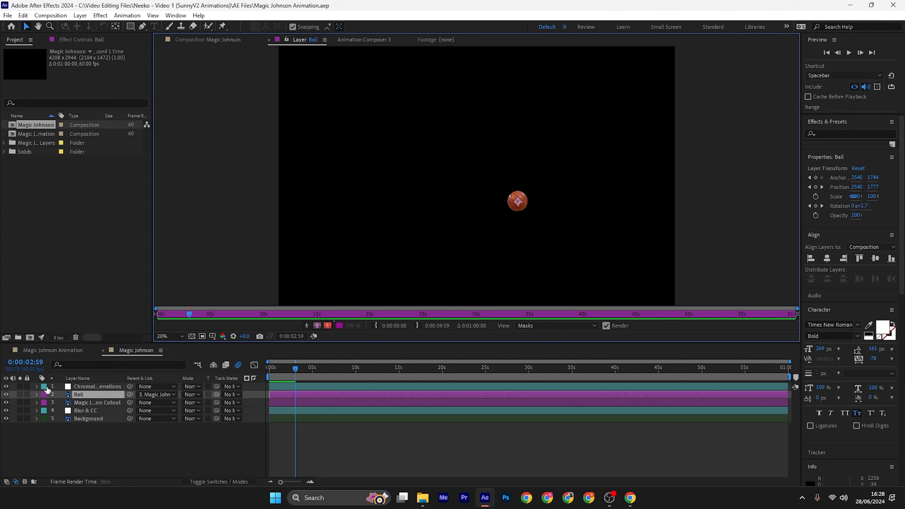
pyautogui.press('u')
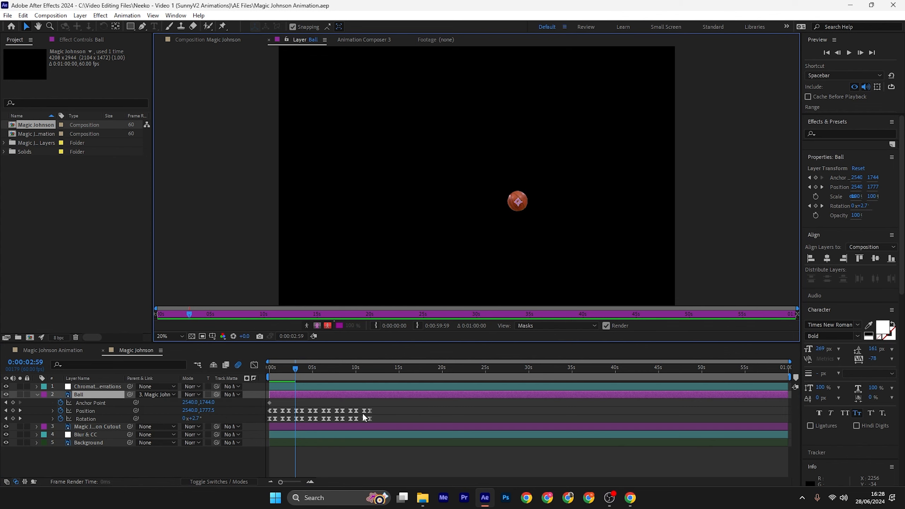
pyautogui.moveTo(281, 376); pyautogui.dragTo(316, 378)
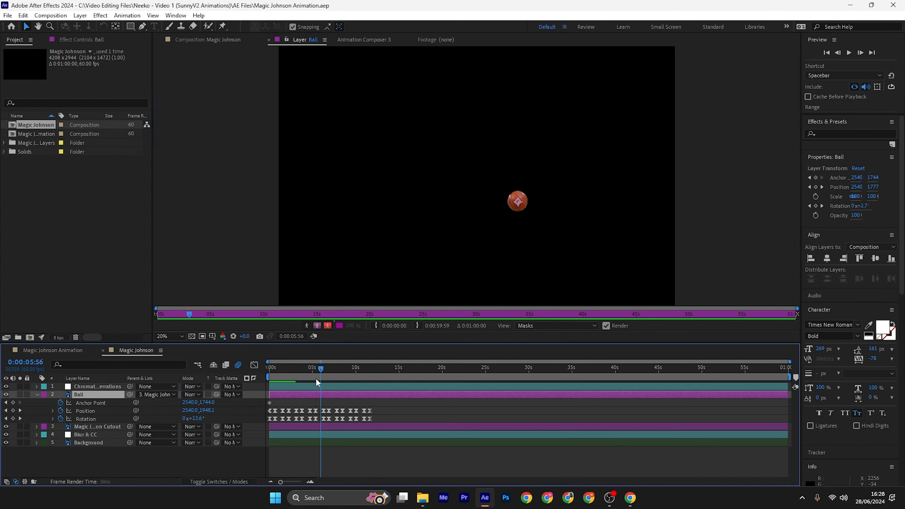
# Reveal the Magic Johnson Cutout layer's puppet pin keyframes and examine the Right Hand pin's speed curve in the Graph Editor
pyautogui.click(95, 426)
pyautogui.press('u')
pyautogui.scroll(-3, 326, 430)
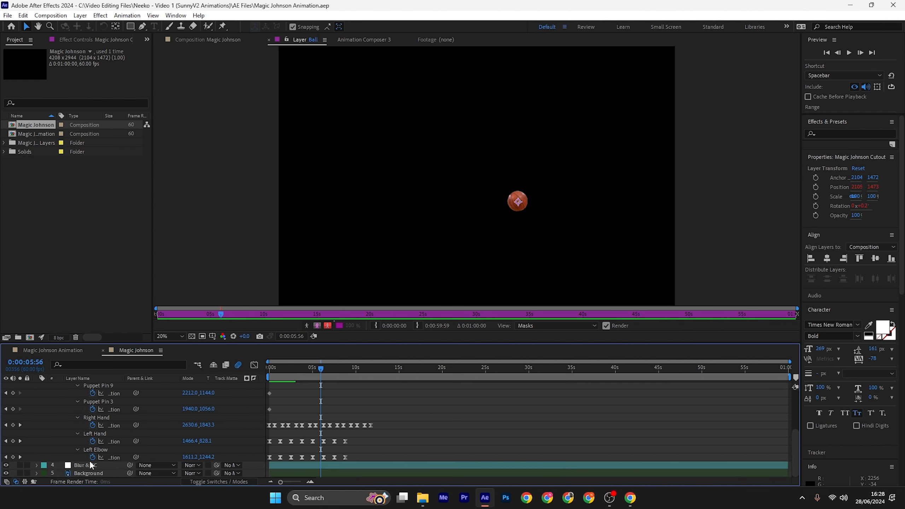
pyautogui.click(89, 465)
pyautogui.moveTo(314, 370); pyautogui.dragTo(280, 372)
pyautogui.moveTo(425, 419); pyautogui.dragTo(269, 427)
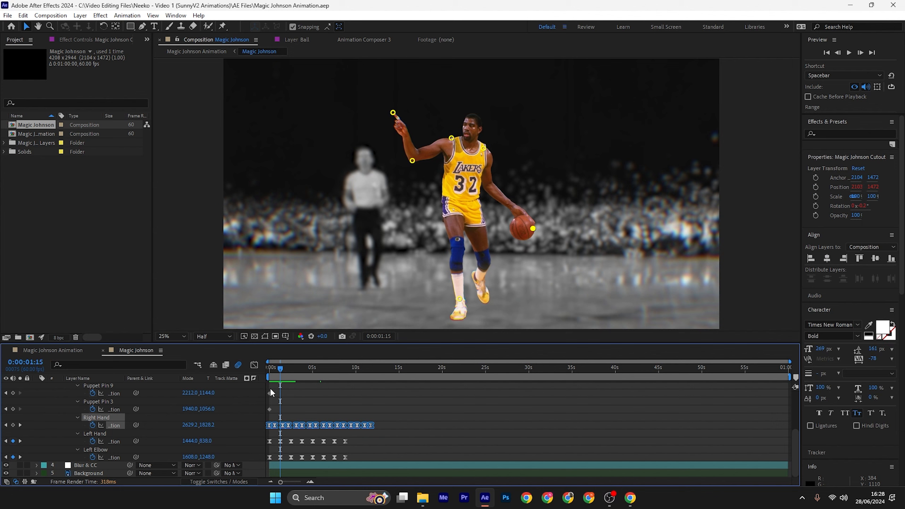
pyautogui.click(254, 365)
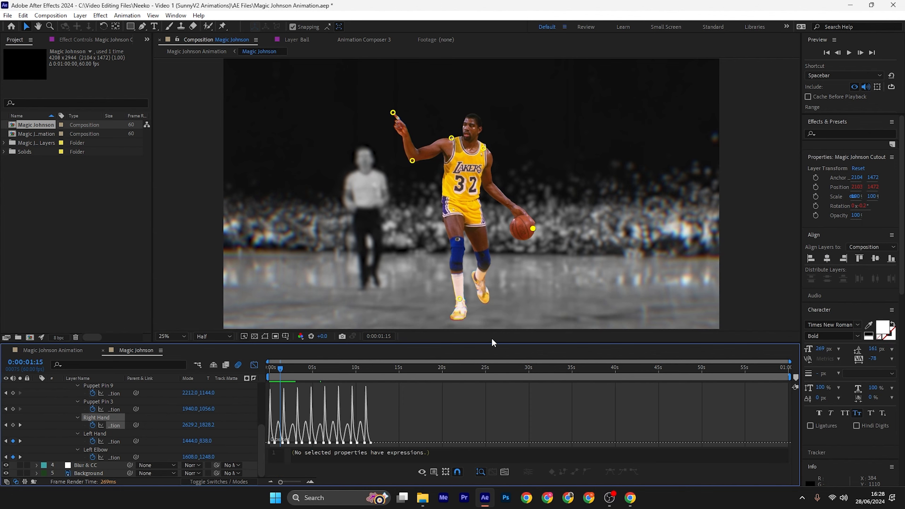
pyautogui.click(254, 364)
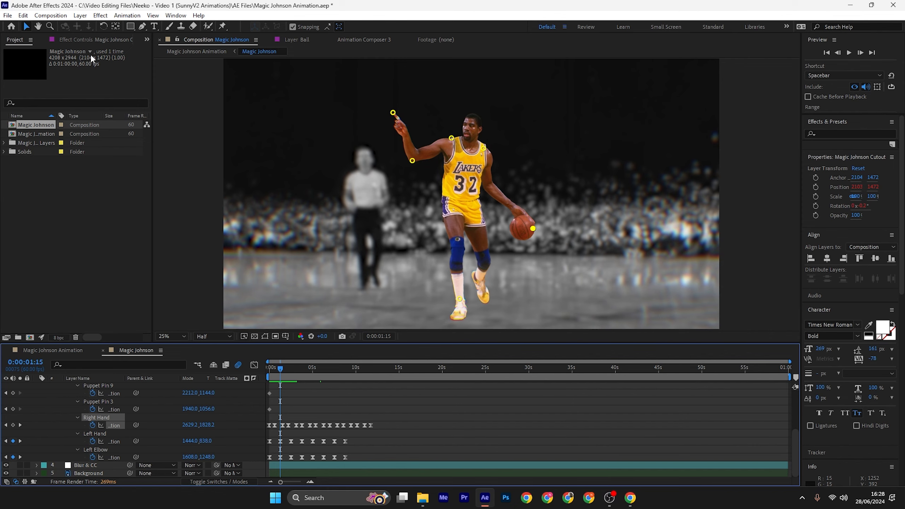
# Start a new project and create a 1920 × 1080 composition named Tutorial at 60 fps with a one-minute duration
pyautogui.click(24, 16)
pyautogui.moveTo(8, 16)
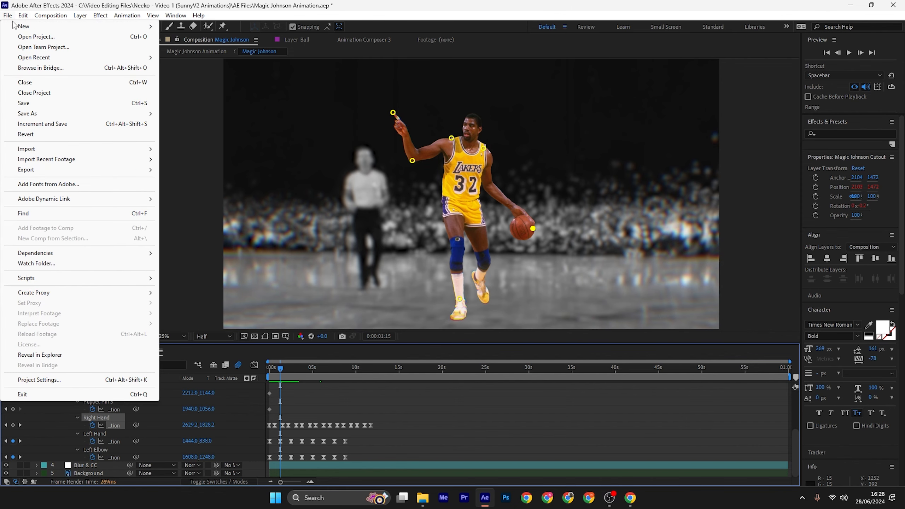
pyautogui.moveTo(36, 26)
pyautogui.click(185, 26)
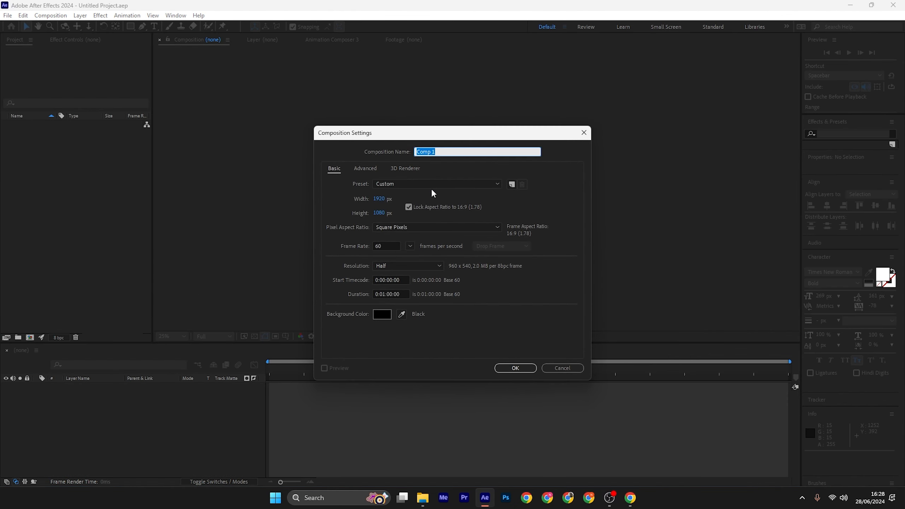
pyautogui.write('Tutorial')
pyautogui.click(509, 368)
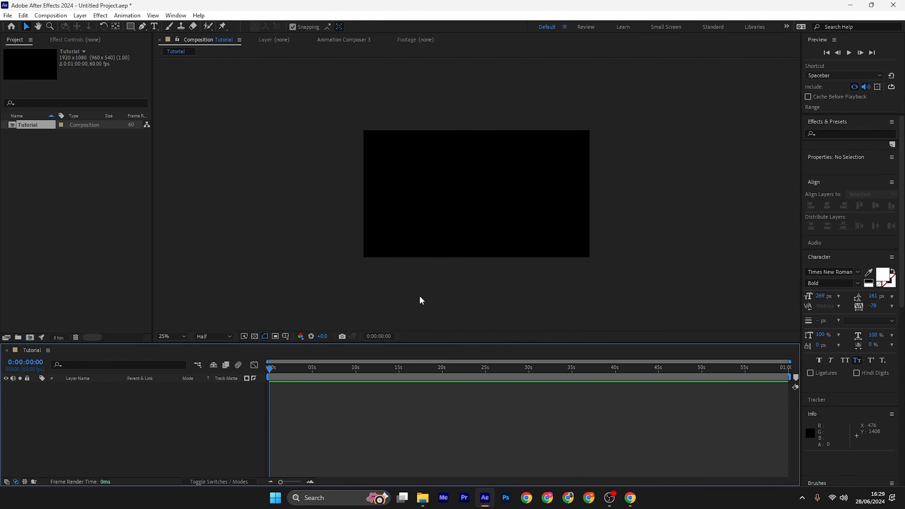
# Search the computer for "magic johnson" and import Magic Johnson.psd as a composition with editable layer styles
pyautogui.scroll(2, 419, 296)
pyautogui.hotkey('alt', 'space')
pyautogui.write('magicv')
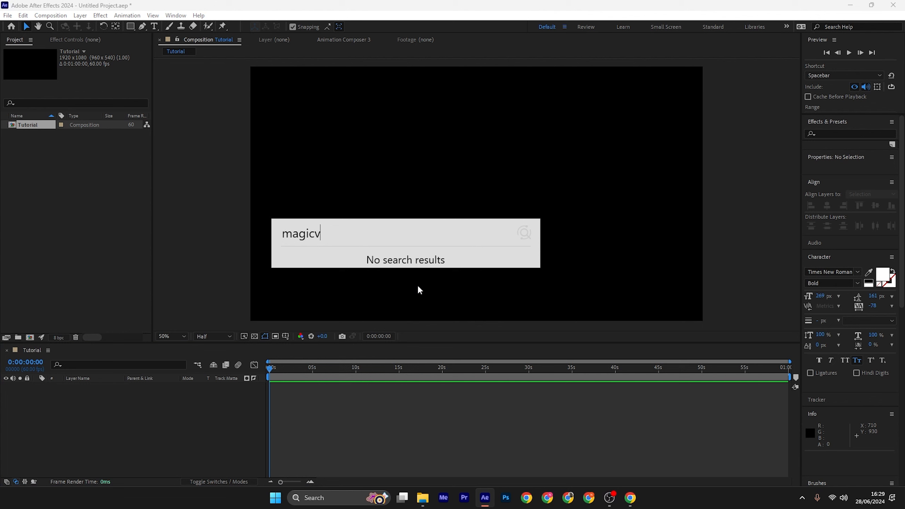
pyautogui.press('BackSpace')
pyautogui.write('johnson')
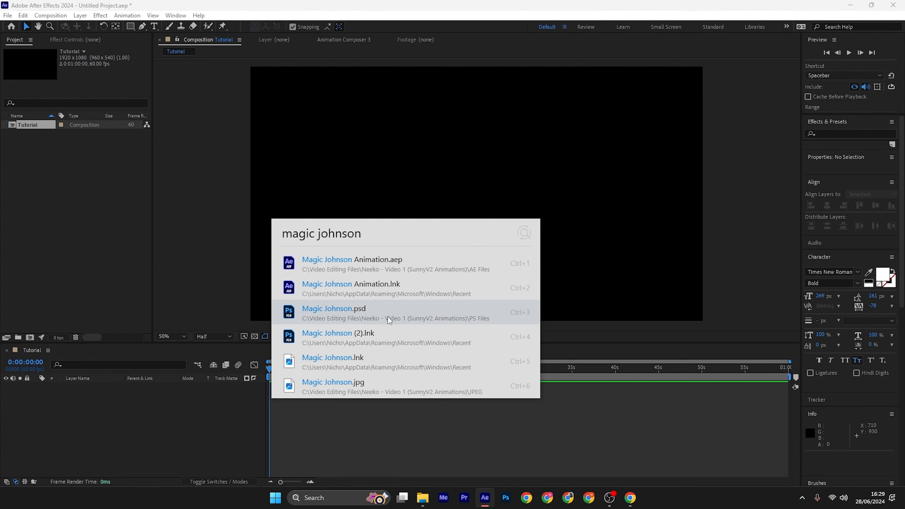
pyautogui.press('Escape')
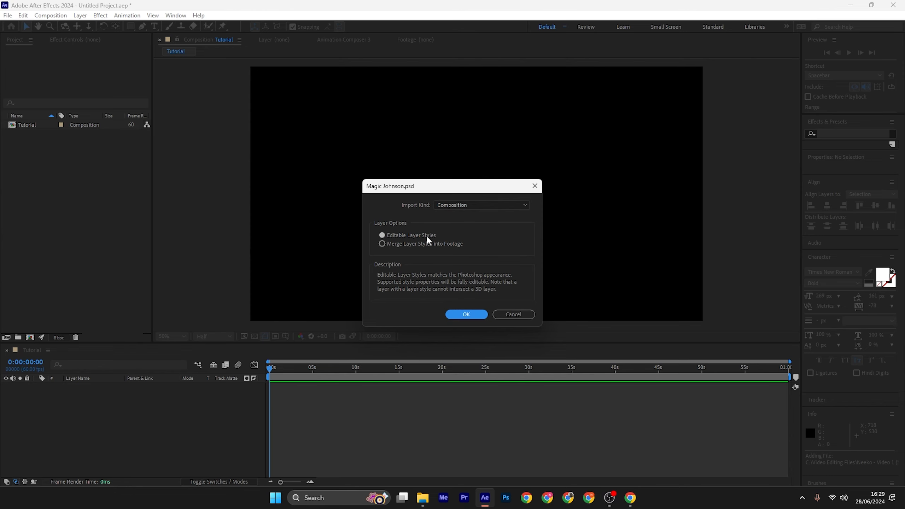
pyautogui.click(458, 312)
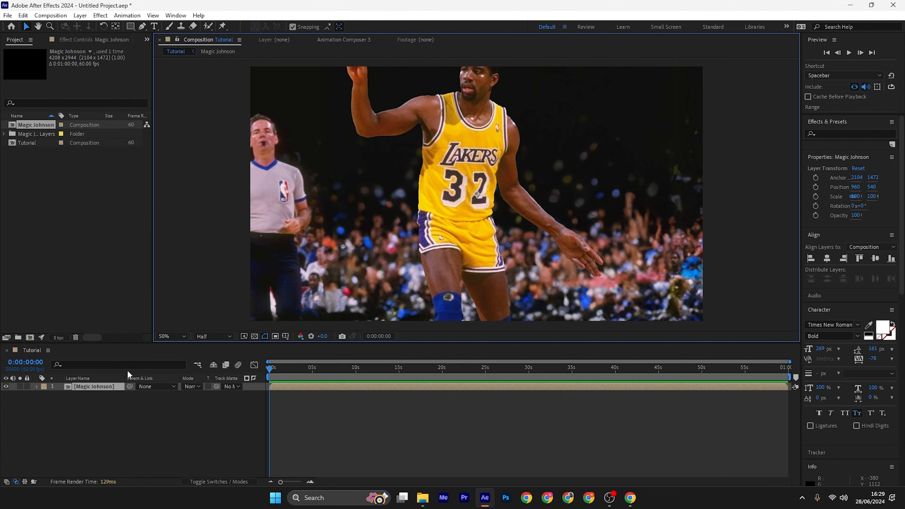
# Scale the Magic Johnson layer in the Tutorial composition to 46% and set its position to 960, 468
pyautogui.press('s')
pyautogui.moveTo(195, 395)
pyautogui.mouseDown()
pyautogui.moveTo(183, 396)
pyautogui.moveTo(203, 399)
pyautogui.mouseUp()
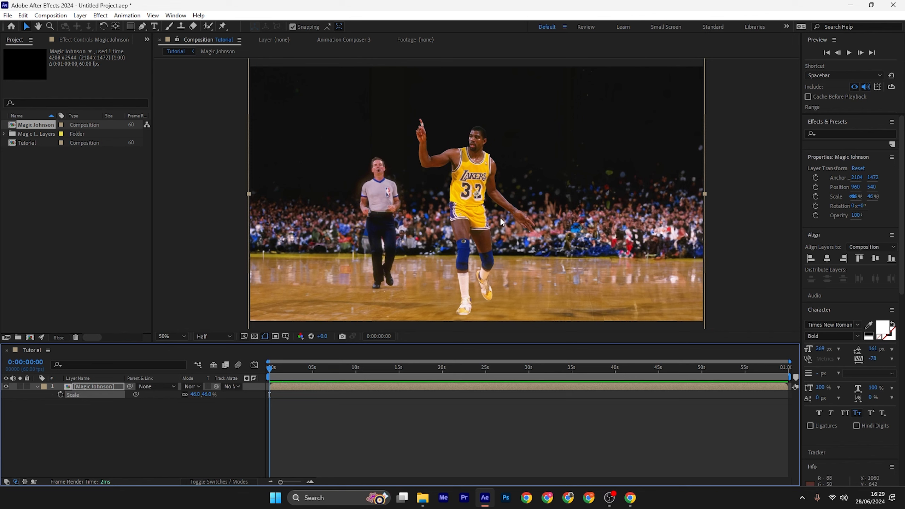
pyautogui.press('p')
pyautogui.moveTo(211, 395); pyautogui.dragTo(174, 389)
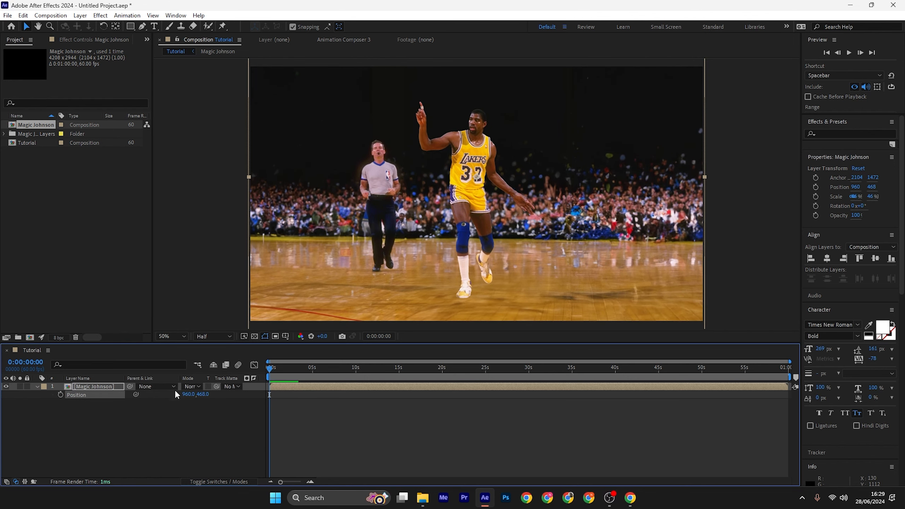
# Open the nested Magic Johnson composition from its layer in the Tutorial timeline
pyautogui.click(136, 400)
pyautogui.doubleClick(91, 387)
pyautogui.click(33, 351)
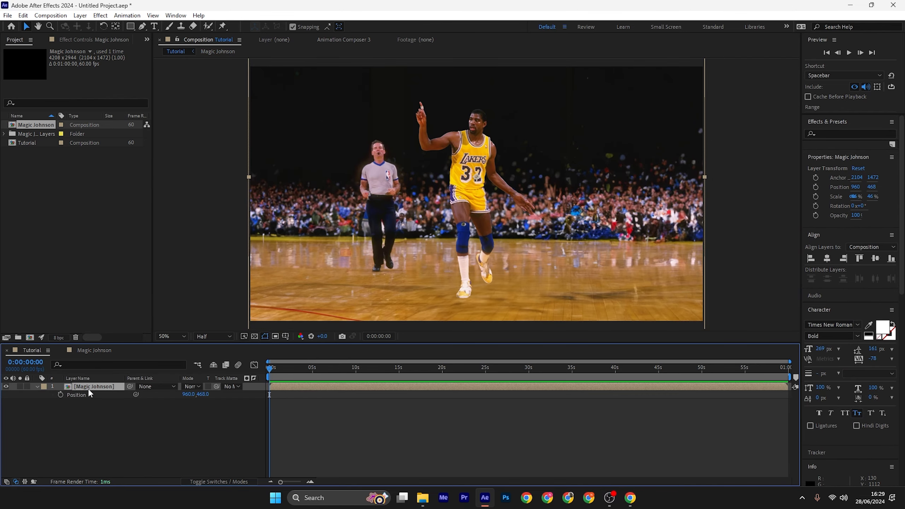
pyautogui.doubleClick(87, 388)
pyautogui.scroll(-3, 463, 217)
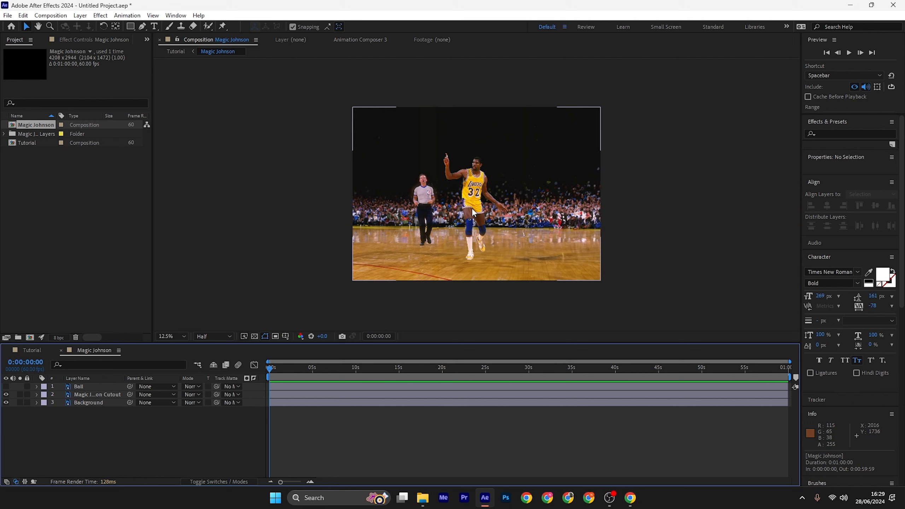
pyautogui.scroll(1, 473, 212)
# Turn on the Ball layer's visibility and check the Magic Johnson Cutout layer by toggling its visibility
pyautogui.click(5, 386)
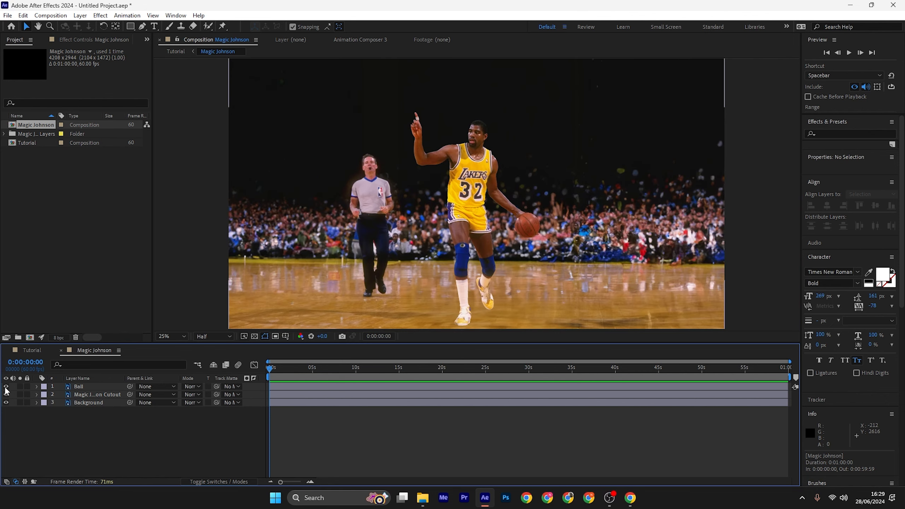
pyautogui.click(6, 394)
pyautogui.click(5, 394)
pyautogui.click(5, 387)
pyautogui.click(6, 386)
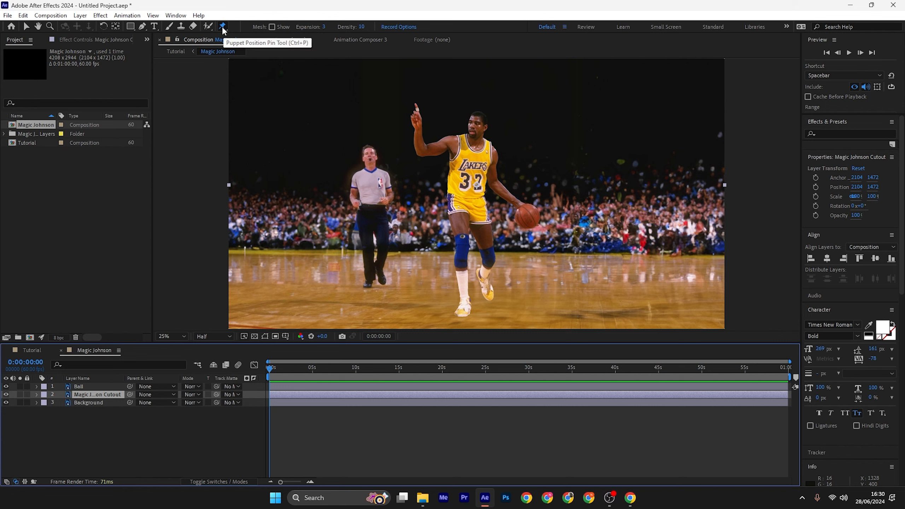
# Try puppet position pins on the Magic Johnson Cutout's head and jersey, and remove them
pyautogui.click(480, 112)
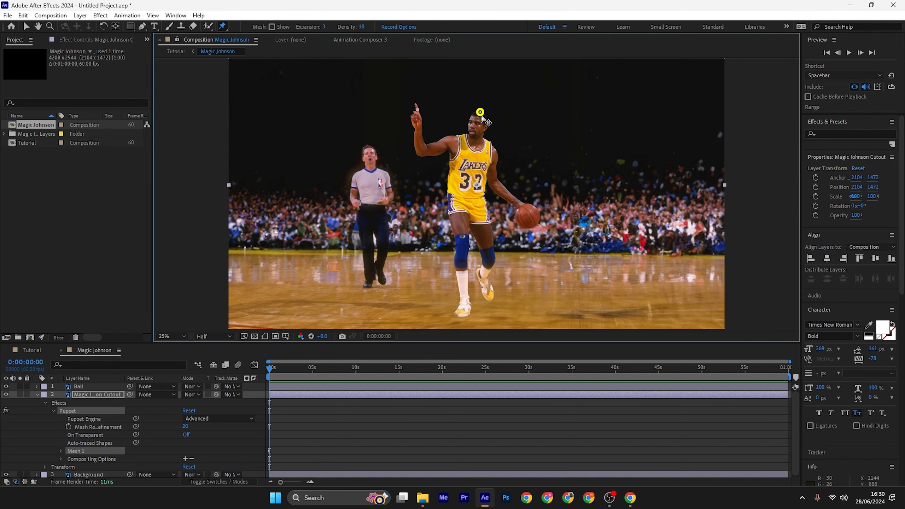
pyautogui.click(474, 184)
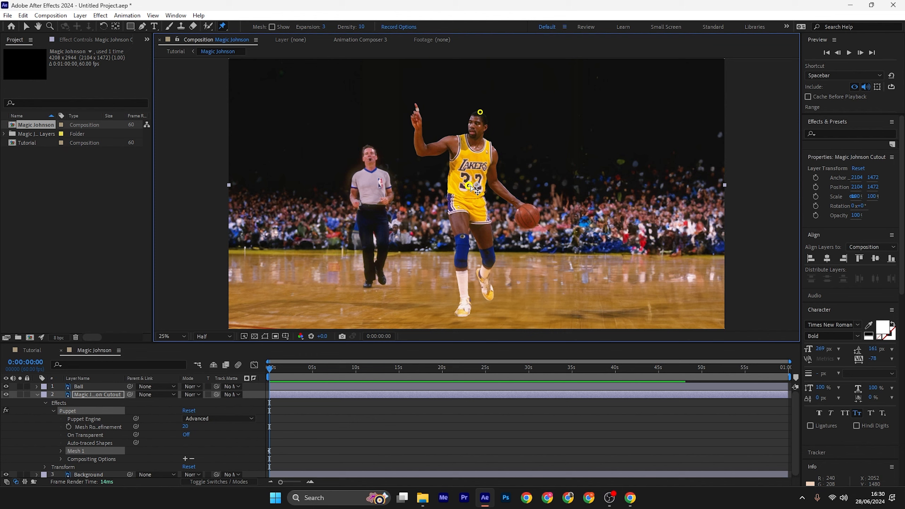
pyautogui.moveTo(474, 185); pyautogui.dragTo(498, 175)
pyautogui.hotkey('ctrl', 'z')
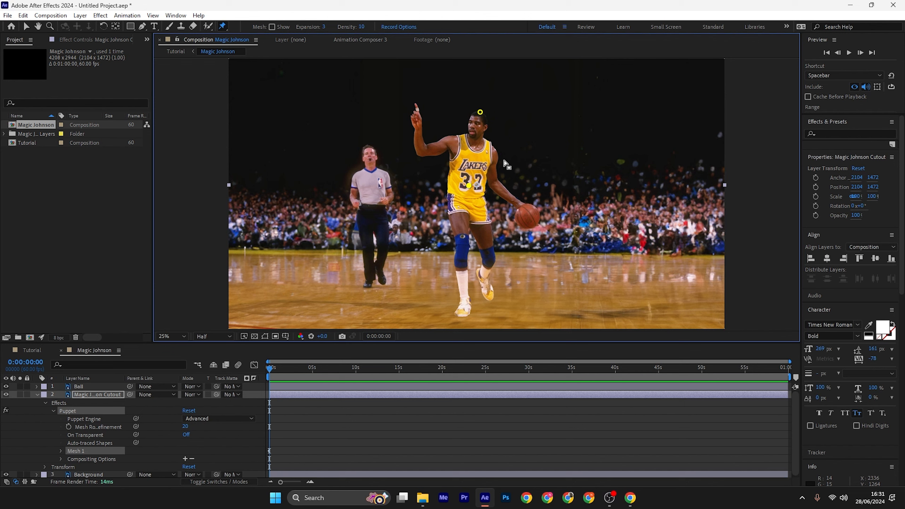
pyautogui.press('Delete')
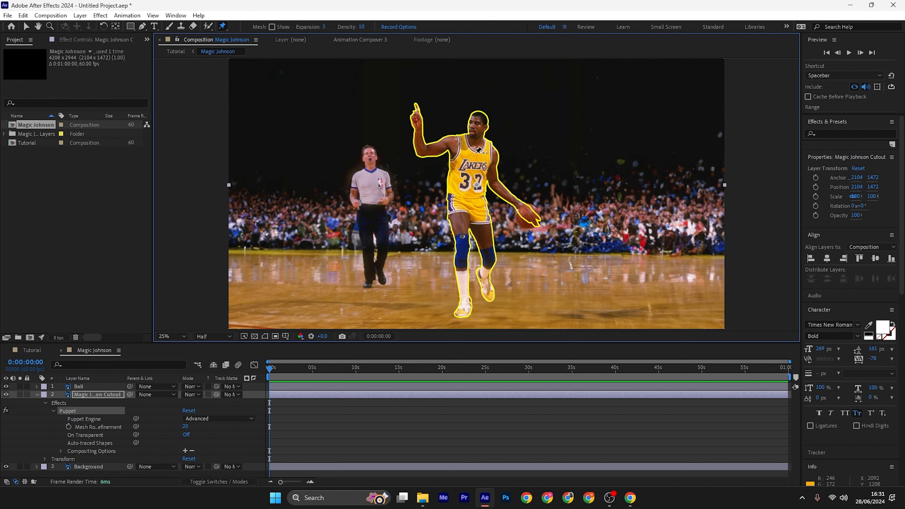
# Place a puppet position pin on the raised fingertip of the Magic Johnson Cutout and undo a trial move
pyautogui.click(417, 107)
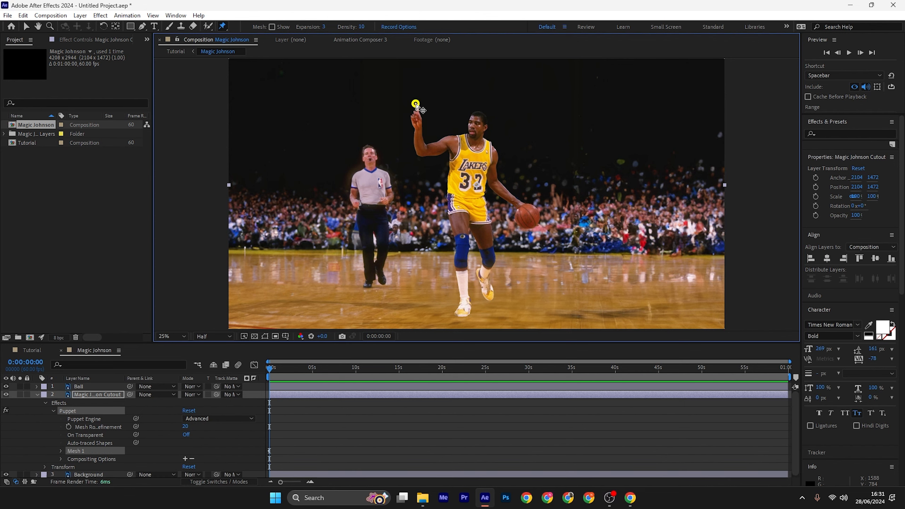
pyautogui.moveTo(404, 117)
pyautogui.mouseDown()
pyautogui.moveTo(404, 110)
pyautogui.moveTo(414, 118)
pyautogui.moveTo(405, 114)
pyautogui.mouseUp()
pyautogui.hotkey('ctrl', 'z')
# Try pins on the jersey and both feet, test moving the raised fingertip's pin, and undo all of it
pyautogui.click(471, 178)
pyautogui.click(462, 316)
pyautogui.click(492, 297)
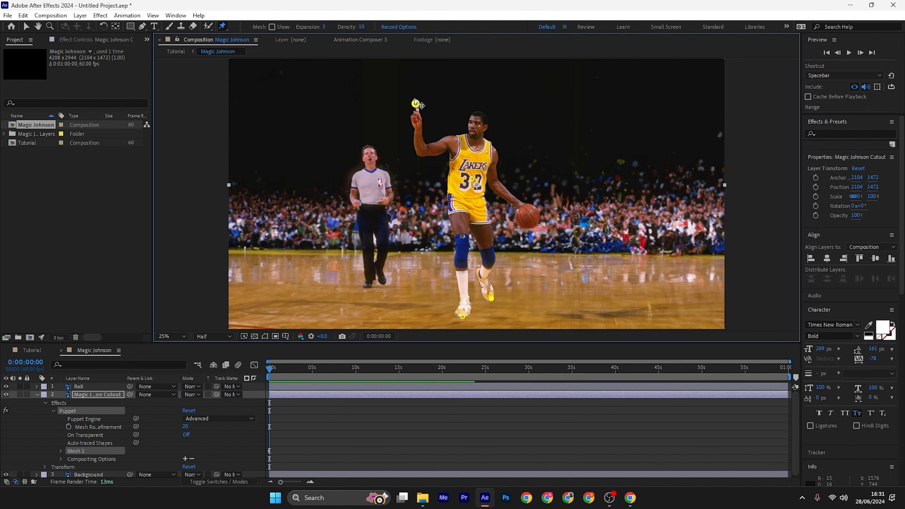
pyautogui.moveTo(415, 103); pyautogui.dragTo(351, 154)
pyautogui.hotkey('ctrl', 'z')
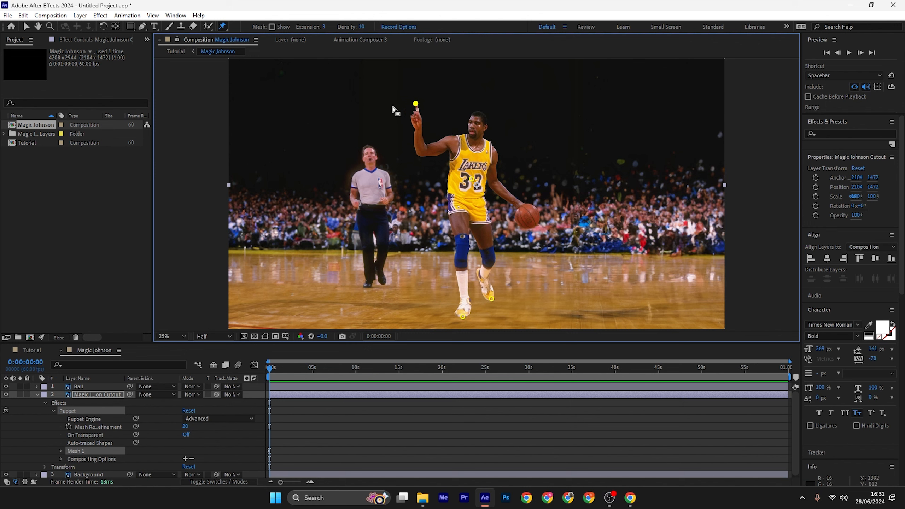
pyautogui.hotkey('ctrl', 'z')
pyautogui.hotkey('ctrl', 'z')
pyautogui.hotkey('ctrl', 'z')
# Add puppet position pins to the raised arm's shoulder, jersey center, both feet, neck and the other shoulder
pyautogui.click(453, 135)
pyautogui.click(470, 176)
pyautogui.click(462, 314)
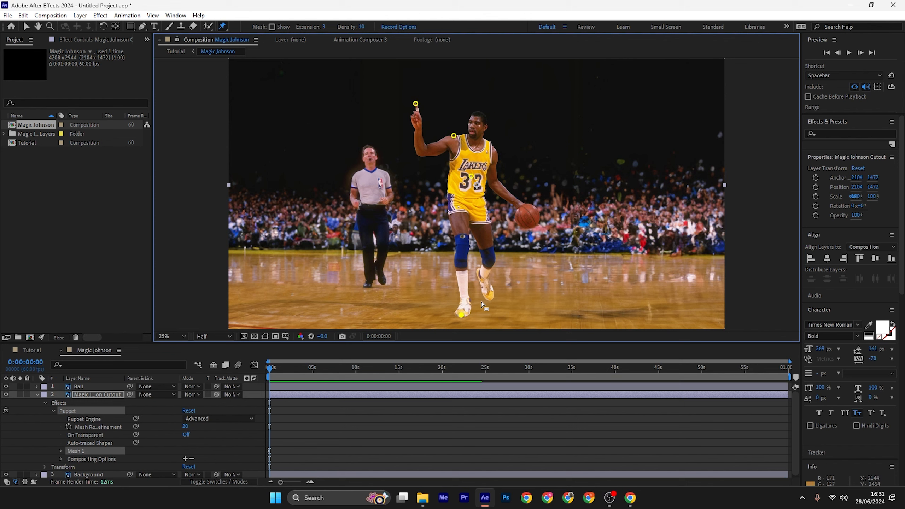
pyautogui.click(491, 299)
pyautogui.moveTo(415, 104)
pyautogui.mouseDown()
pyautogui.moveTo(400, 116)
pyautogui.moveTo(424, 99)
pyautogui.moveTo(386, 144)
pyautogui.moveTo(415, 103)
pyautogui.mouseUp()
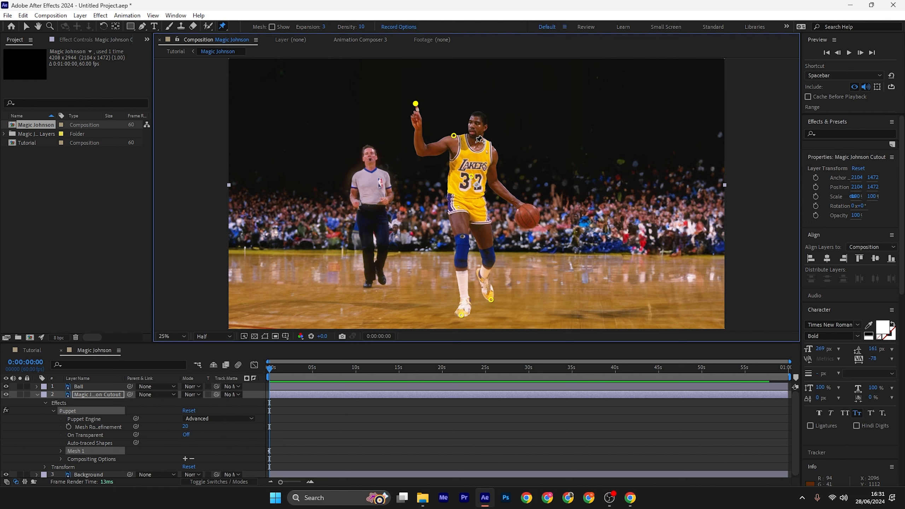
pyautogui.click(476, 141)
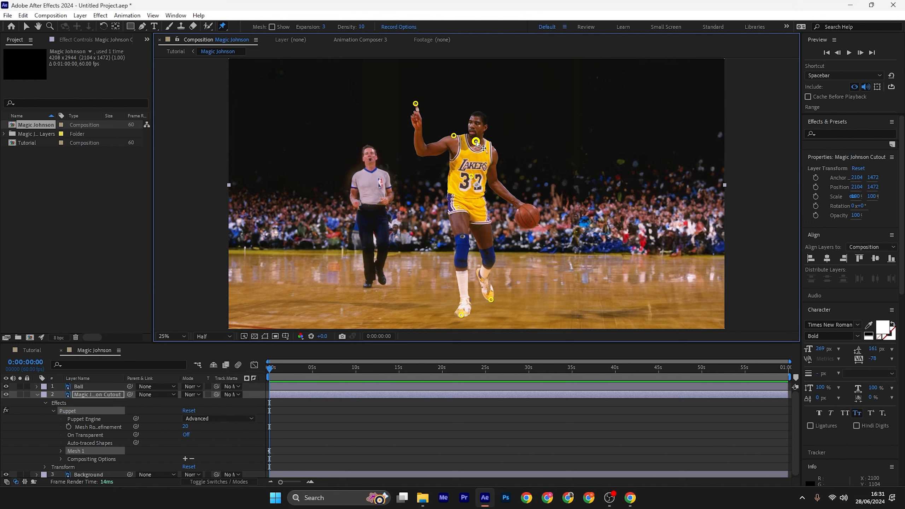
pyautogui.click(497, 155)
# Try bending the raised arm by moving its fingertip pin, and return the pin to its original place
pyautogui.moveTo(415, 103); pyautogui.dragTo(393, 94)
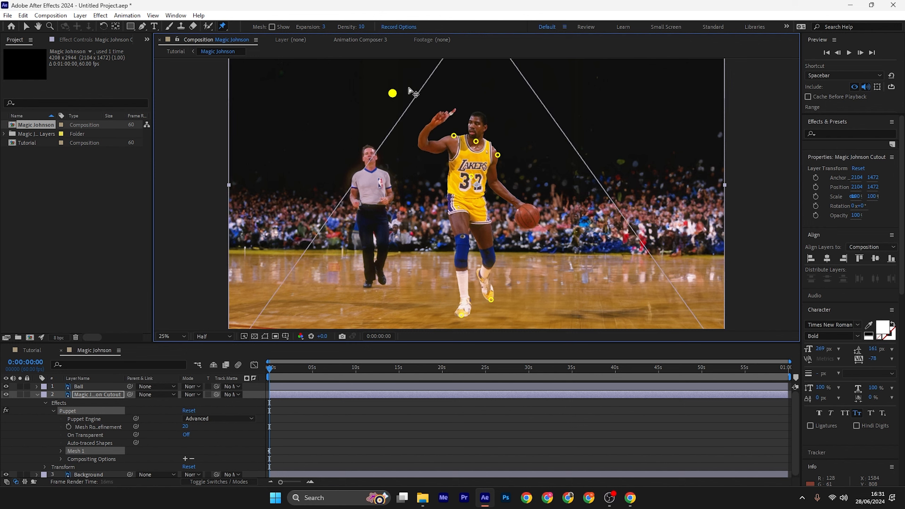
pyautogui.hotkey('ctrl', 'z')
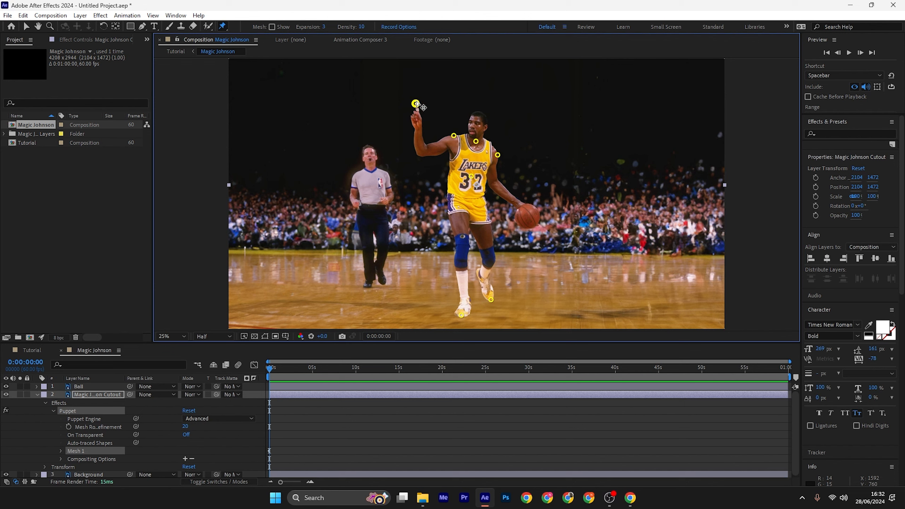
pyautogui.click(434, 147)
pyautogui.click(447, 145)
pyautogui.click(444, 137)
pyautogui.moveTo(416, 103)
pyautogui.mouseDown()
pyautogui.moveTo(403, 119)
pyautogui.moveTo(415, 103)
pyautogui.moveTo(423, 113)
pyautogui.moveTo(414, 114)
pyautogui.mouseUp()
pyautogui.moveTo(414, 113)
pyautogui.mouseDown()
pyautogui.moveTo(415, 104)
pyautogui.moveTo(411, 123)
pyautogui.moveTo(416, 107)
pyautogui.mouseUp()
# Hide the Ball layer and place a puppet position pin on the lowered hand's fingertips
pyautogui.click(6, 386)
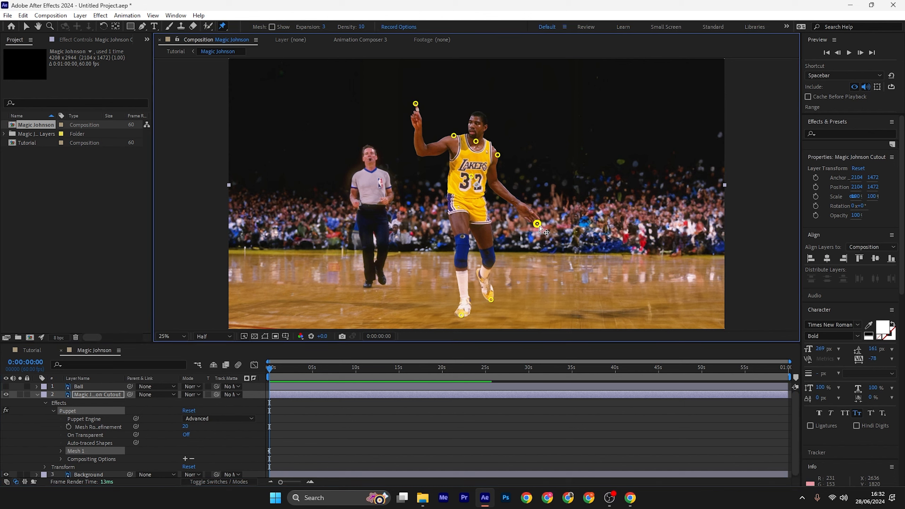
pyautogui.moveTo(539, 224)
pyautogui.mouseDown()
pyautogui.moveTo(539, 210)
pyautogui.moveTo(537, 223)
pyautogui.mouseUp()
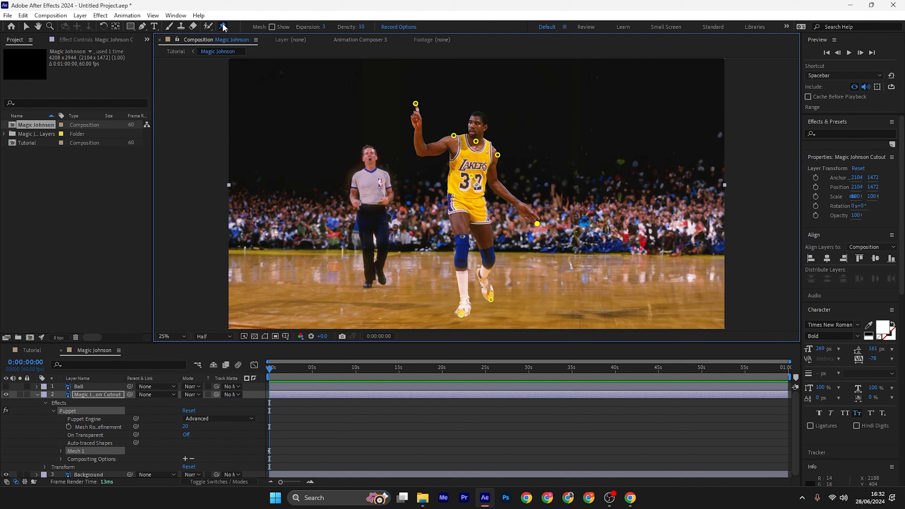
# Reveal the puppet pins under Mesh 1's Deform group and shift the raised fingertip's pin to about 1576, 820
pyautogui.click(61, 452)
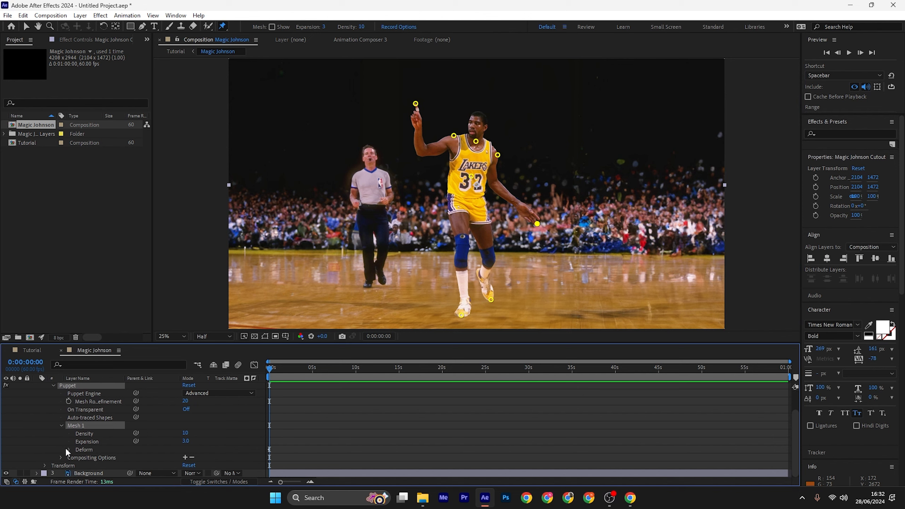
pyautogui.click(67, 449)
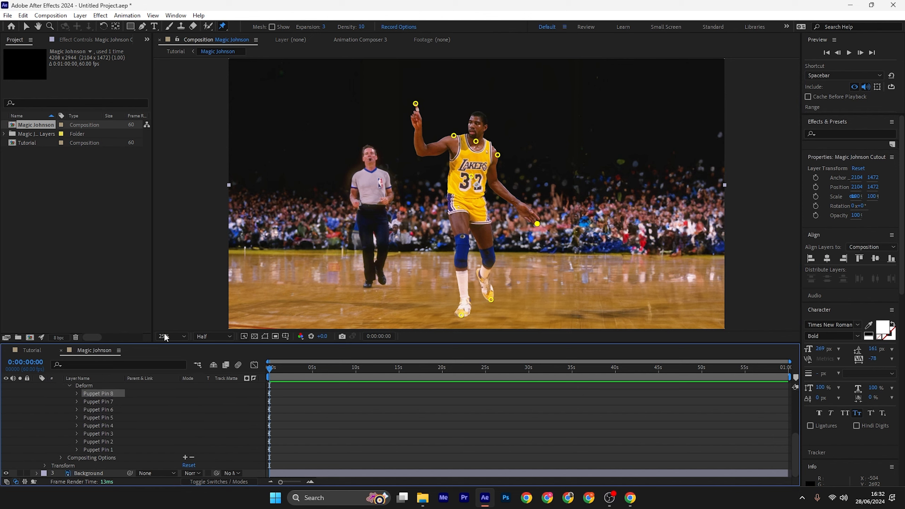
pyautogui.click(124, 449)
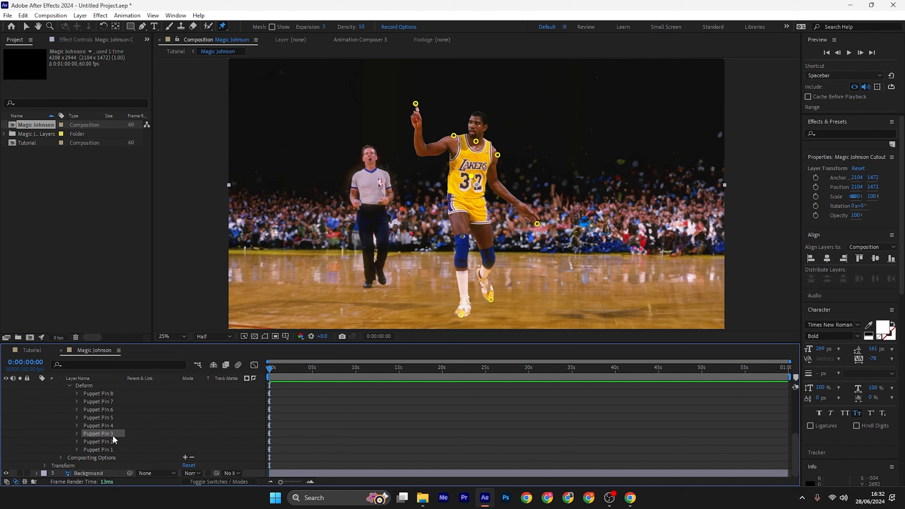
pyautogui.click(115, 394)
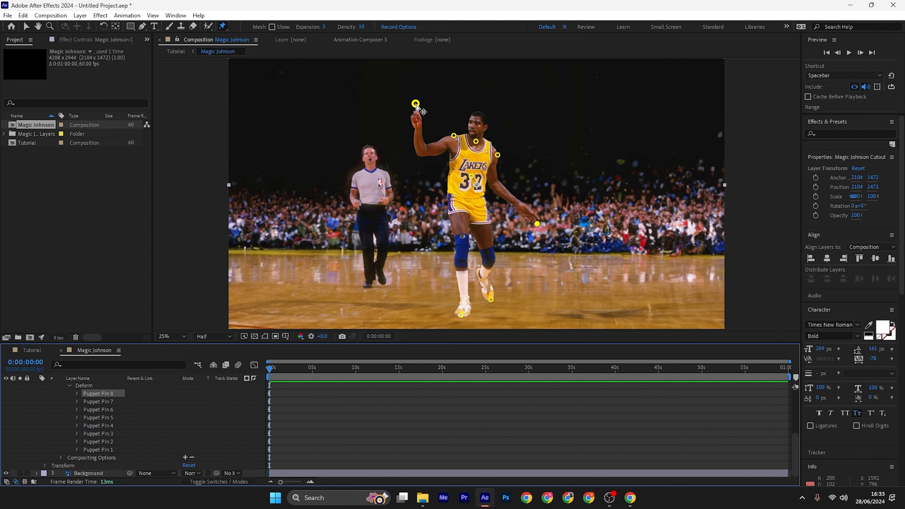
pyautogui.moveTo(416, 104); pyautogui.dragTo(413, 108)
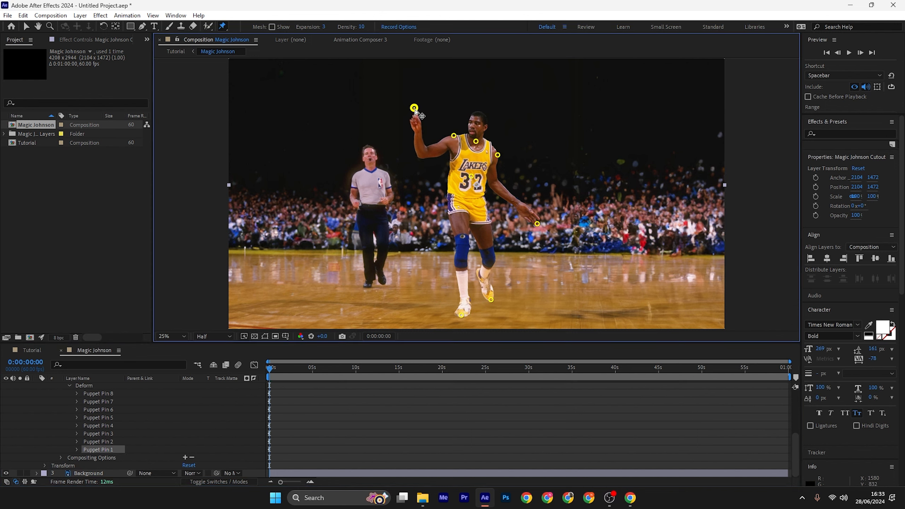
# Rename Puppet Pin 1 on the raised hand as Left hand
pyautogui.rightClick(104, 451)
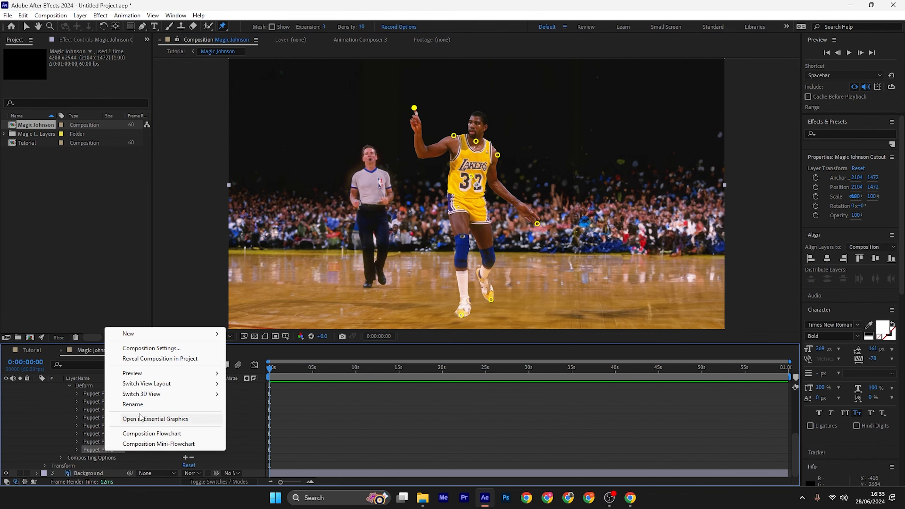
pyautogui.click(142, 410)
pyautogui.write('Left hand')
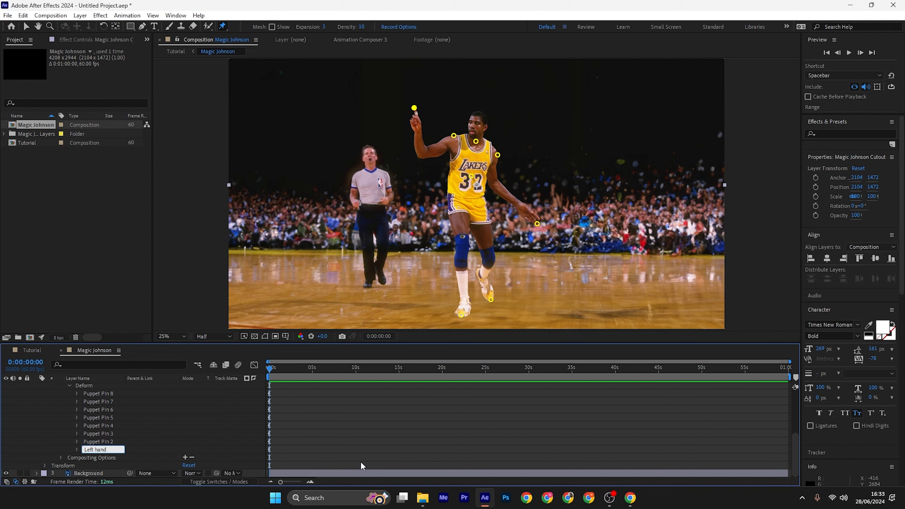
pyautogui.click(213, 417)
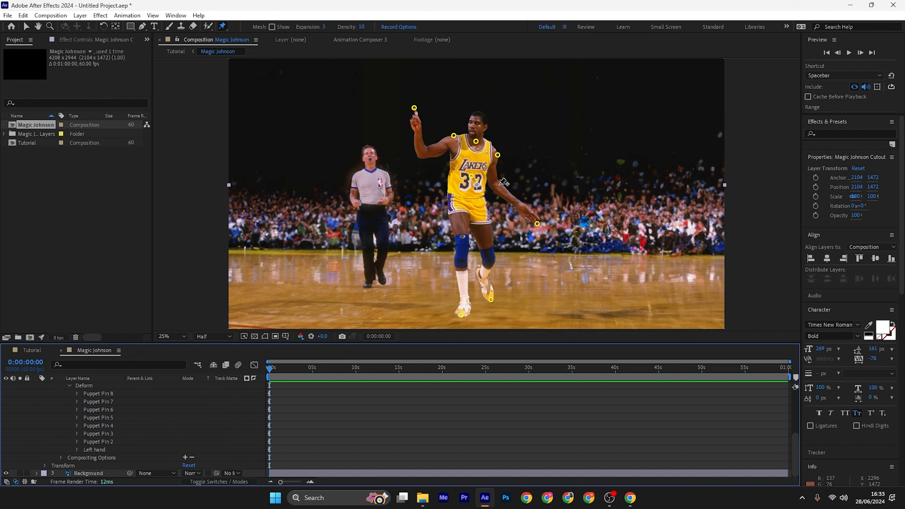
# Shift the lowered hand's pin to about 2616, 1816 and move the Left hand pin directly below Puppet Pin 8
pyautogui.click(536, 224)
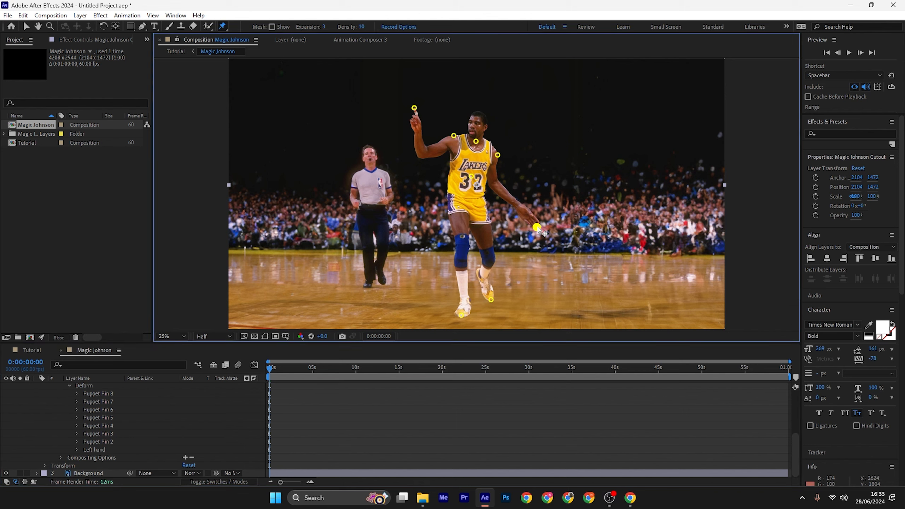
pyautogui.doubleClick(115, 391)
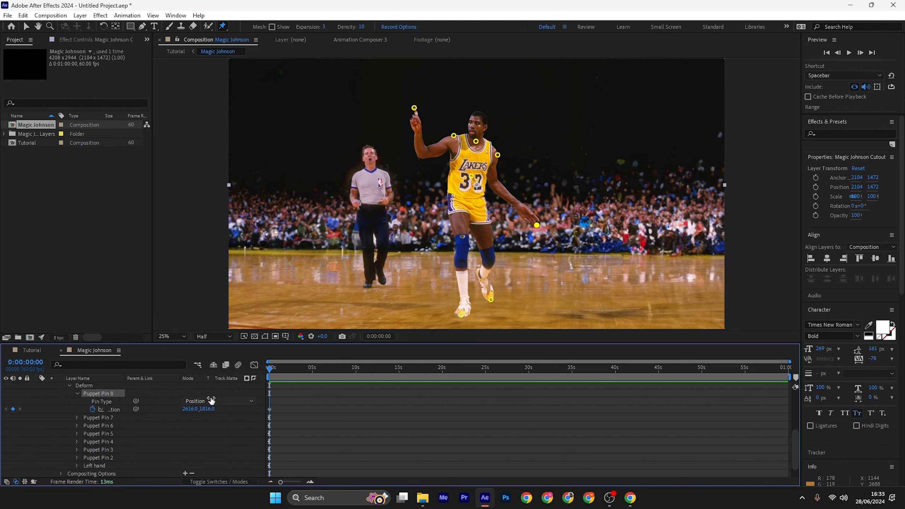
pyautogui.moveTo(100, 394)
pyautogui.mouseDown()
pyautogui.moveTo(106, 458)
pyautogui.moveTo(111, 396)
pyautogui.mouseUp()
pyautogui.moveTo(97, 465); pyautogui.dragTo(112, 415)
# Rename Puppet Pin 8 on the lowered hand as Right hand
pyautogui.rightClick(107, 393)
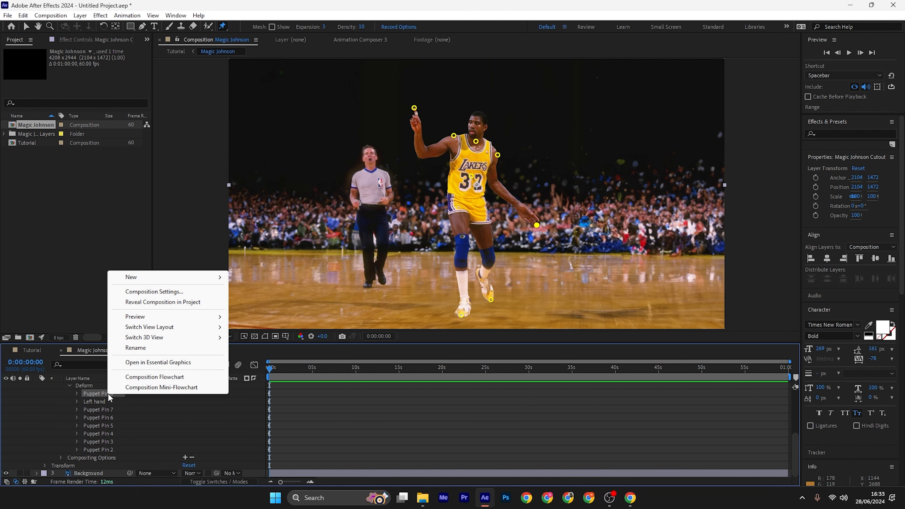
pyautogui.click(119, 350)
pyautogui.write('Right hand')
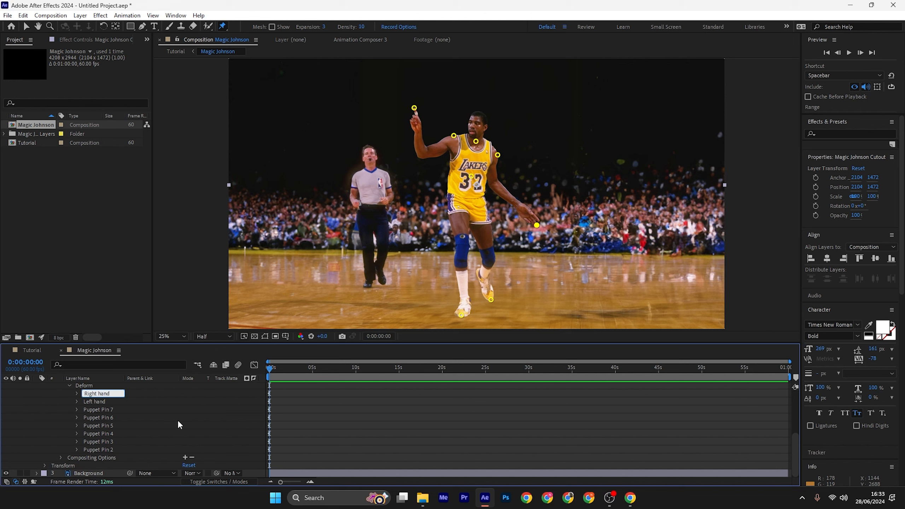
pyautogui.press('Return')
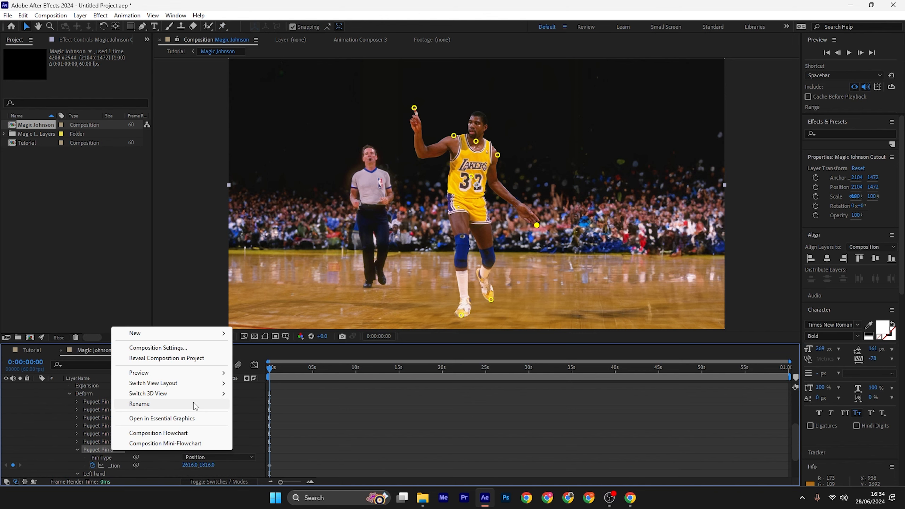
pyautogui.click(194, 403)
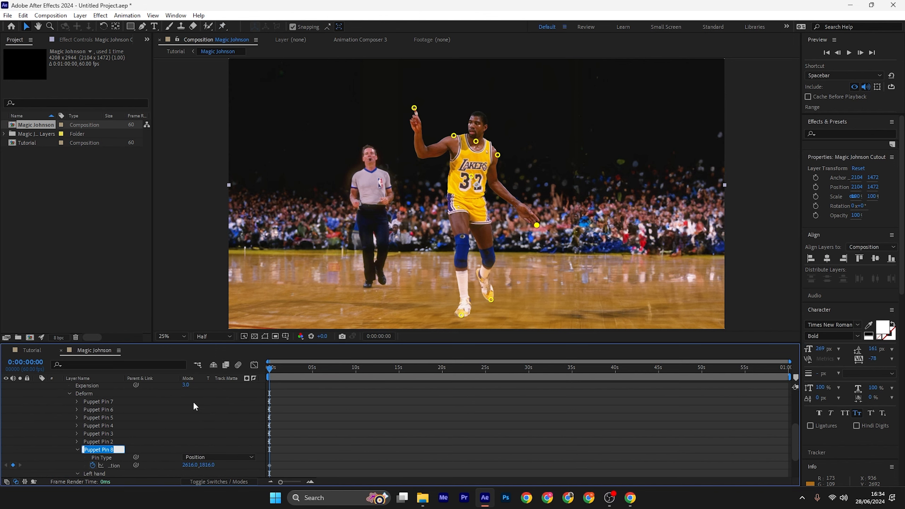
pyautogui.write('Right hand')
pyautogui.press('Return')
pyautogui.scroll(-3, 92, 438)
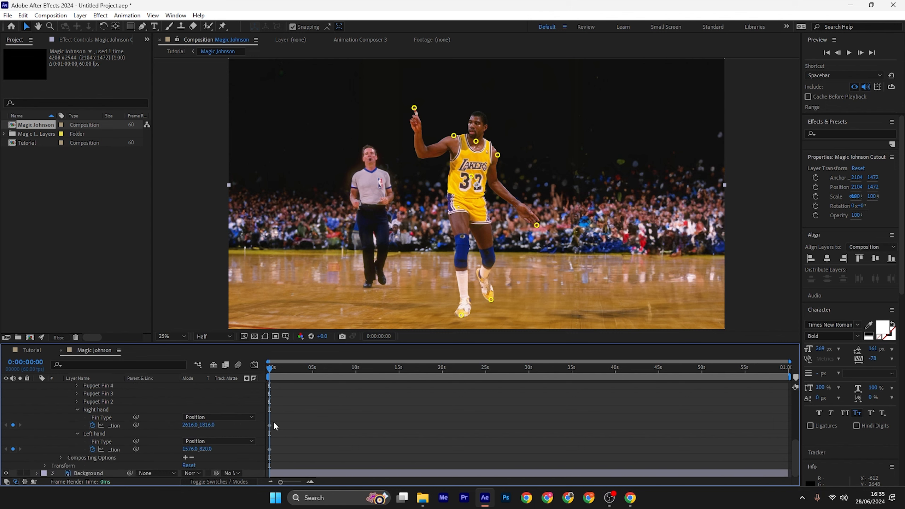
# Try raising the Left hand pin through its vertical position value, and undo the last two changes
pyautogui.moveTo(213, 448); pyautogui.dragTo(211, 447)
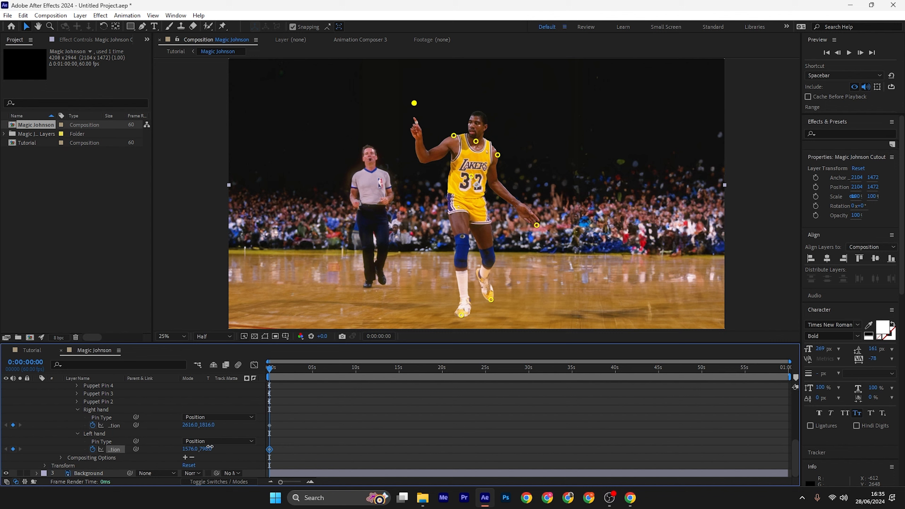
pyautogui.hotkey('ctrl', 'z')
pyautogui.hotkey('ctrl', 'z')
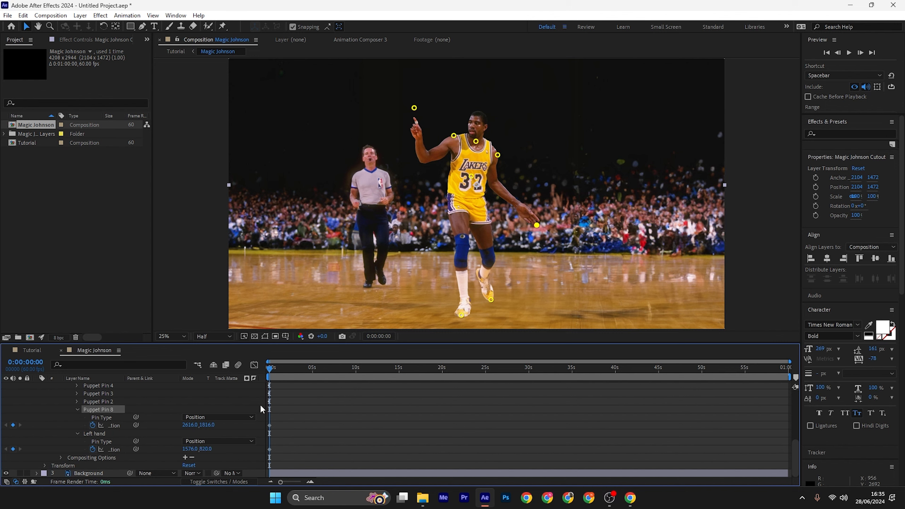
# Undo the pin reordering and keyframe the Left hand pin's position to 1515, 882 at 0:00:01:25
pyautogui.press('Delete')
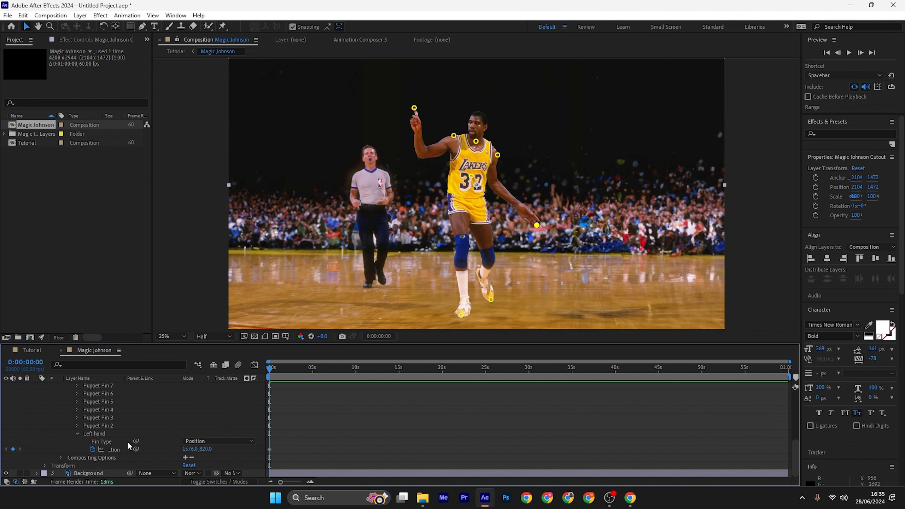
pyautogui.moveTo(277, 367); pyautogui.dragTo(281, 367)
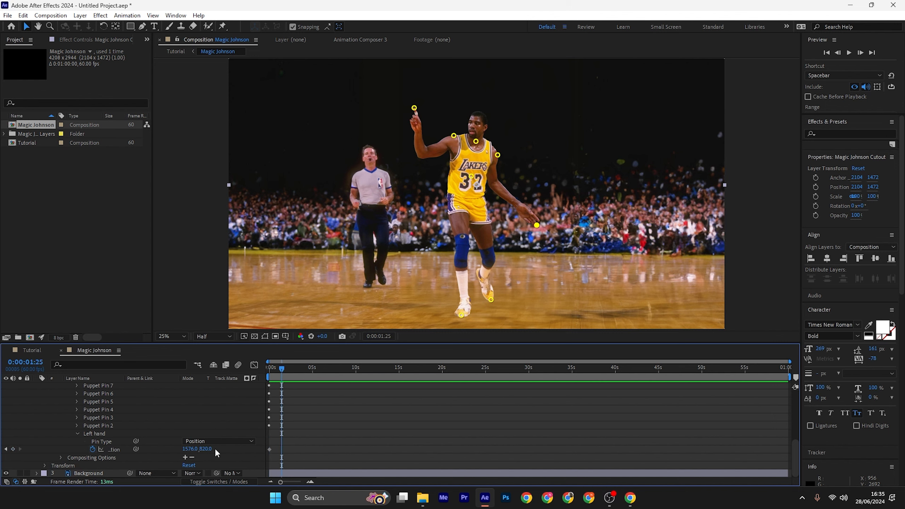
pyautogui.moveTo(208, 450); pyautogui.dragTo(164, 452)
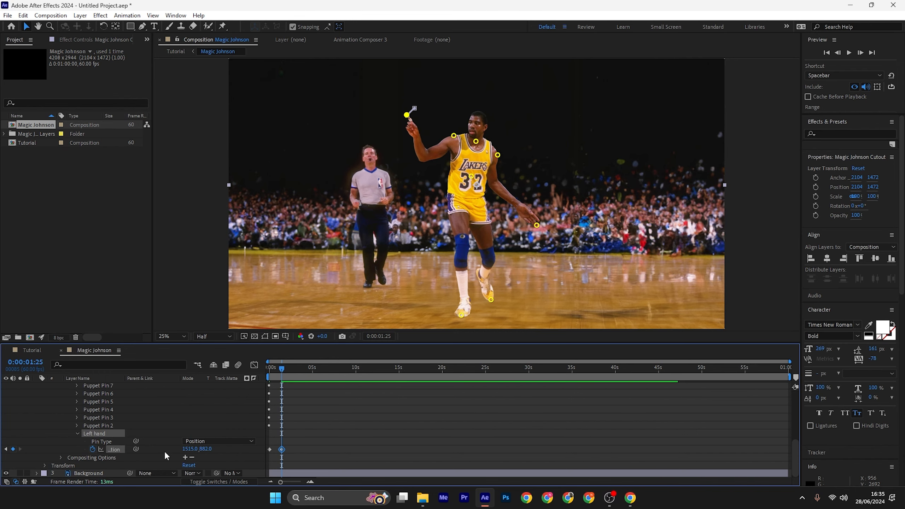
# Switch to the YouTube reference video in Chrome, play the Magic Johnson shot from about 3:20, and return to After Effects
pyautogui.click(638, 503)
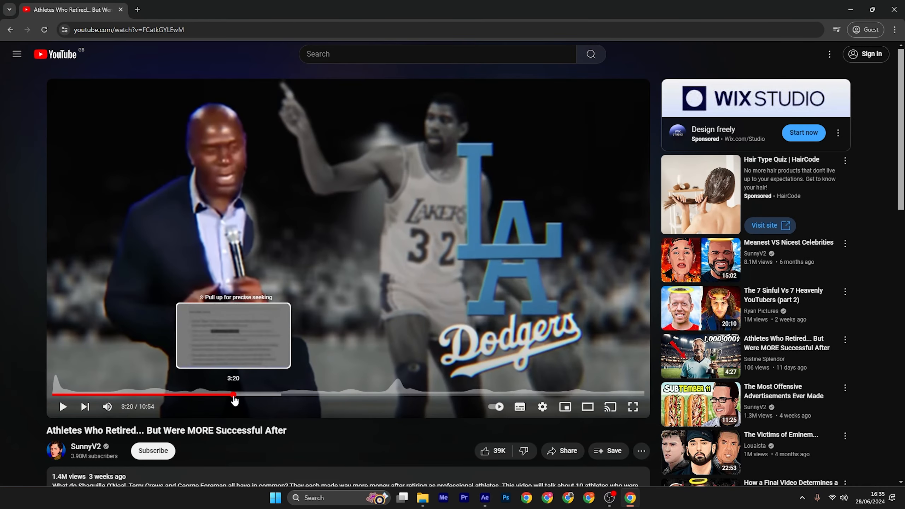
pyautogui.click(242, 389)
pyautogui.click(366, 348)
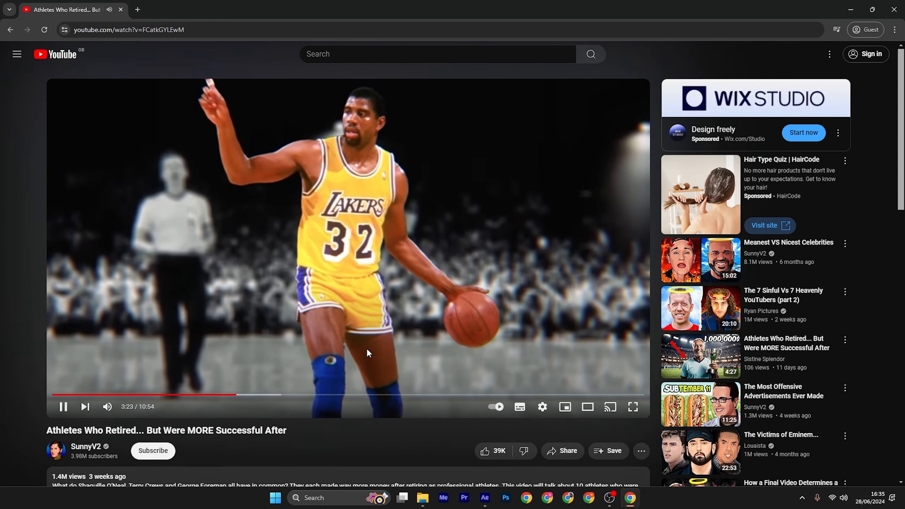
pyautogui.click(850, 9)
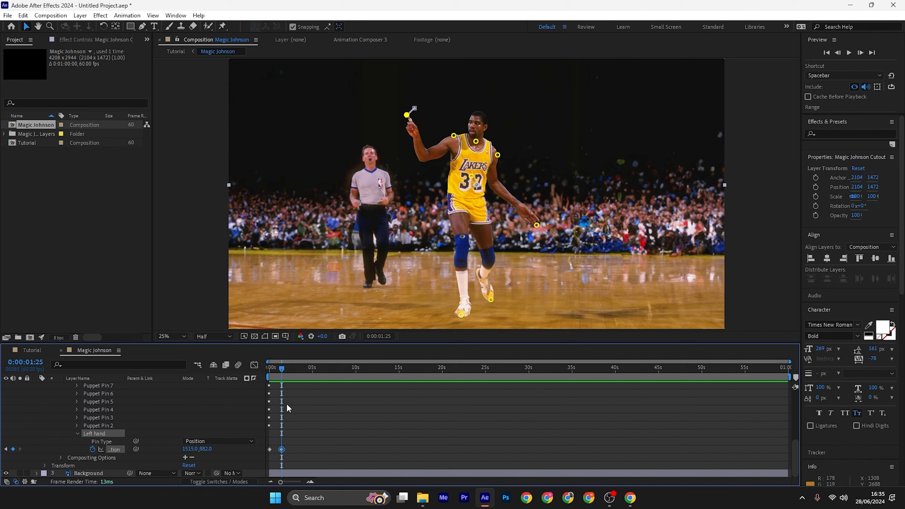
# Try shifting the Left hand pin to 1510.2, 870.7 at 0:00:01:15, and undo the change
pyautogui.moveTo(281, 374)
pyautogui.mouseDown()
pyautogui.moveTo(255, 376)
pyautogui.moveTo(294, 377)
pyautogui.moveTo(254, 384)
pyautogui.moveTo(279, 384)
pyautogui.mouseUp()
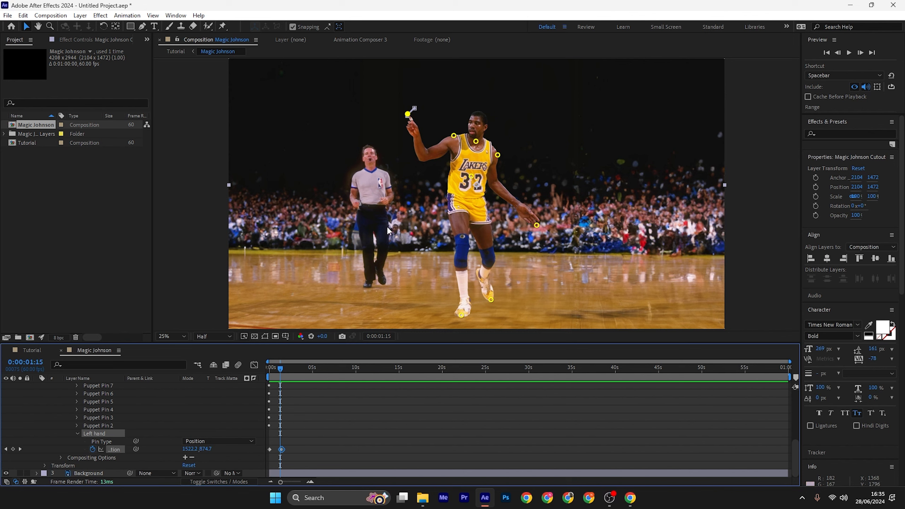
pyautogui.moveTo(408, 115)
pyautogui.mouseDown()
pyautogui.moveTo(395, 115)
pyautogui.moveTo(413, 119)
pyautogui.moveTo(403, 124)
pyautogui.moveTo(407, 114)
pyautogui.mouseUp()
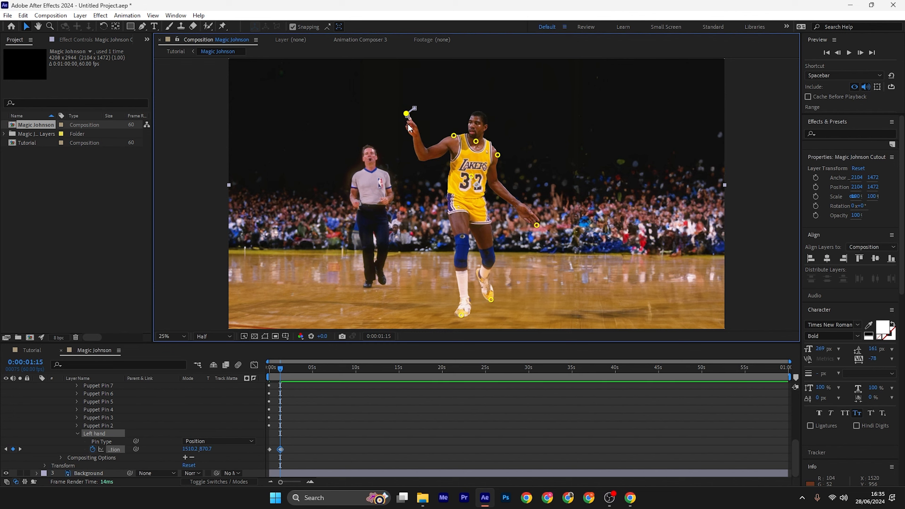
pyautogui.hotkey('ctrl', 'z')
# Preview the raised hand's movement and bring the second Left hand position keyframe forward to about 0:00:00:52
pyautogui.moveTo(272, 368); pyautogui.dragTo(261, 370)
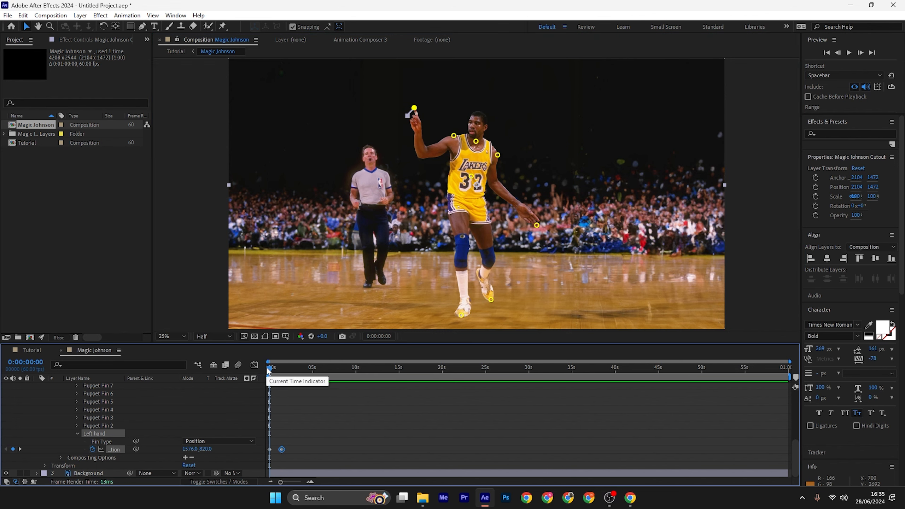
pyautogui.press('space')
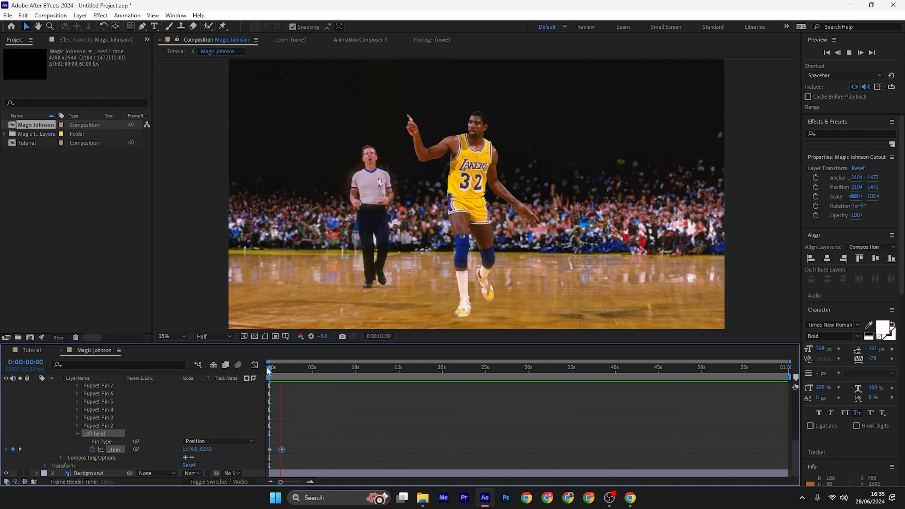
pyautogui.press('space')
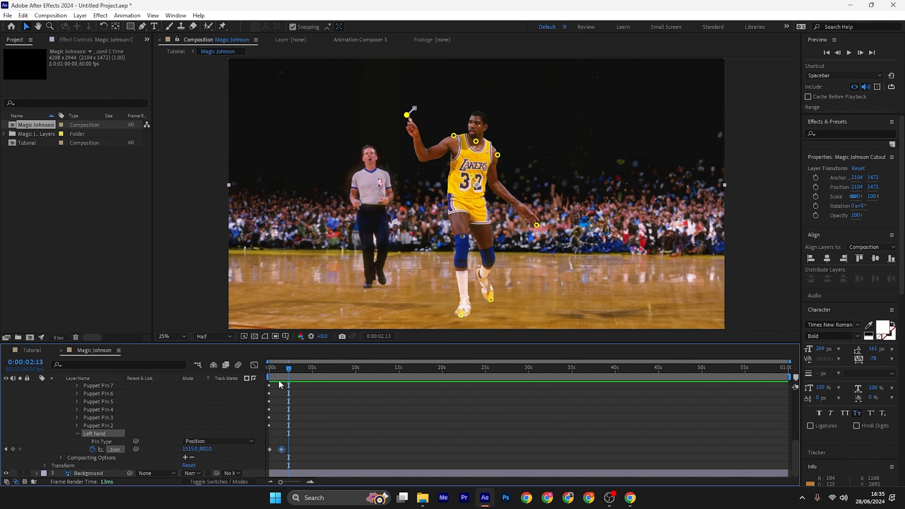
pyautogui.moveTo(278, 380)
pyautogui.mouseDown()
pyautogui.moveTo(256, 374)
pyautogui.moveTo(290, 372)
pyautogui.moveTo(269, 377)
pyautogui.mouseUp()
pyautogui.press('space')
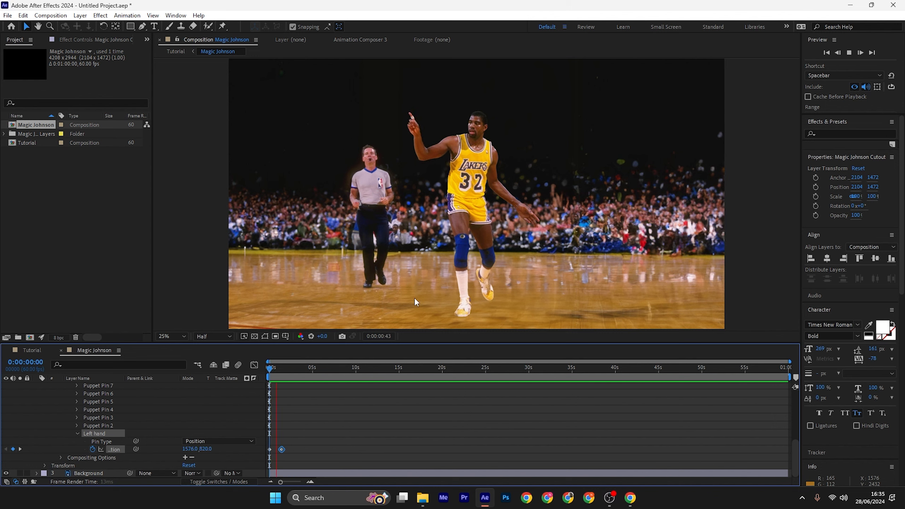
pyautogui.press('space')
pyautogui.moveTo(281, 449); pyautogui.dragTo(277, 449)
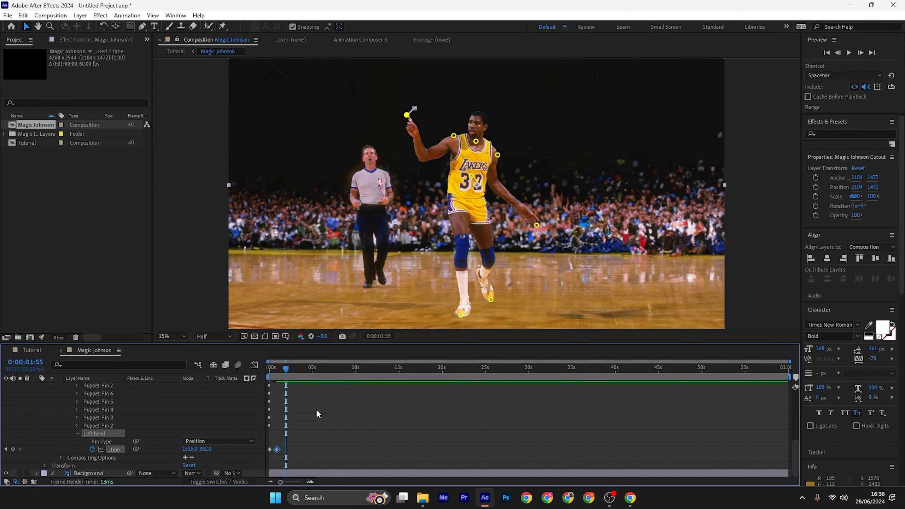
pyautogui.press('space')
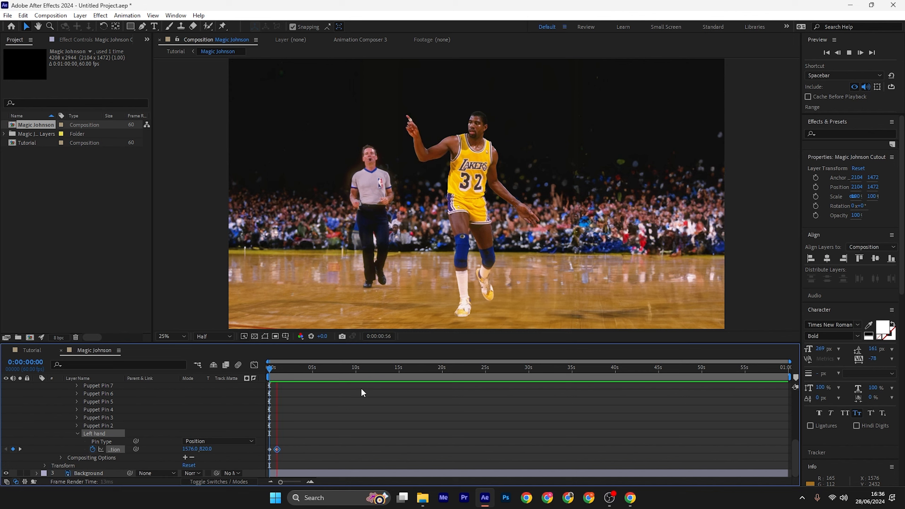
pyautogui.press('space')
# Examine the pair of Left hand position keyframes and preview the raised hand's motion before any easing
pyautogui.moveTo(288, 376); pyautogui.dragTo(288, 370)
pyautogui.click(268, 451)
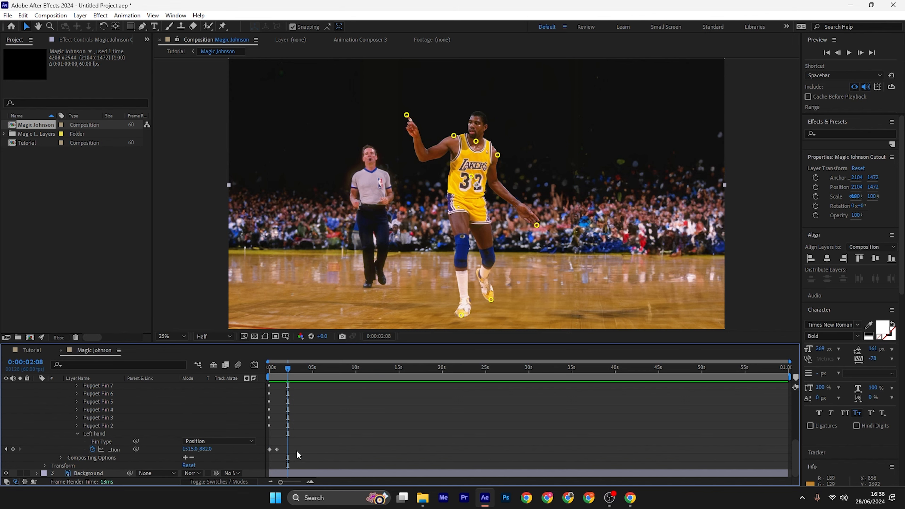
pyautogui.moveTo(296, 450); pyautogui.dragTo(265, 449)
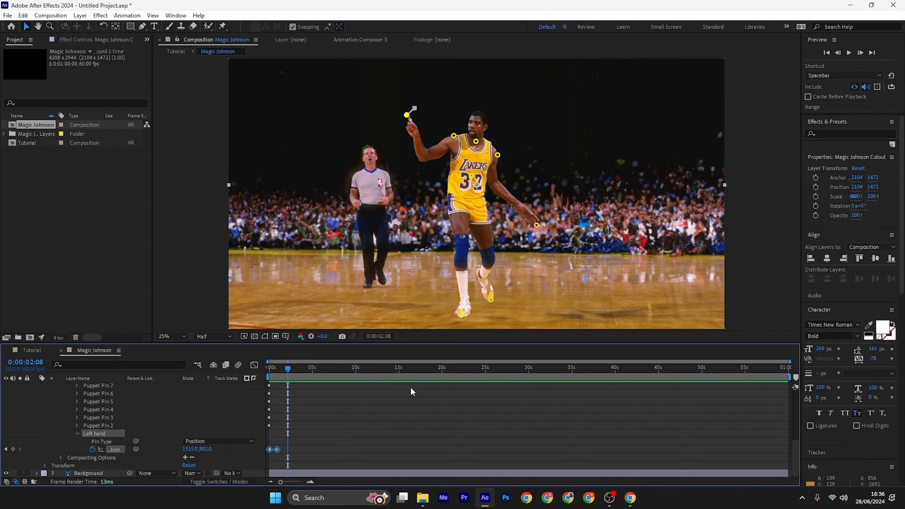
pyautogui.click(309, 434)
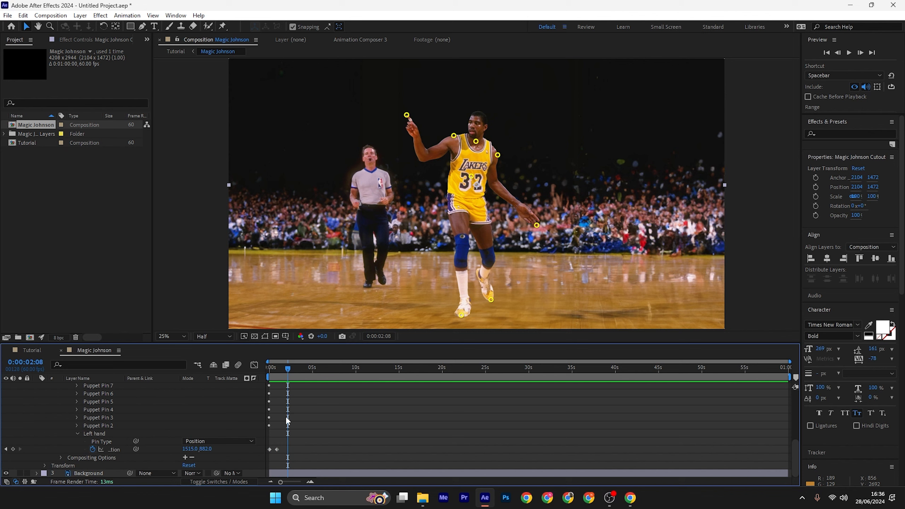
pyautogui.moveTo(280, 440); pyautogui.dragTo(266, 452)
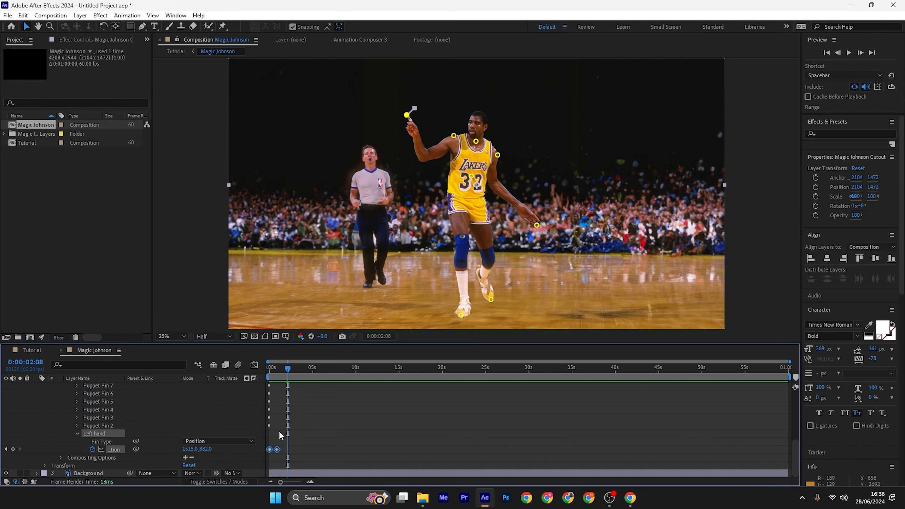
pyautogui.click(295, 384)
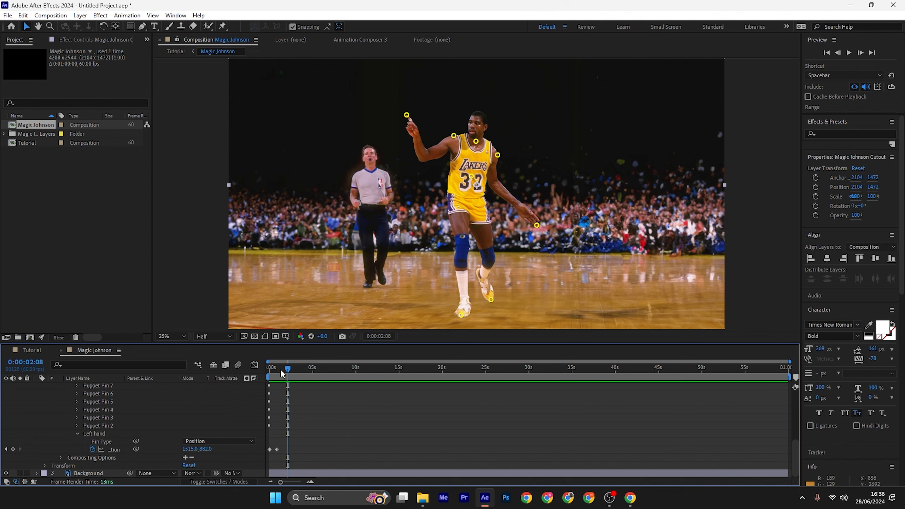
pyautogui.moveTo(280, 369); pyautogui.dragTo(267, 368)
pyautogui.press('space')
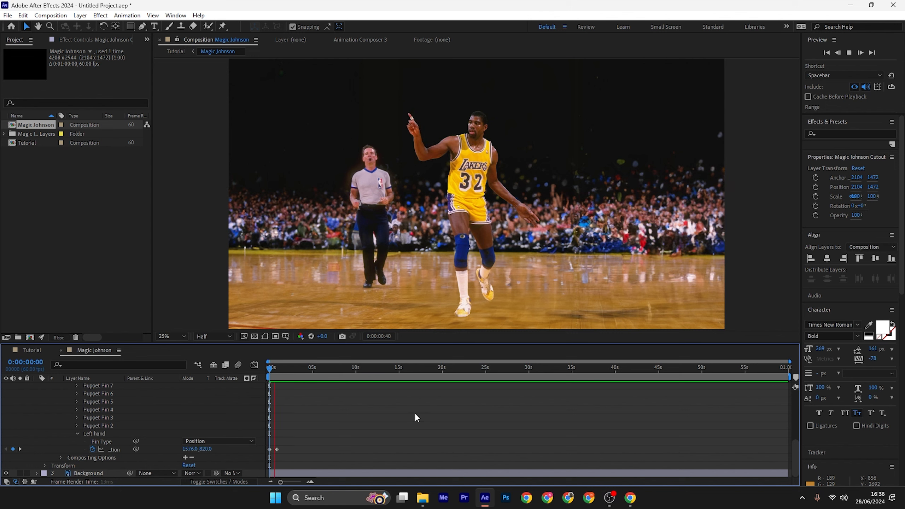
pyautogui.press('space')
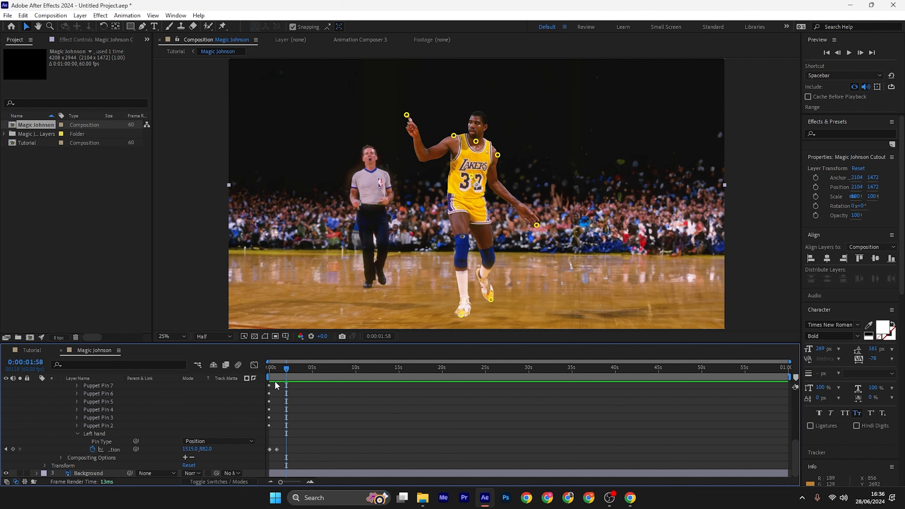
# Ease both Left hand position keyframes and shape their speed graph to peak at the start and taper off gradually
pyautogui.moveTo(300, 442); pyautogui.dragTo(267, 453)
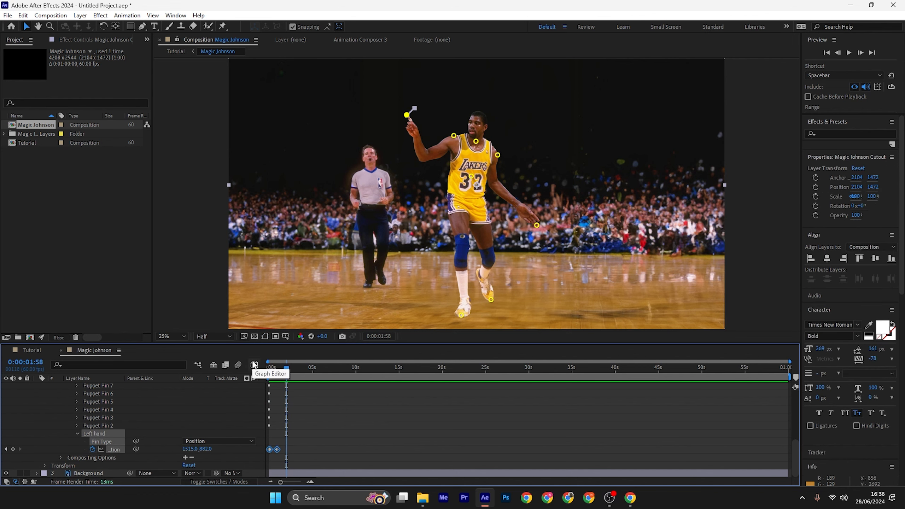
pyautogui.click(254, 364)
pyautogui.click(291, 482)
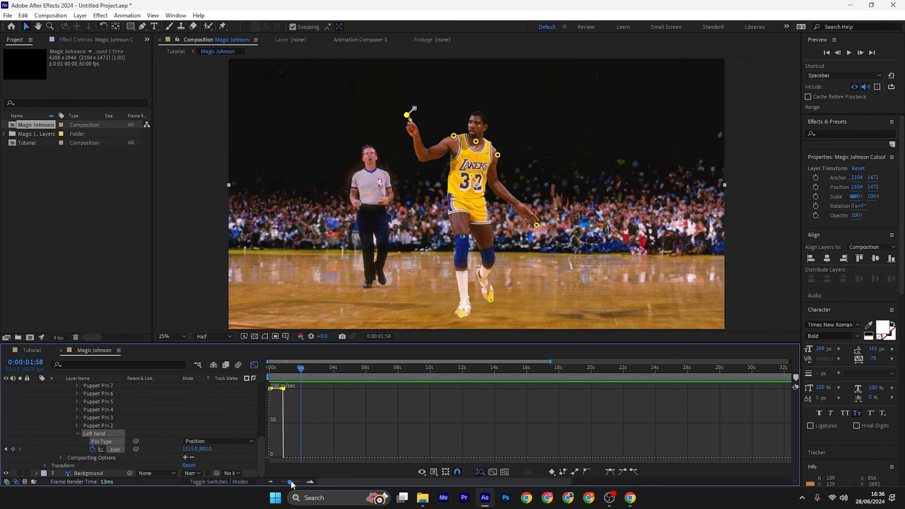
pyautogui.moveTo(290, 481); pyautogui.dragTo(294, 482)
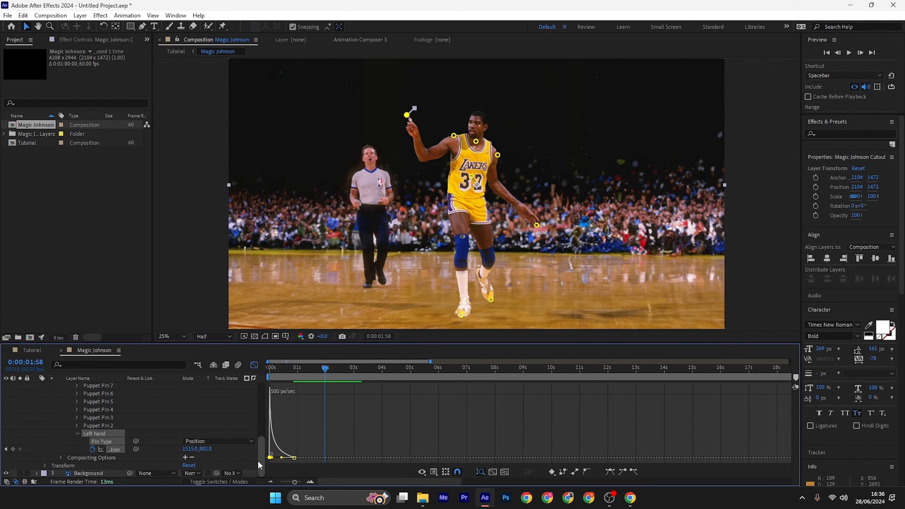
pyautogui.click(253, 364)
# Preview the eased raised-hand movement from the first frame with the pins deselected
pyautogui.press('Home')
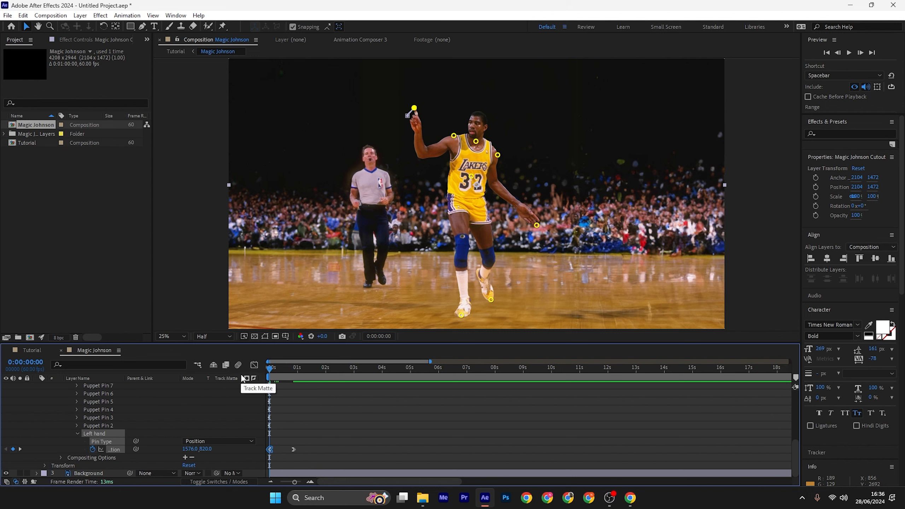
pyautogui.click(426, 412)
pyautogui.press('space')
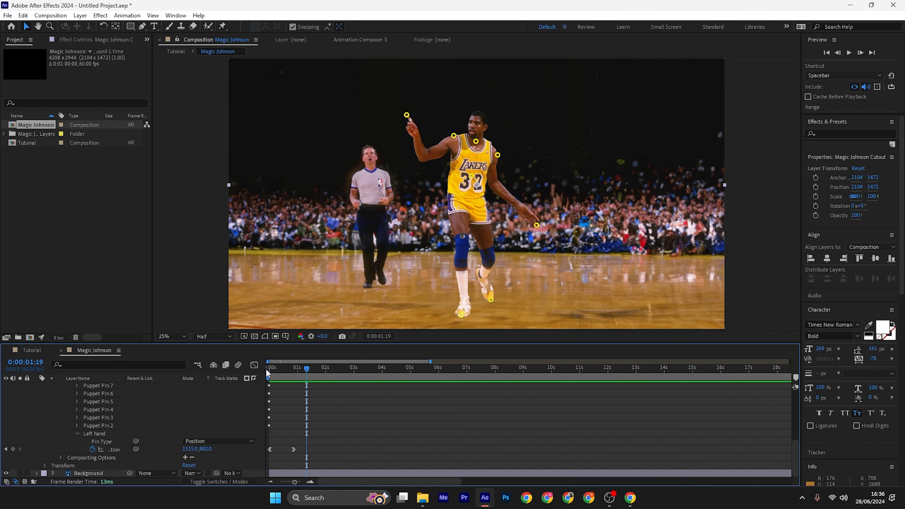
pyautogui.press('space')
pyautogui.click(449, 79)
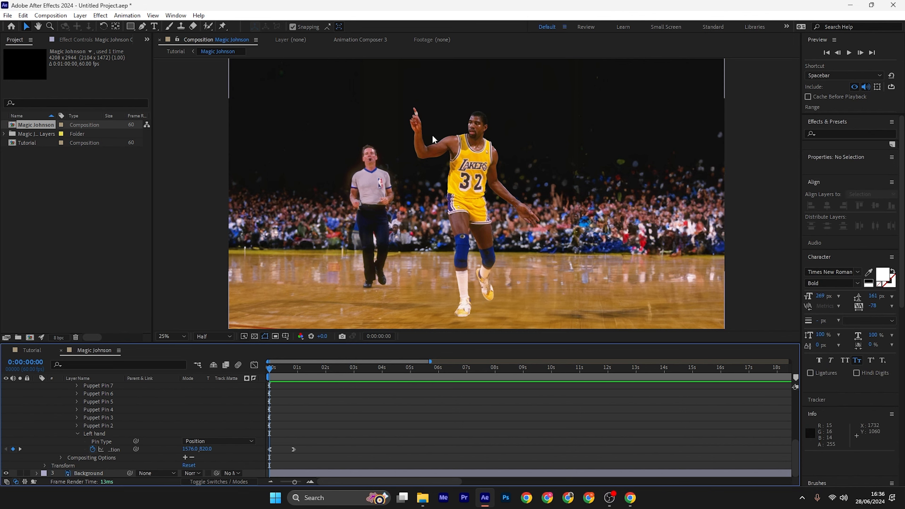
pyautogui.press('space')
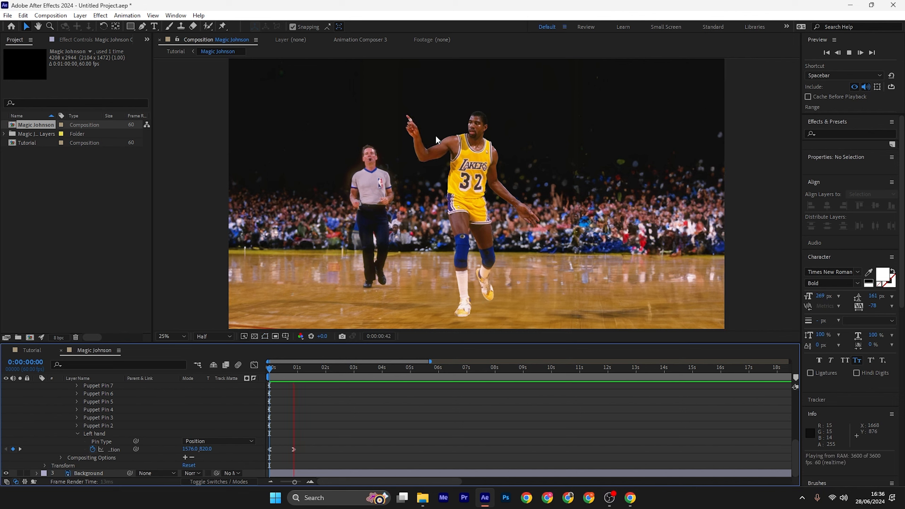
pyautogui.press('space')
# Lengthen the first Left hand keyframe's outgoing ease in the speed graph so the motion accelerates gradually, and preview it
pyautogui.click(94, 433)
pyautogui.click(254, 365)
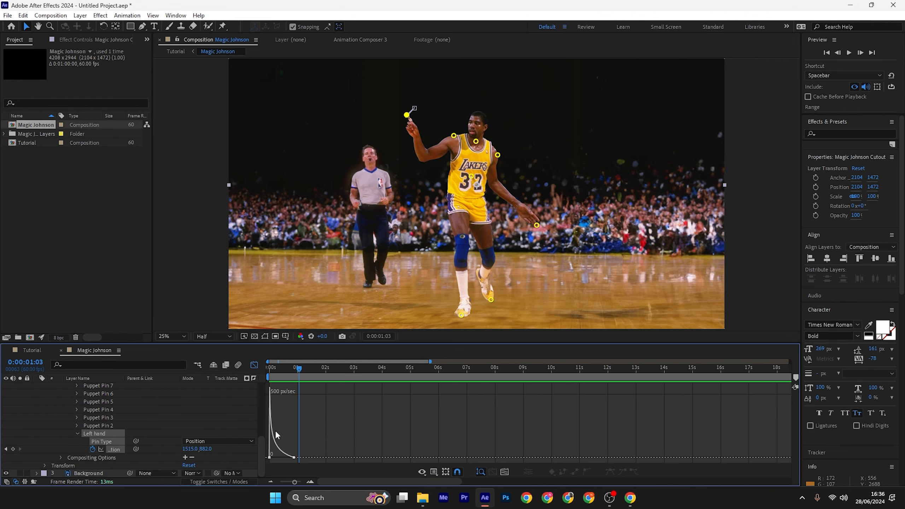
pyautogui.click(275, 457)
pyautogui.moveTo(273, 458); pyautogui.dragTo(280, 458)
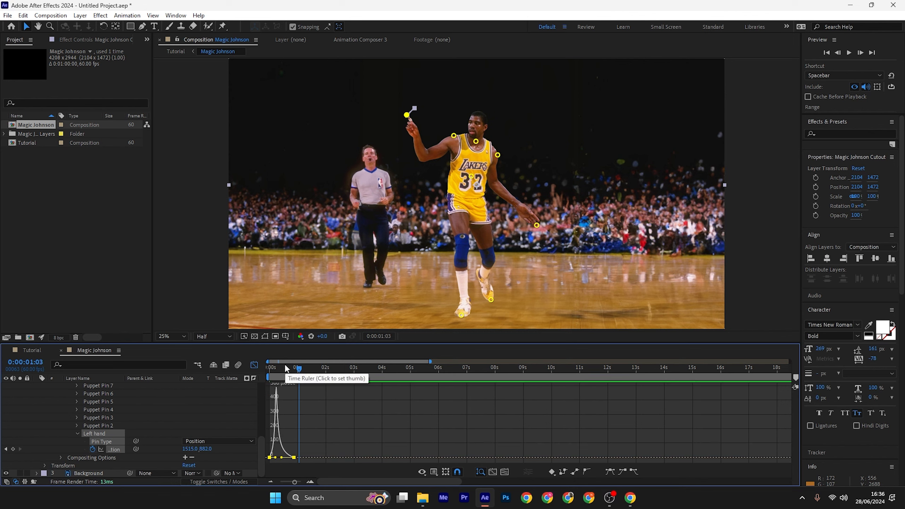
pyautogui.moveTo(276, 368); pyautogui.dragTo(243, 371)
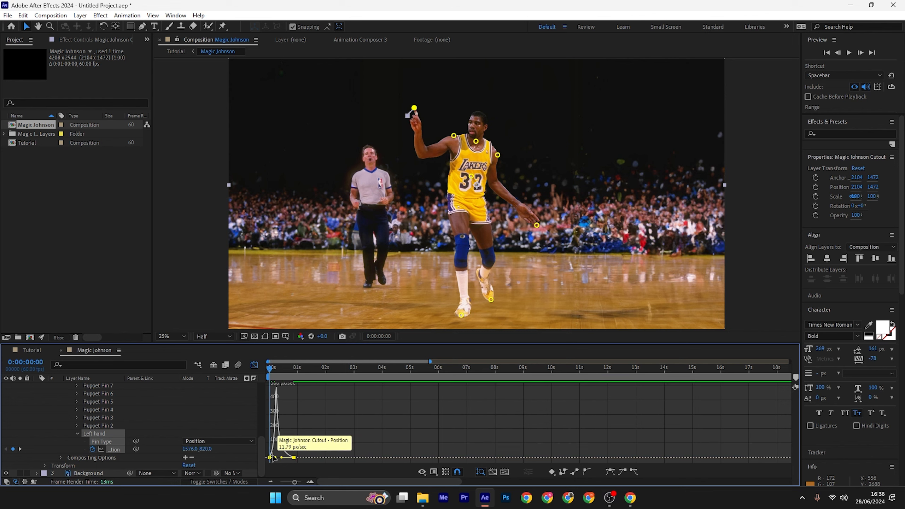
pyautogui.moveTo(292, 483); pyautogui.dragTo(298, 483)
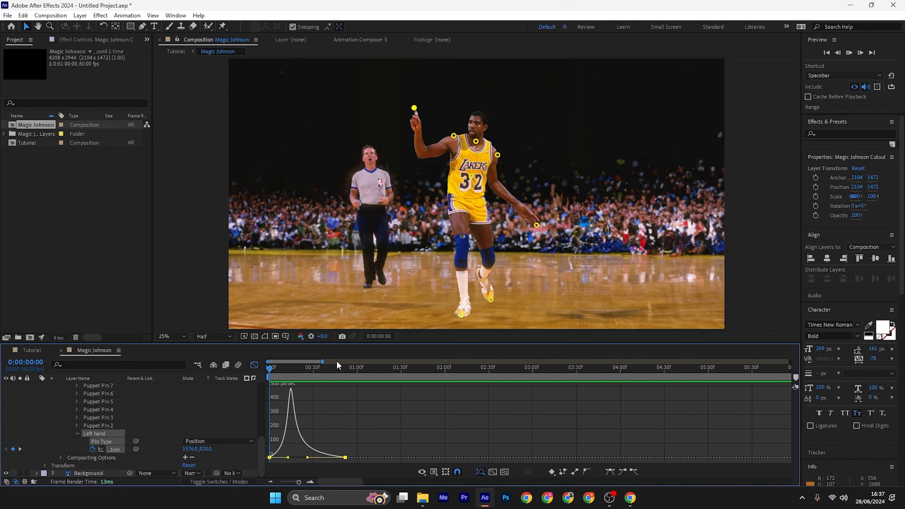
pyautogui.press('space')
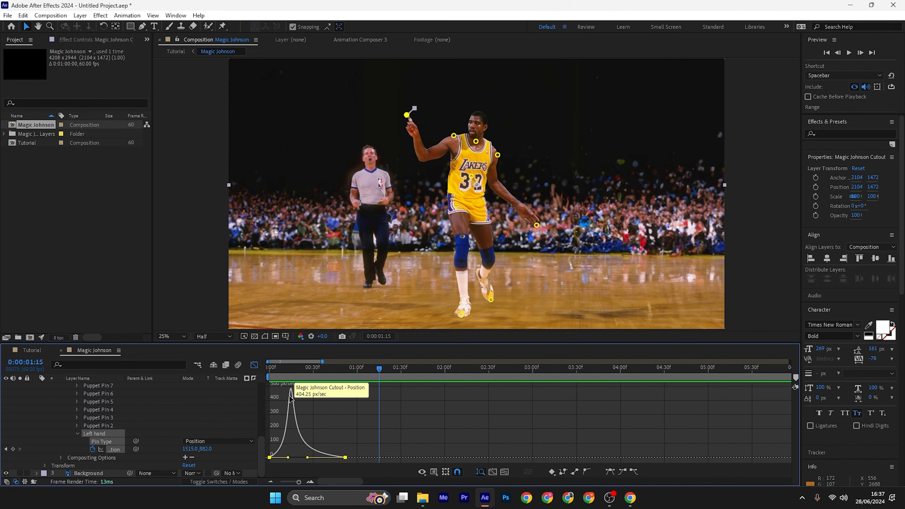
# Shorten the second Left hand keyframe's incoming ease to form an even bell-shaped speed curve, and preview the motion
pyautogui.moveTo(308, 458); pyautogui.dragTo(326, 458)
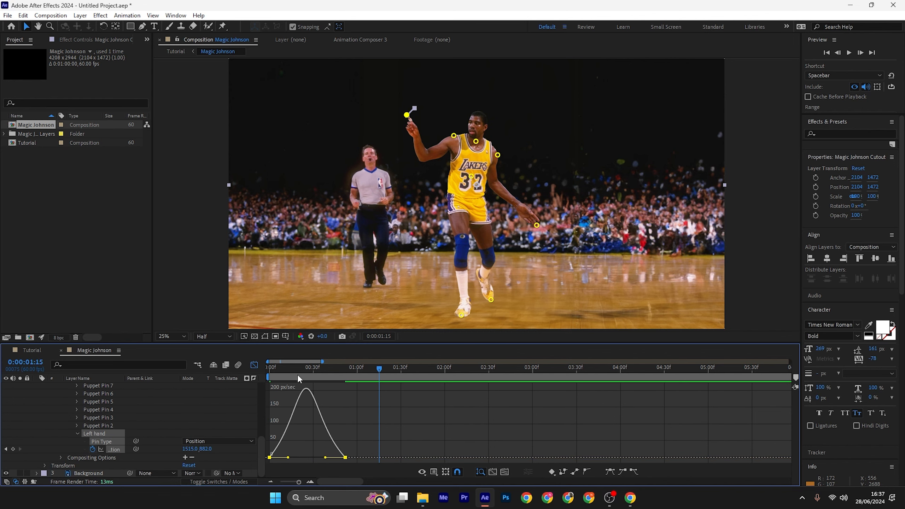
pyautogui.press('Home')
pyautogui.press('space')
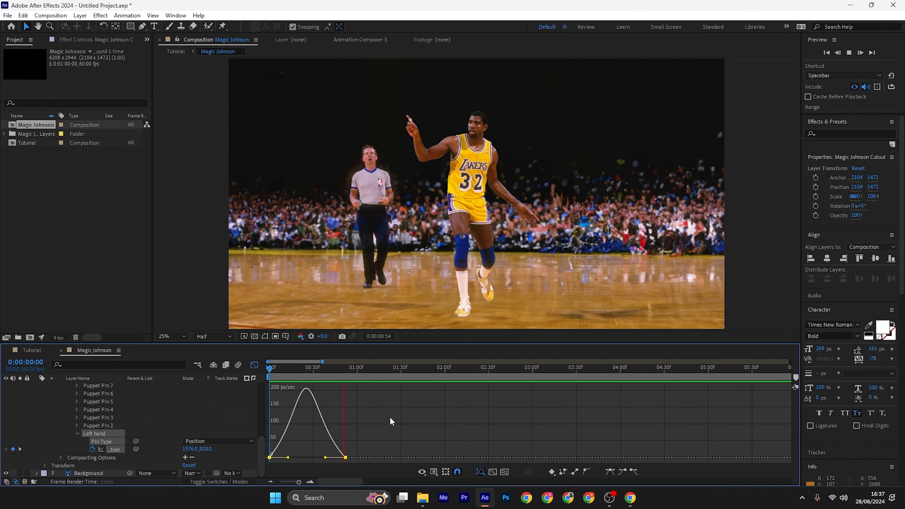
# Copy the two eased Left hand position keyframes and paste them at 0:00:01:35 to repeat the movement
pyautogui.press('space')
pyautogui.click(255, 368)
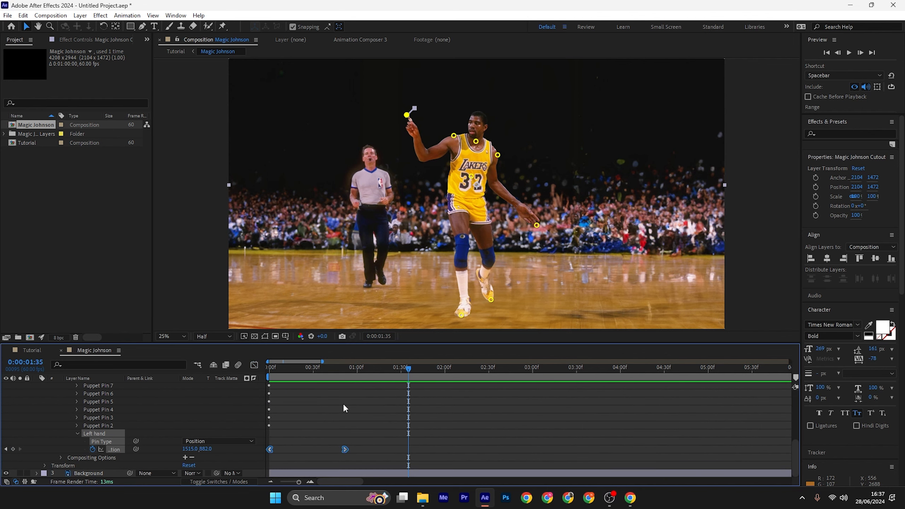
pyautogui.click(337, 446)
pyautogui.scroll(-5, 349, 403)
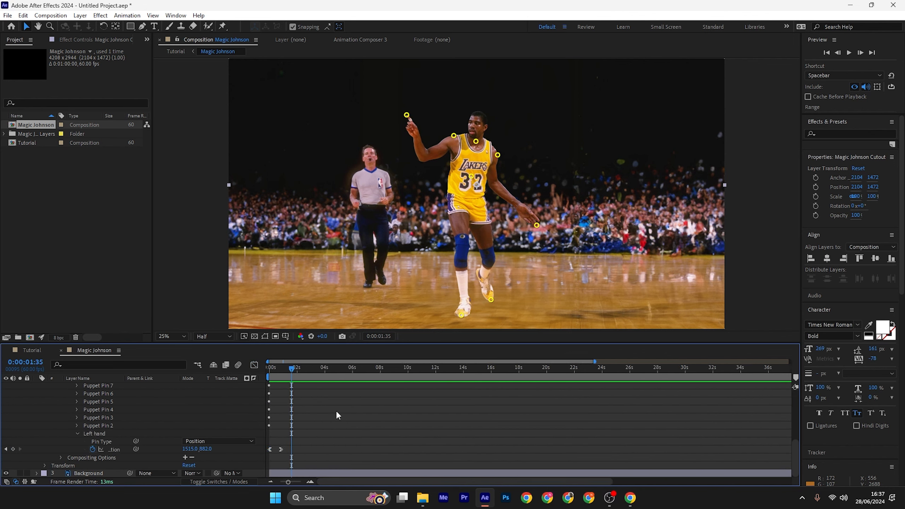
pyautogui.click(296, 448)
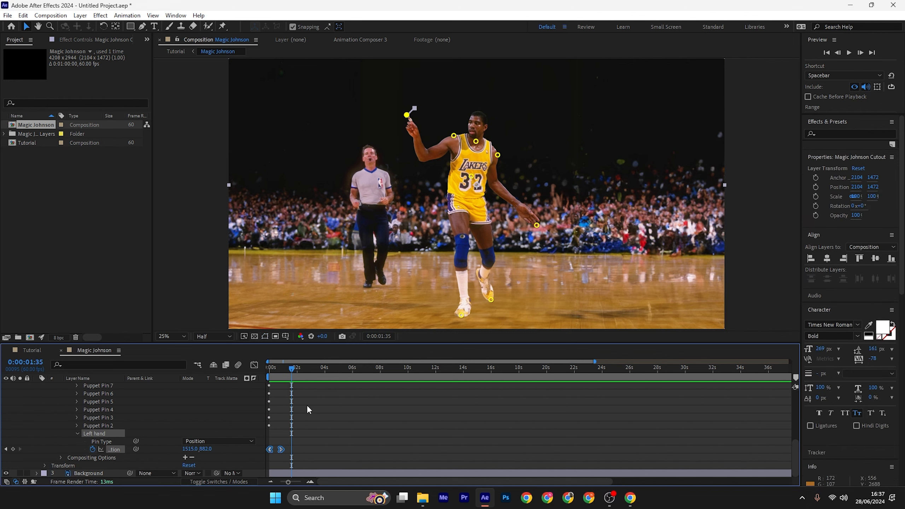
pyautogui.hotkey('ctrl', 'c')
pyautogui.hotkey('ctrl', 'v')
# Examine the repeated Left hand keyframes in the speed graph and preview the motion between the original and pasted pairs
pyautogui.click(321, 368)
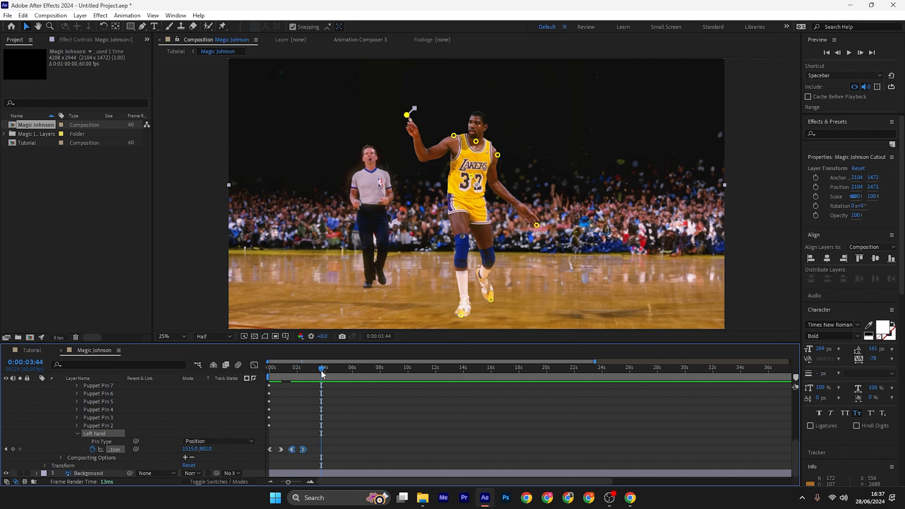
pyautogui.moveTo(343, 450); pyautogui.dragTo(271, 451)
pyautogui.moveTo(269, 368); pyautogui.dragTo(313, 374)
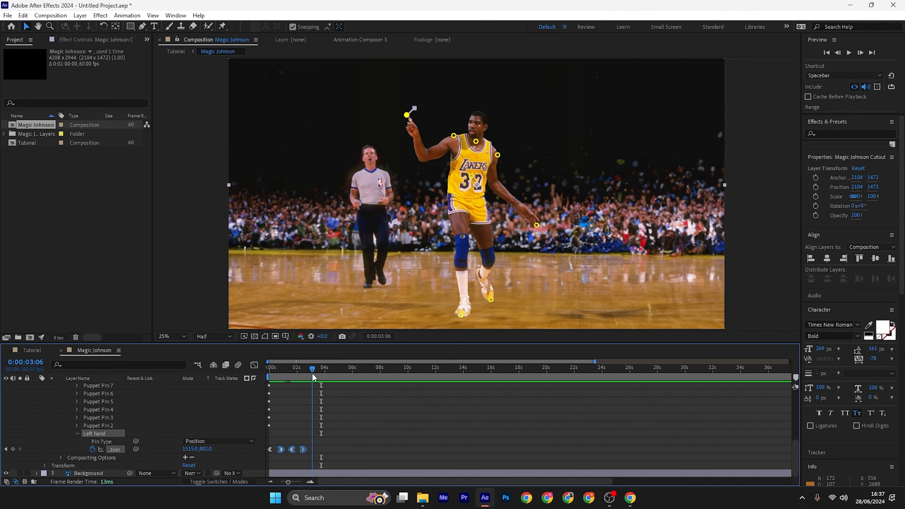
pyautogui.click(257, 370)
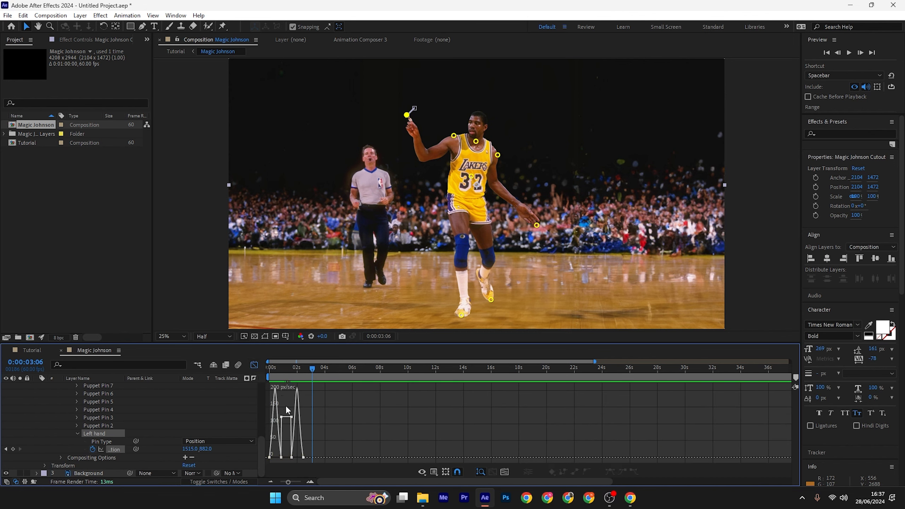
pyautogui.click(273, 370)
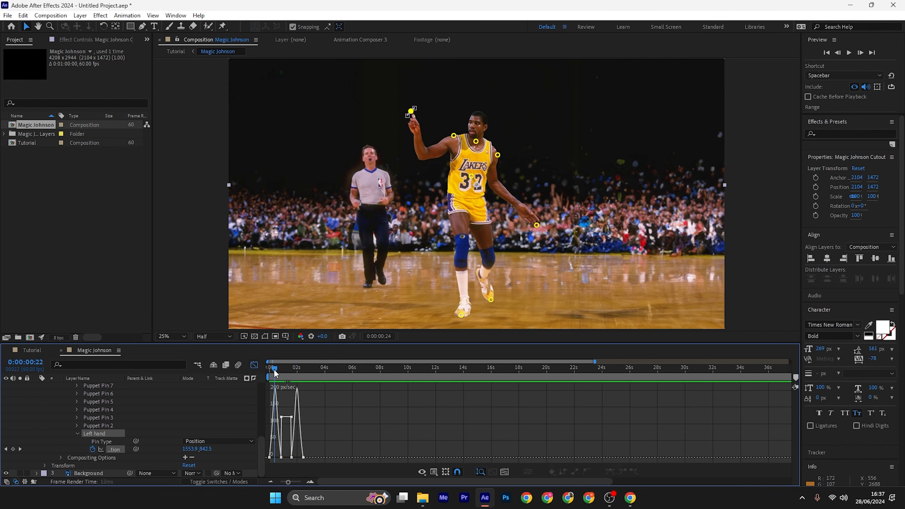
pyautogui.click(282, 417)
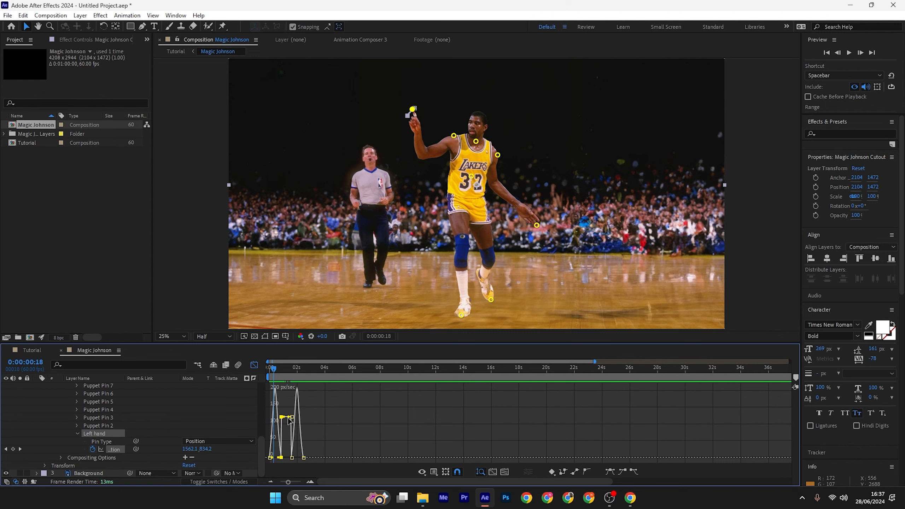
pyautogui.press('space')
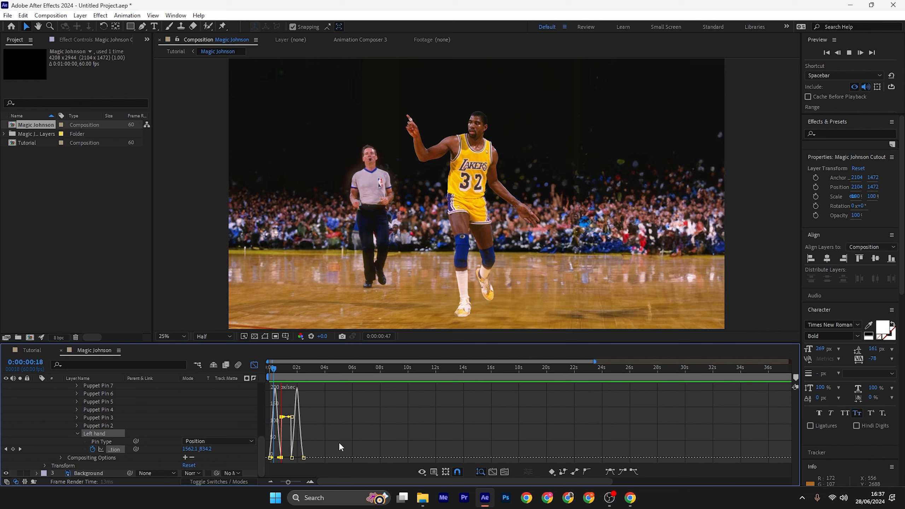
pyautogui.press('space')
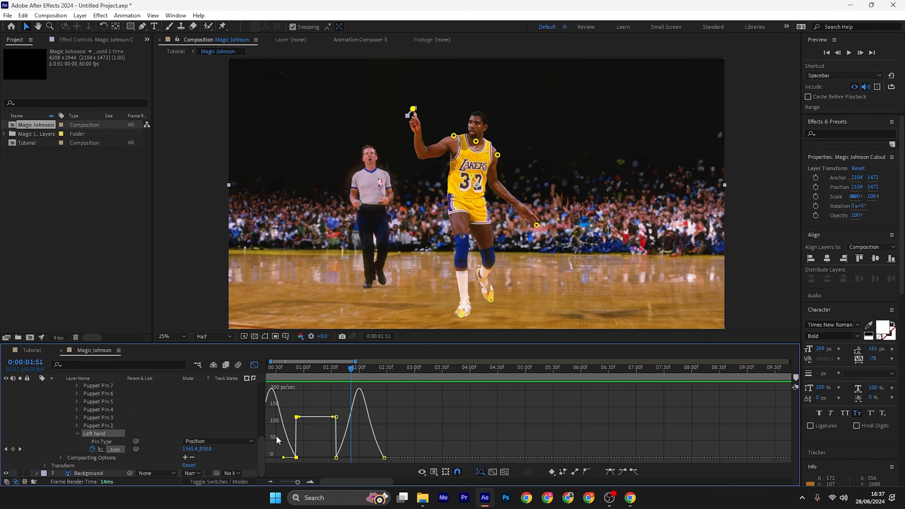
pyautogui.scroll(5, 276, 435)
pyautogui.click(301, 422)
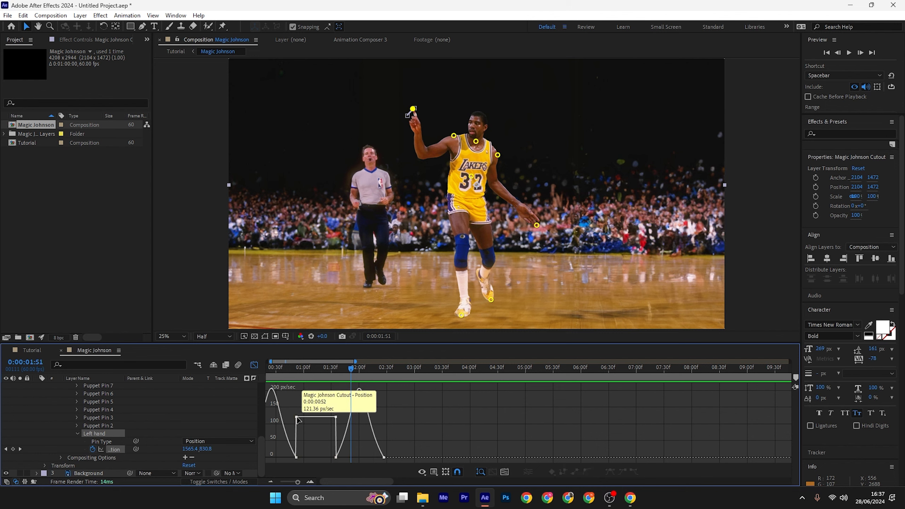
pyautogui.click(298, 418)
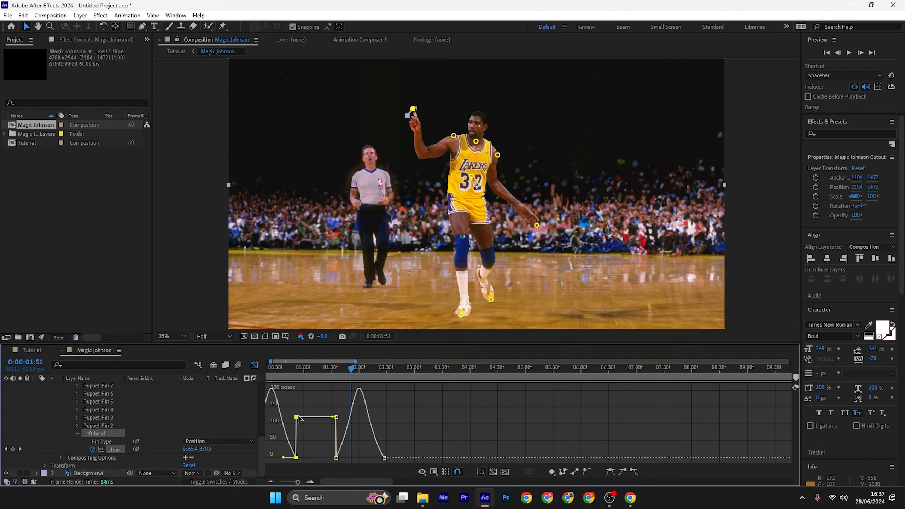
pyautogui.click(306, 417)
pyautogui.moveTo(300, 422); pyautogui.dragTo(326, 455)
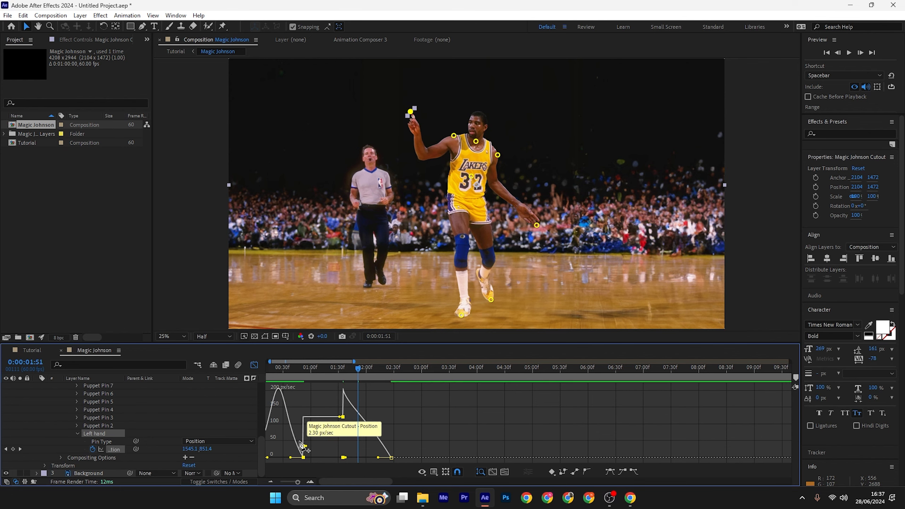
pyautogui.hotkey('ctrl', 'z')
pyautogui.click(291, 406)
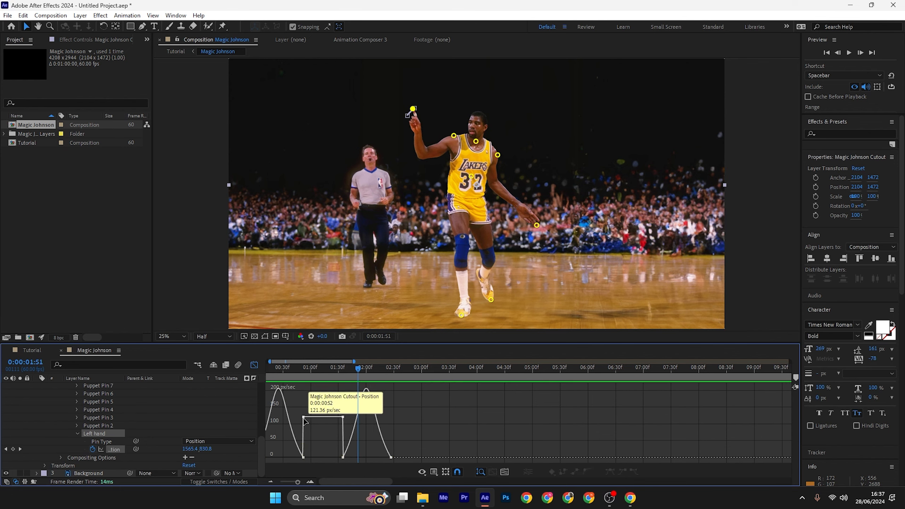
# Ease the linear section between the second and third Left hand keyframes into a bell-shaped speed curve, and preview the motion
pyautogui.moveTo(303, 418); pyautogui.dragTo(315, 461)
pyautogui.moveTo(339, 418); pyautogui.dragTo(311, 462)
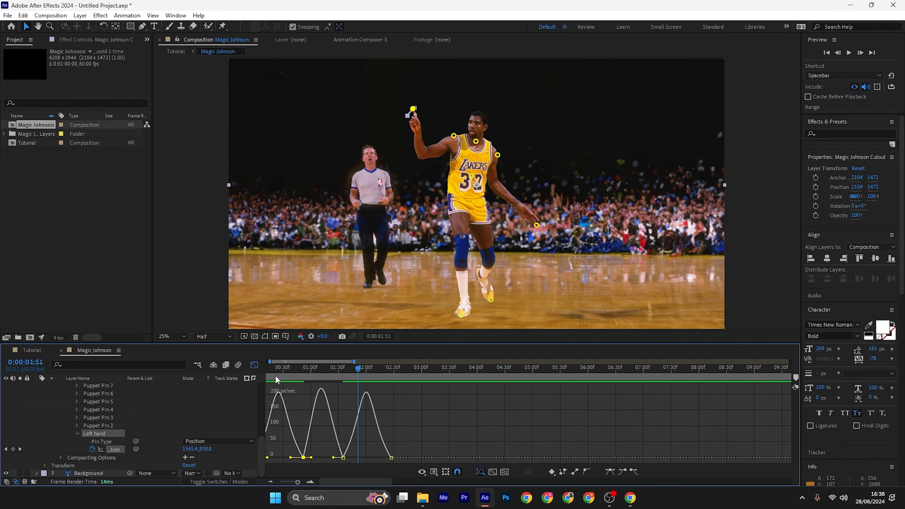
pyautogui.scroll(-3, 275, 375)
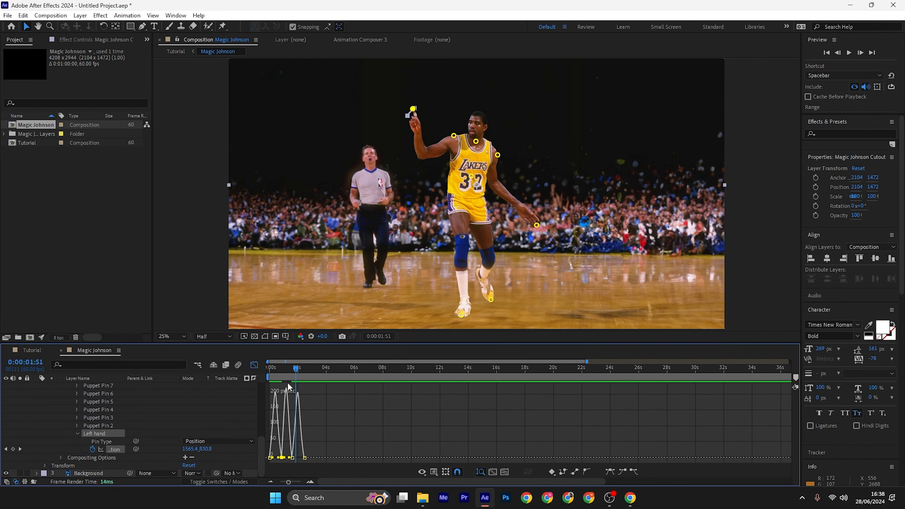
pyautogui.press('space')
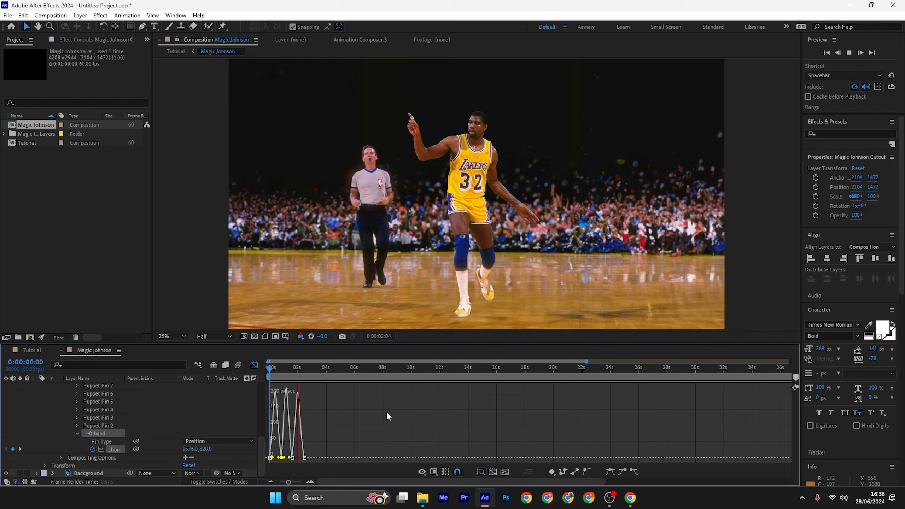
pyautogui.press('space')
# Shift the last two Left hand keyframes forward in time to just past 0:00:02:21, and preview the slower return movement
pyautogui.click(254, 365)
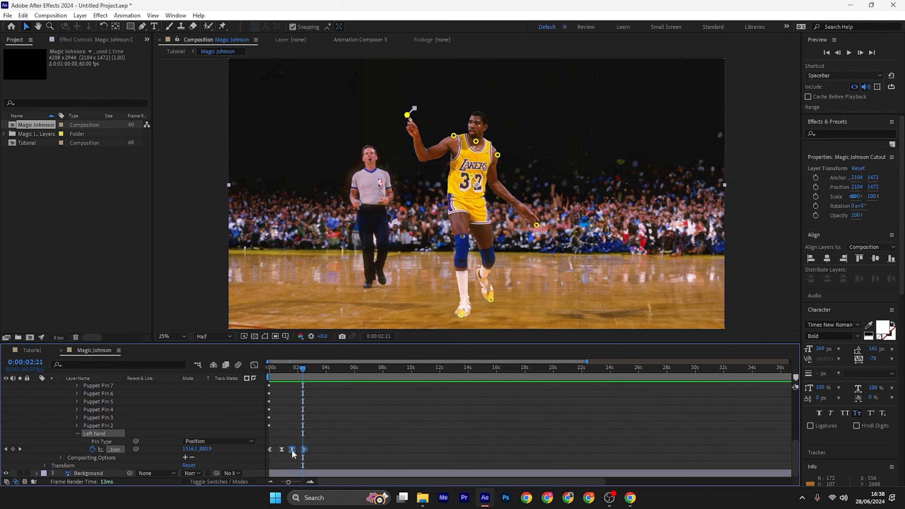
pyautogui.moveTo(291, 450); pyautogui.dragTo(307, 449)
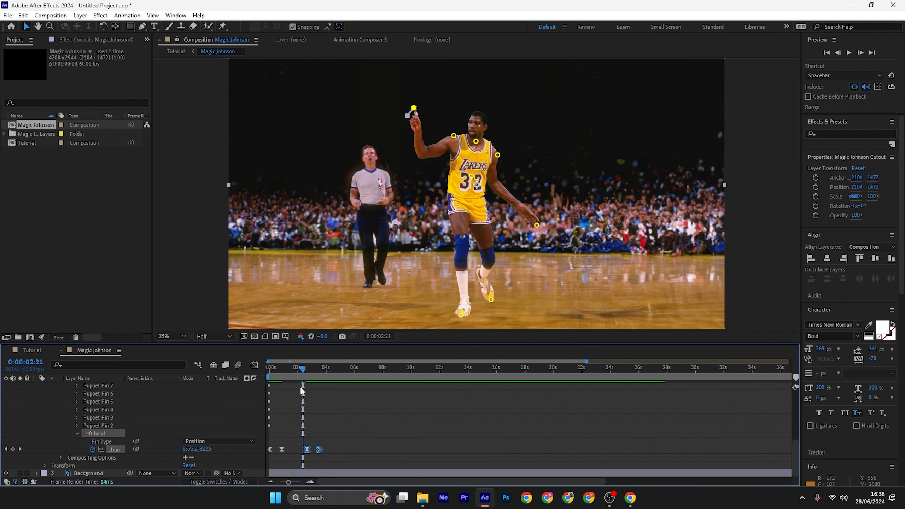
pyautogui.click(269, 368)
pyautogui.press('space')
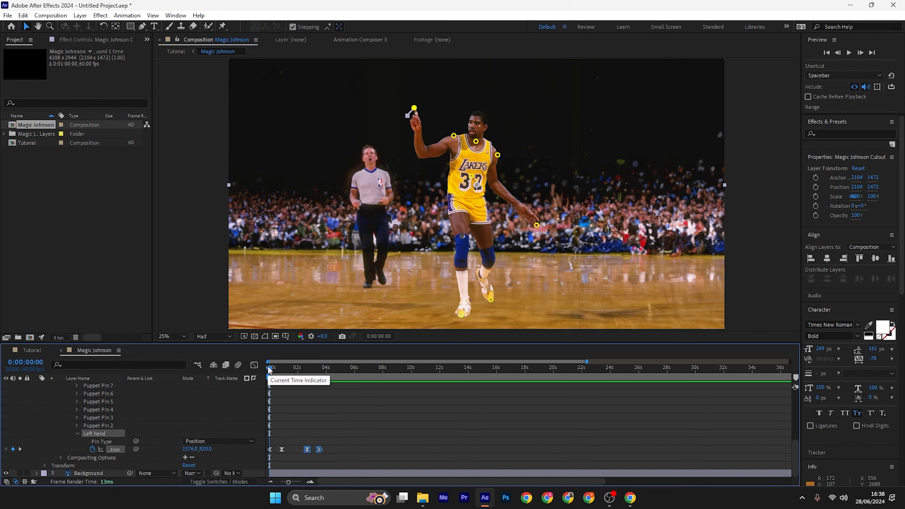
pyautogui.press('space')
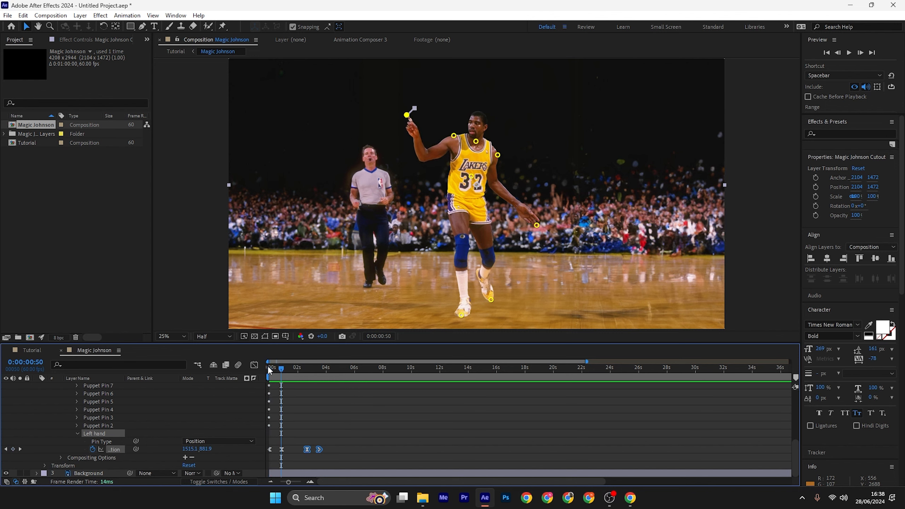
pyautogui.press('space')
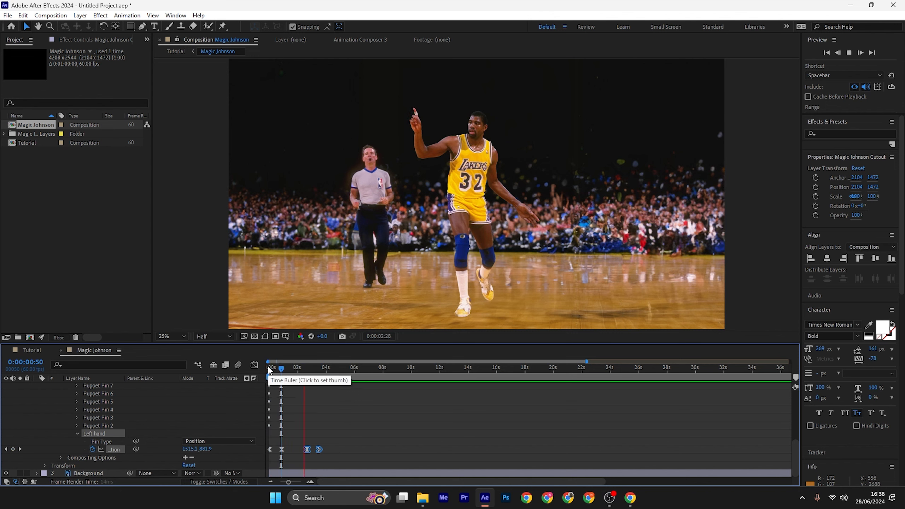
pyautogui.press('space')
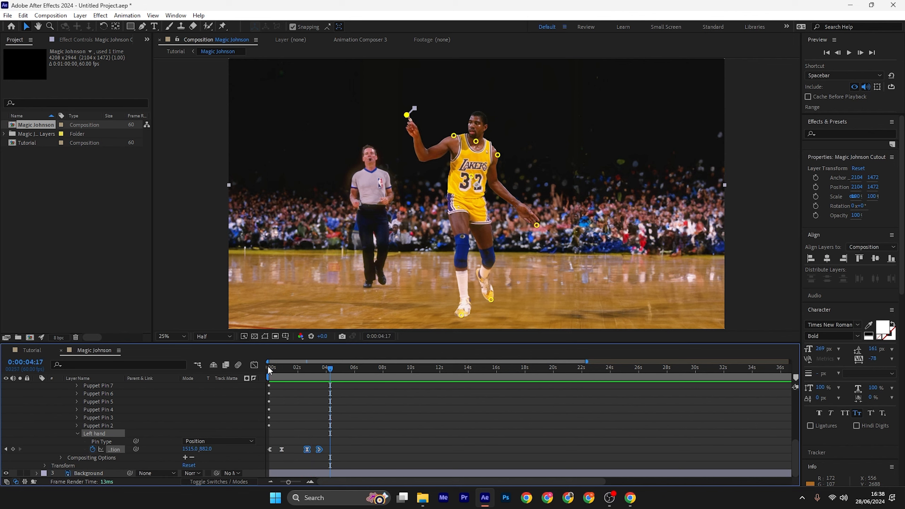
# Move the last two Left hand keyframes slightly earlier in time, and preview the motion from the first frame
pyautogui.click(321, 450)
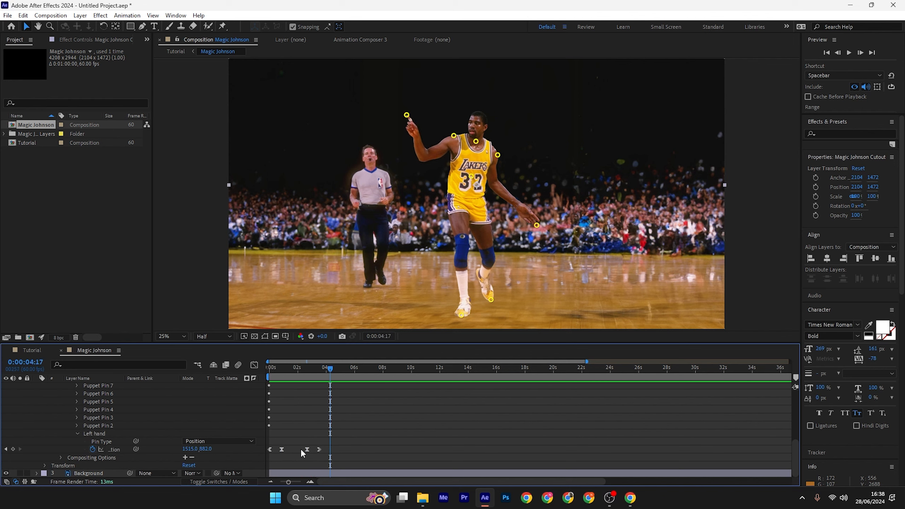
pyautogui.moveTo(349, 449); pyautogui.dragTo(303, 448)
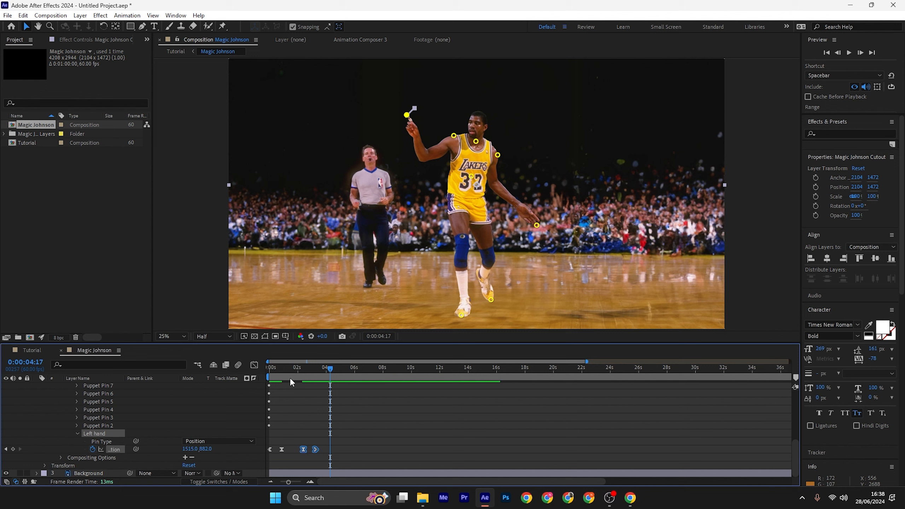
pyautogui.moveTo(280, 367); pyautogui.dragTo(263, 371)
pyautogui.press('space')
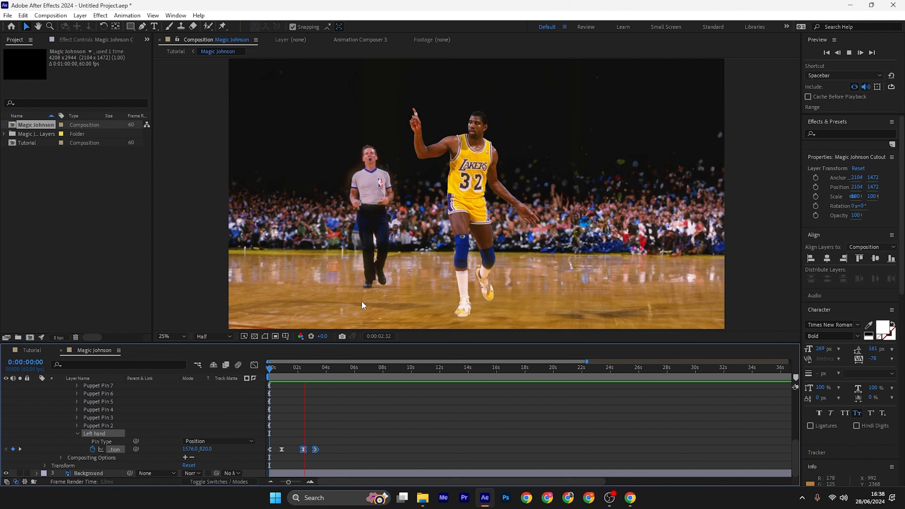
pyautogui.press('space')
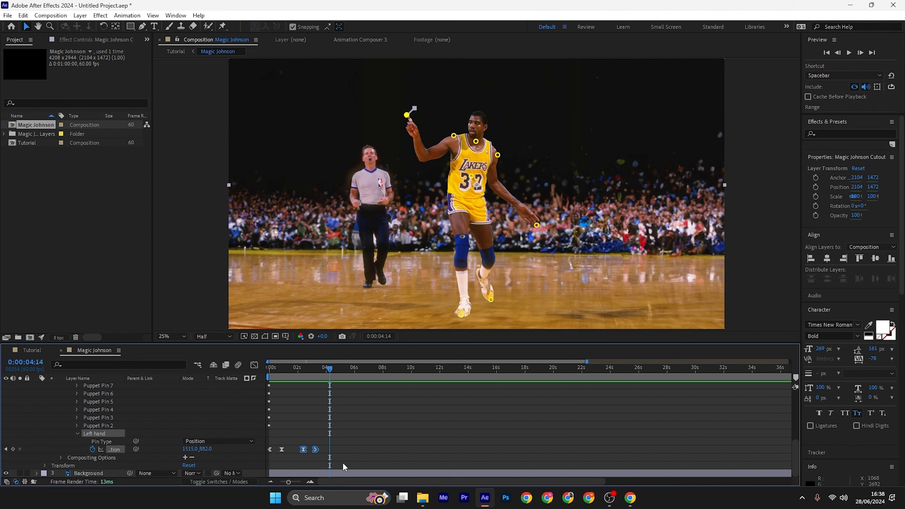
# Copy all four Left hand position keyframes and paste them at about 0:00:05:05
pyautogui.moveTo(322, 458); pyautogui.dragTo(267, 446)
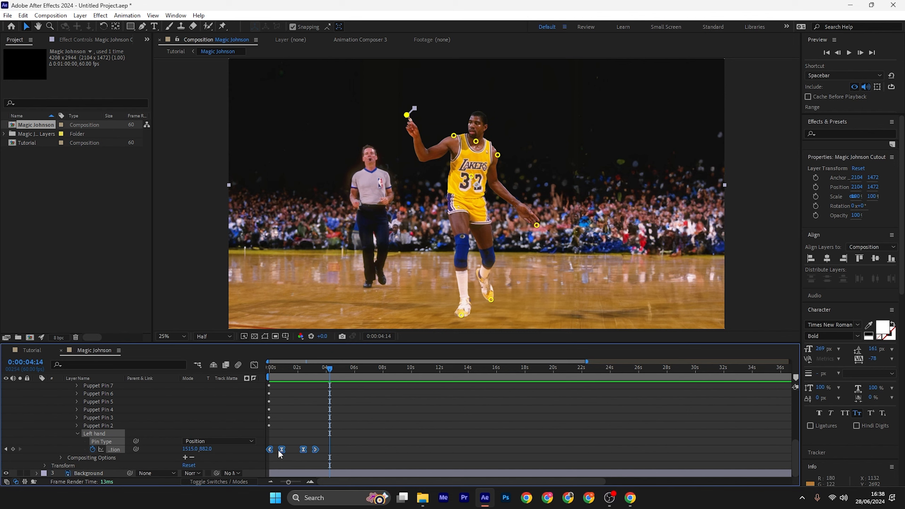
pyautogui.click(371, 442)
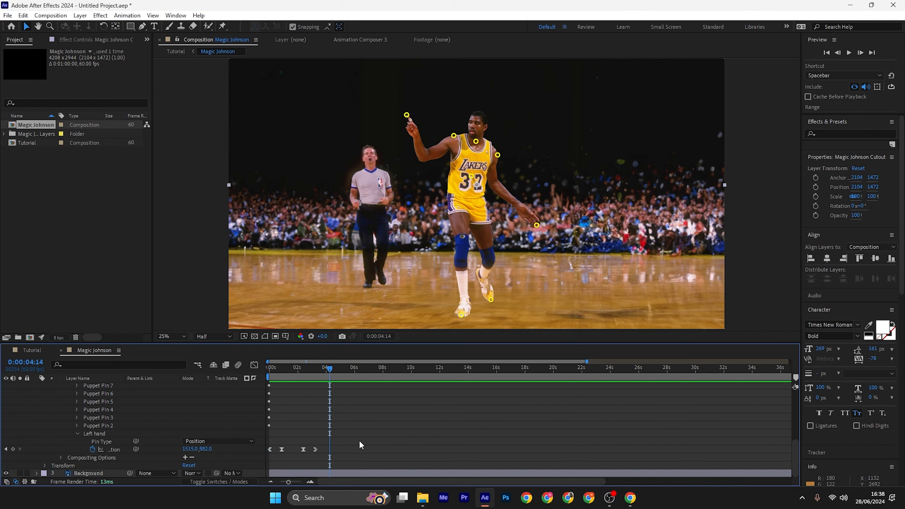
pyautogui.moveTo(379, 438); pyautogui.dragTo(263, 450)
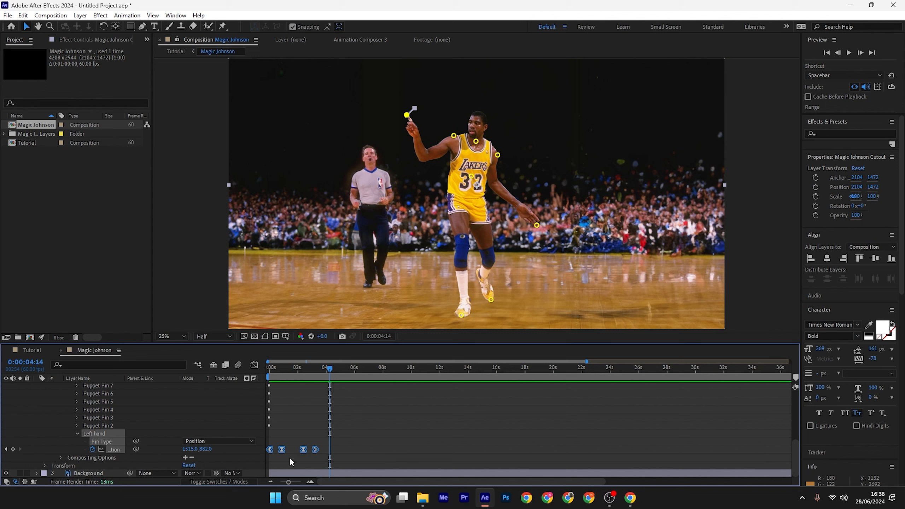
pyautogui.moveTo(324, 371); pyautogui.dragTo(342, 371)
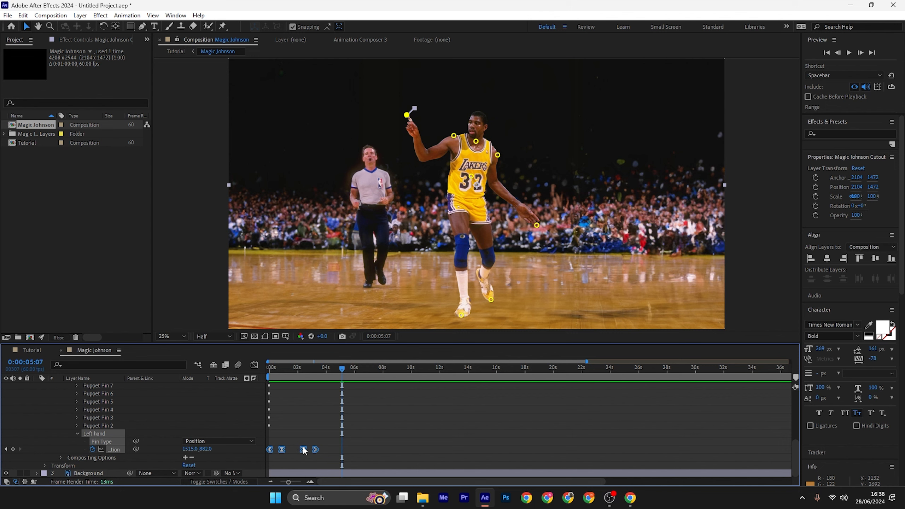
pyautogui.moveTo(336, 370); pyautogui.dragTo(341, 370)
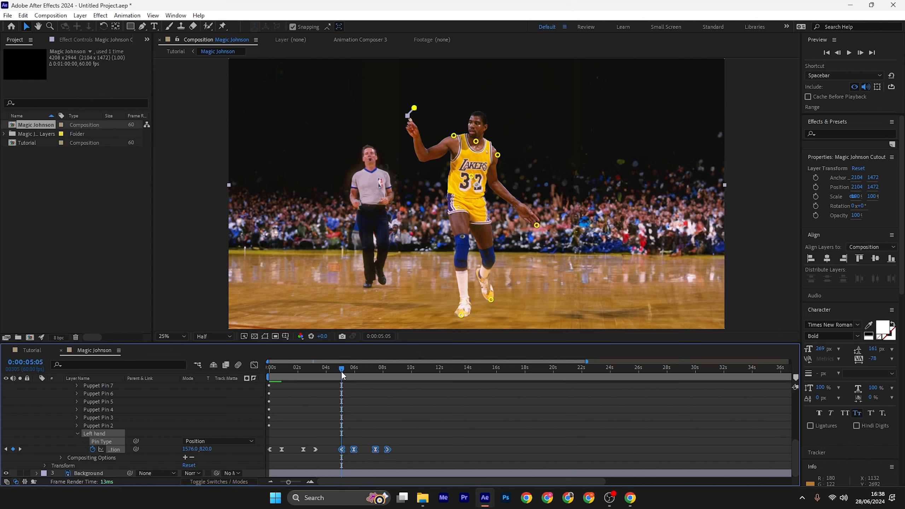
pyautogui.hotkey('ctrl', 'v')
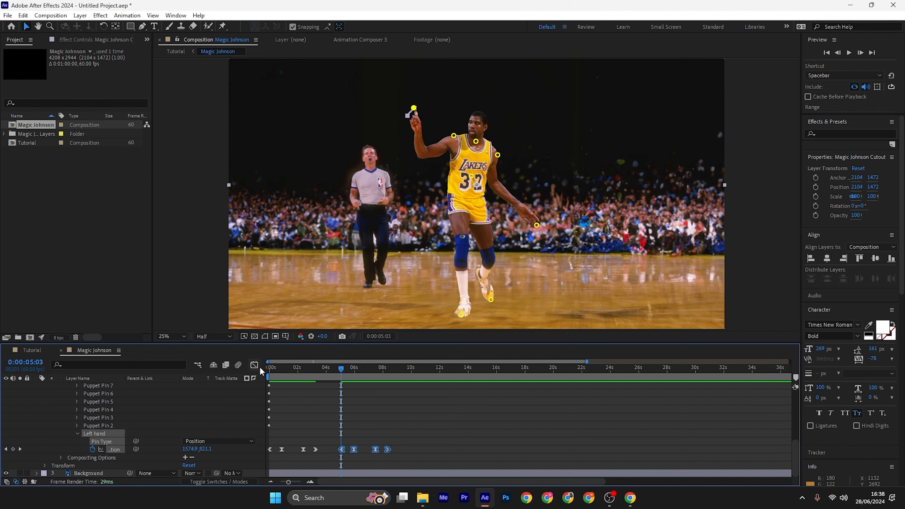
# Ease the flat linear section between the original and pasted Left hand keyframes in the Graph Editor, and preview from the first frame
pyautogui.click(257, 366)
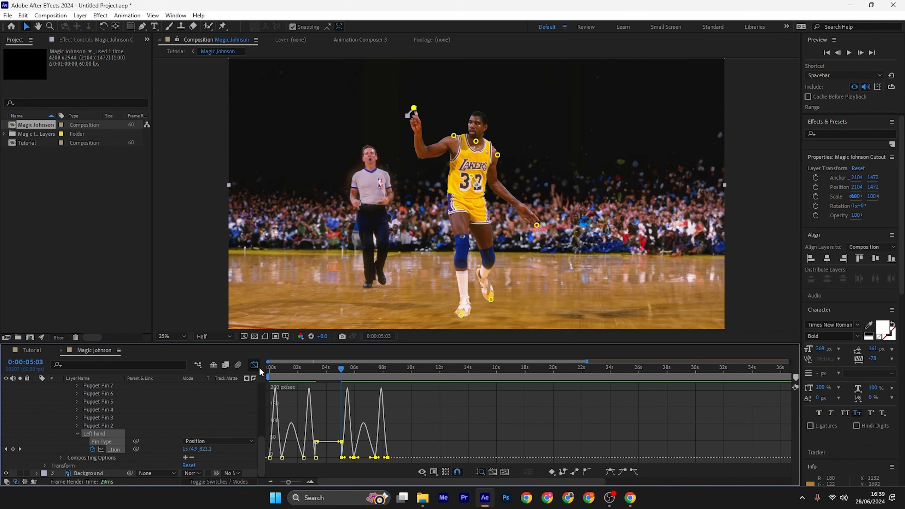
pyautogui.click(318, 444)
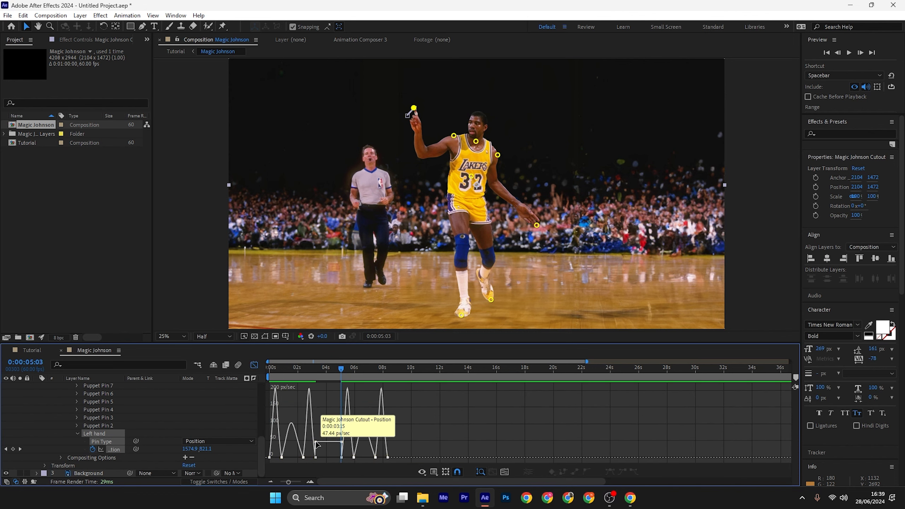
pyautogui.click(316, 442)
pyautogui.moveTo(320, 441)
pyautogui.mouseDown()
pyautogui.moveTo(322, 457)
pyautogui.moveTo(332, 454)
pyautogui.mouseUp()
pyautogui.click(254, 365)
pyautogui.moveTo(307, 367); pyautogui.dragTo(268, 384)
pyautogui.press('space')
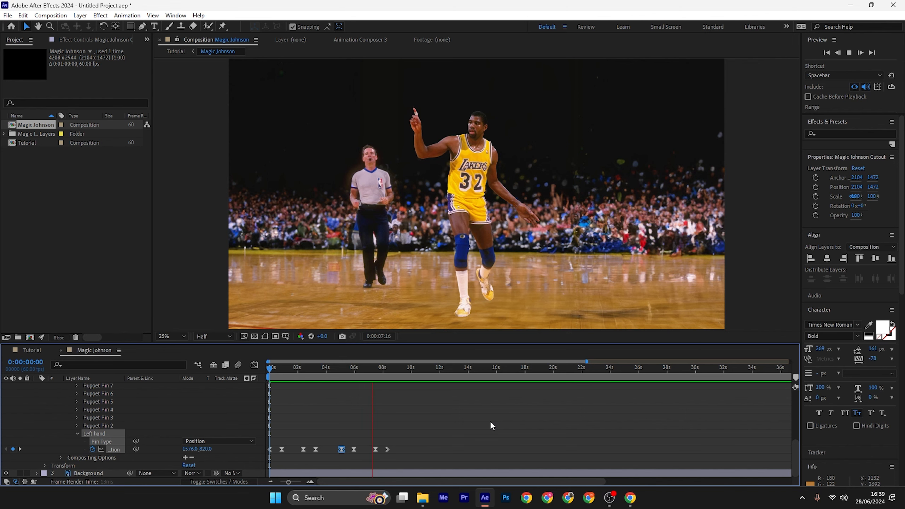
pyautogui.press('space')
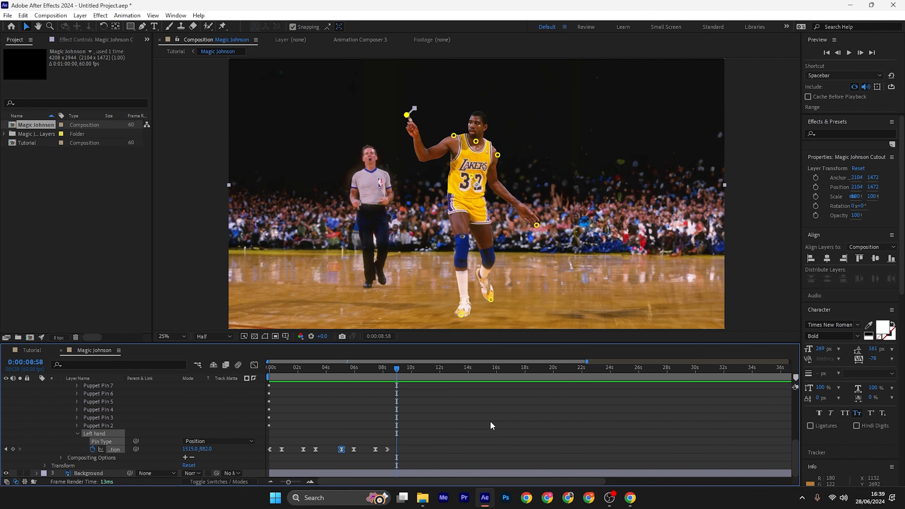
# Preview the repeated Left hand motion at 50% magnification from 0:00:00:40, and fit the whole composition in the viewer
pyautogui.scroll(2, 398, 137)
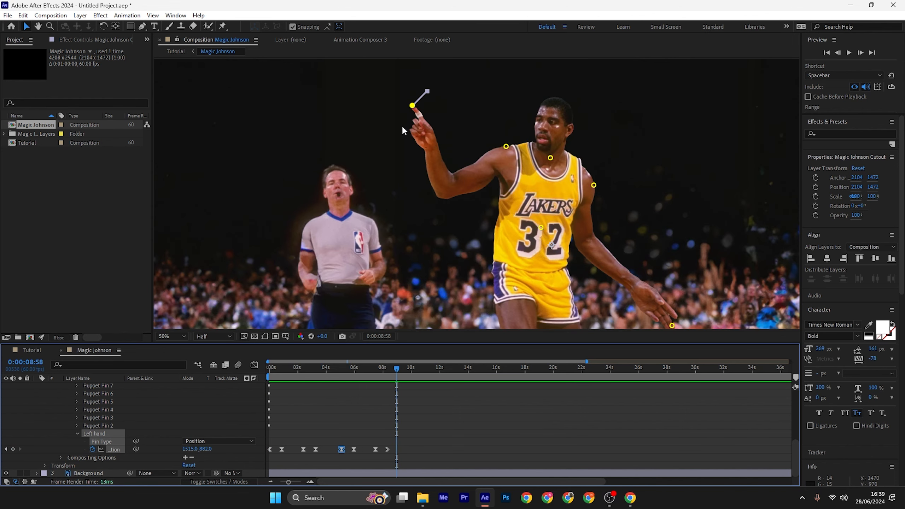
pyautogui.click(279, 366)
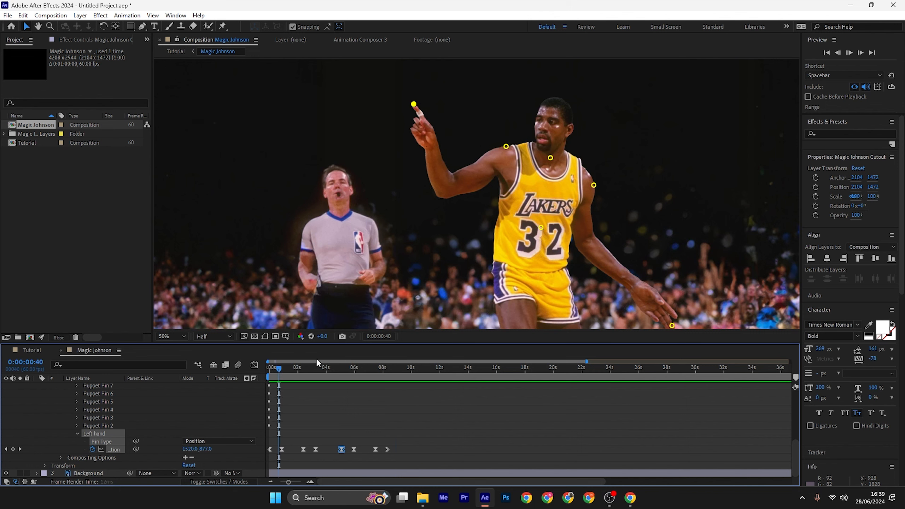
pyautogui.press('space')
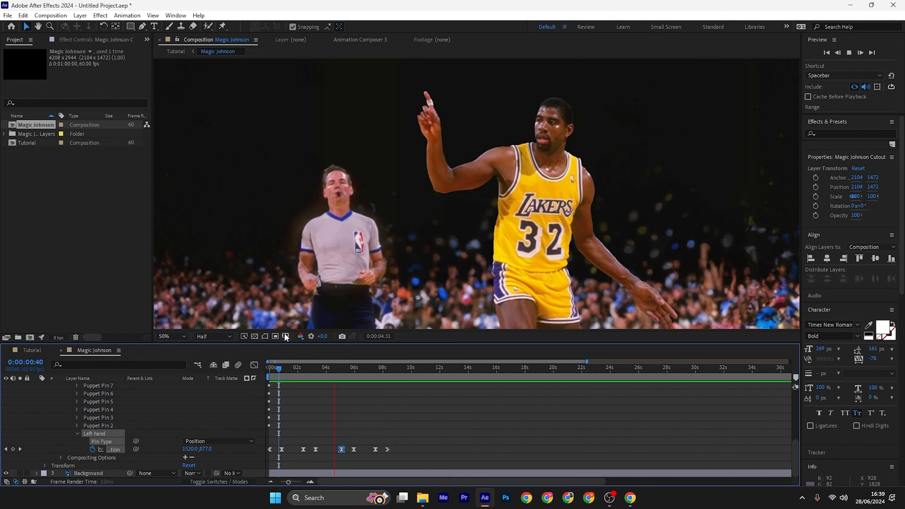
pyautogui.press('space')
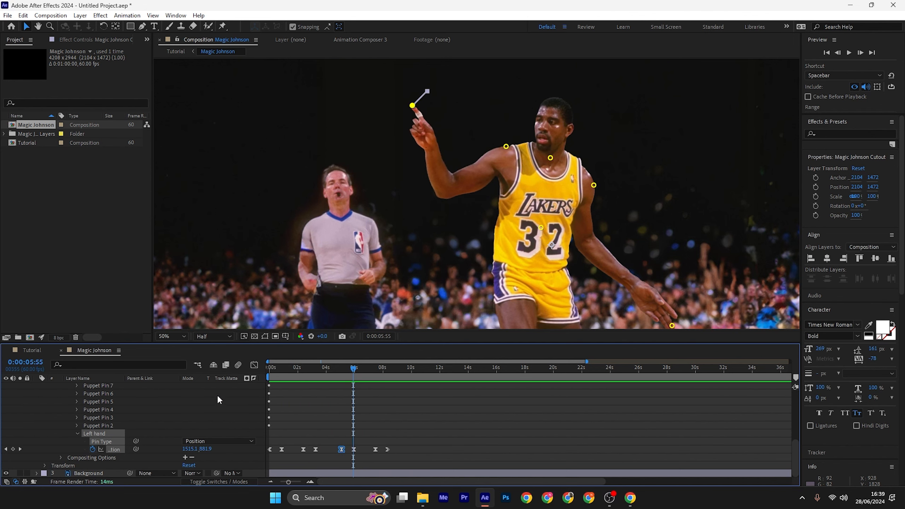
pyautogui.scroll(1, 195, 408)
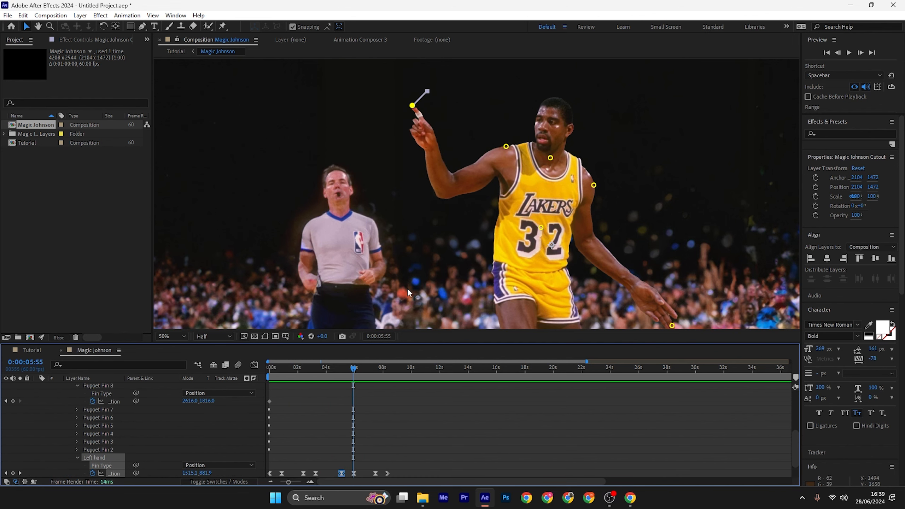
pyautogui.scroll(-1, 407, 288)
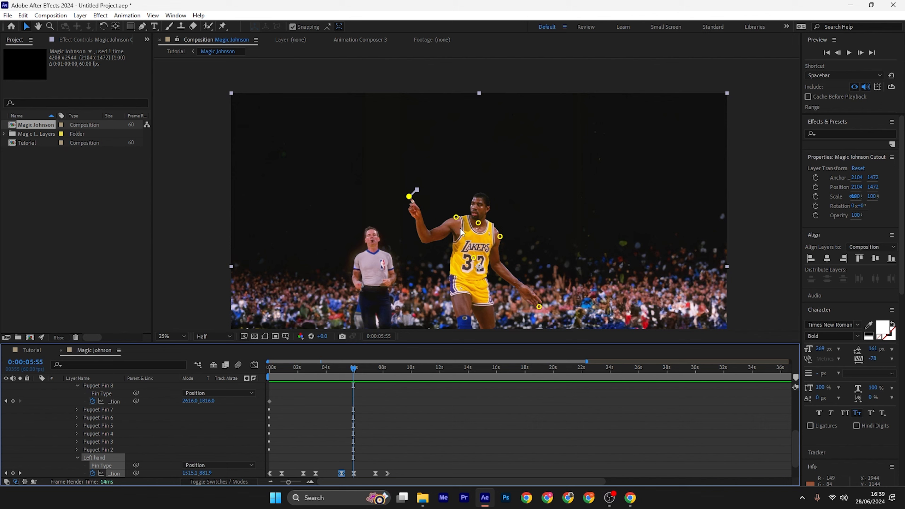
pyautogui.click(160, 336)
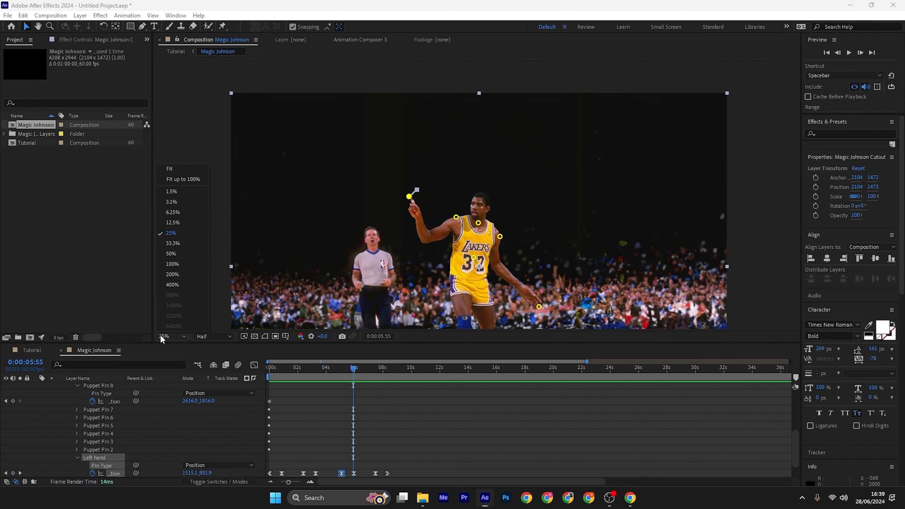
pyautogui.click(181, 169)
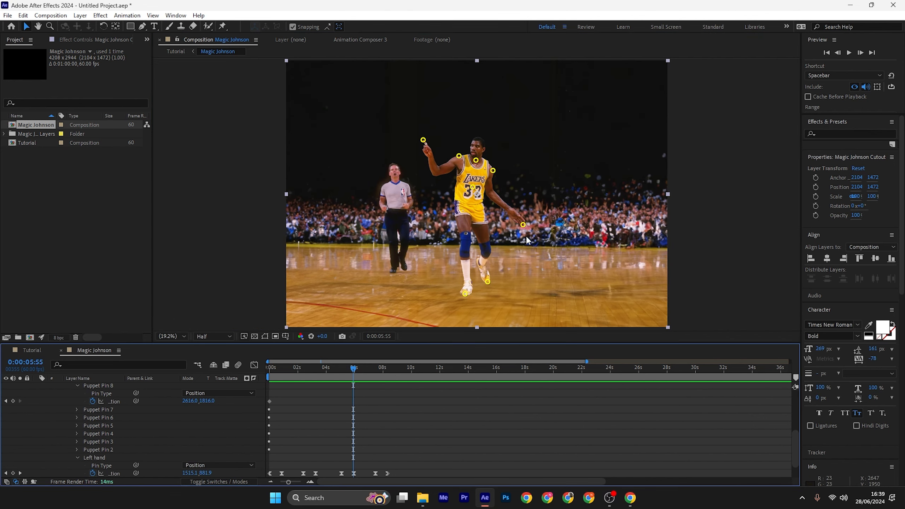
pyautogui.moveTo(522, 225); pyautogui.dragTo(523, 244)
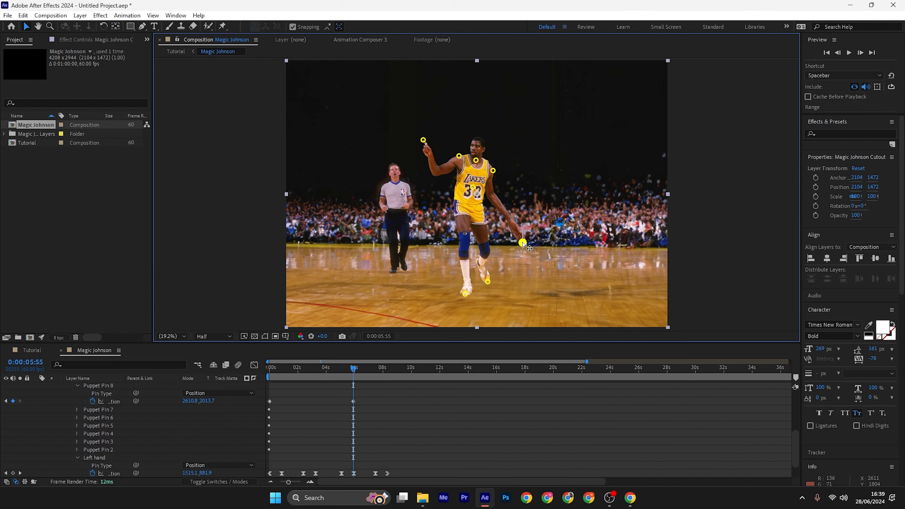
pyautogui.hotkey('ctrl', 'z')
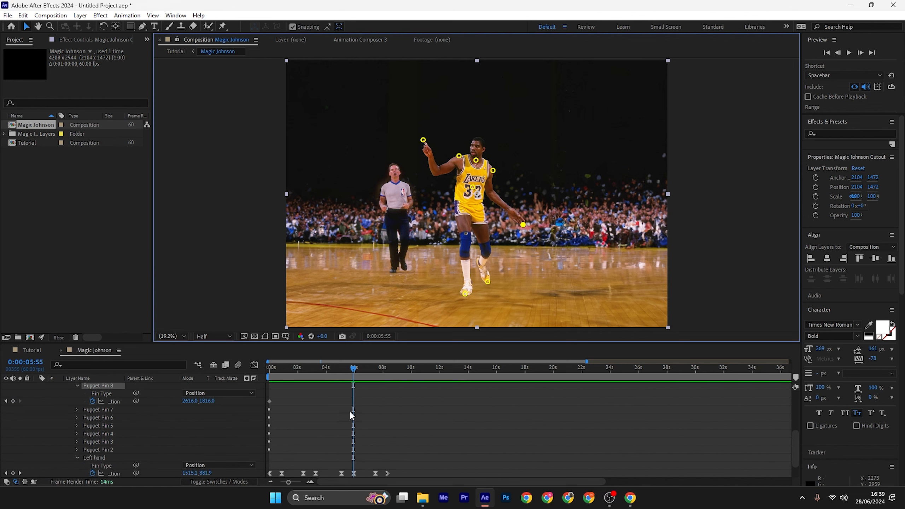
pyautogui.click(286, 436)
# Reorder Puppet Pin 8 directly above the Left hand pin and rename it Right Hand
pyautogui.scroll(-3, 325, 431)
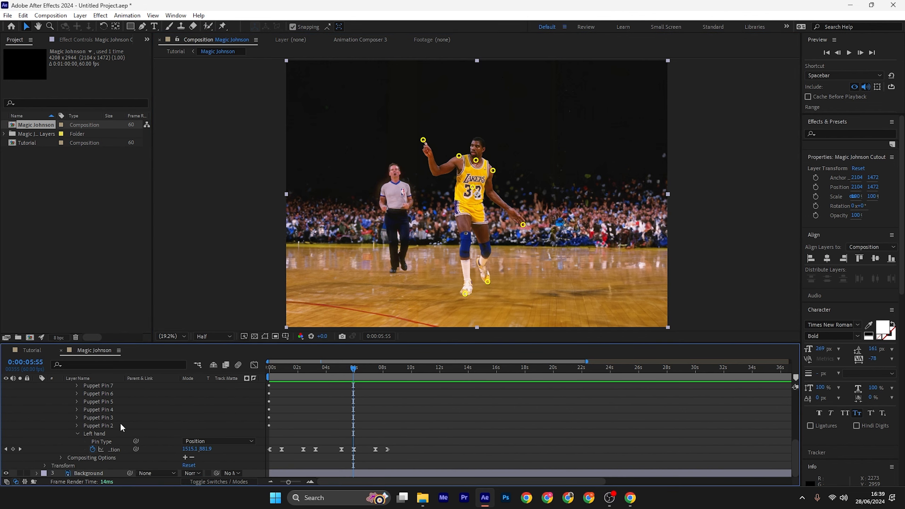
pyautogui.scroll(3, 123, 417)
pyautogui.moveTo(111, 386); pyautogui.dragTo(106, 452)
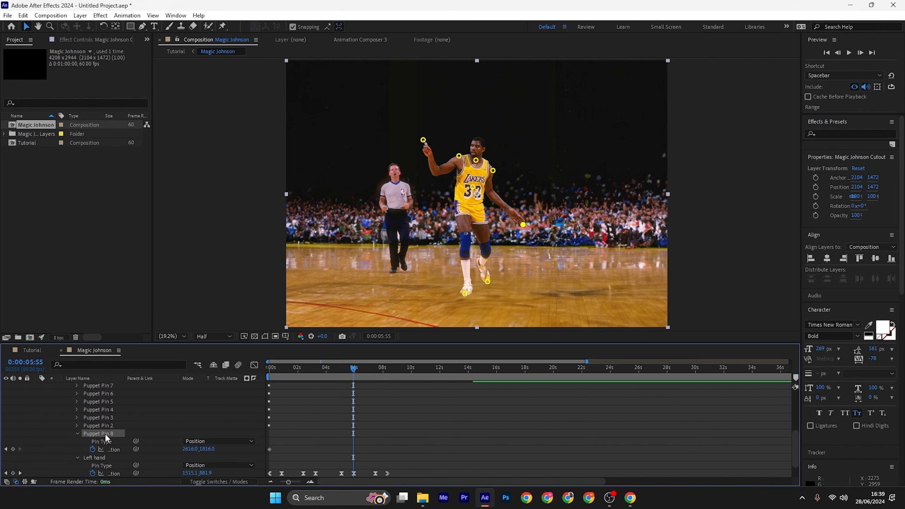
pyautogui.rightClick(105, 433)
pyautogui.click(166, 388)
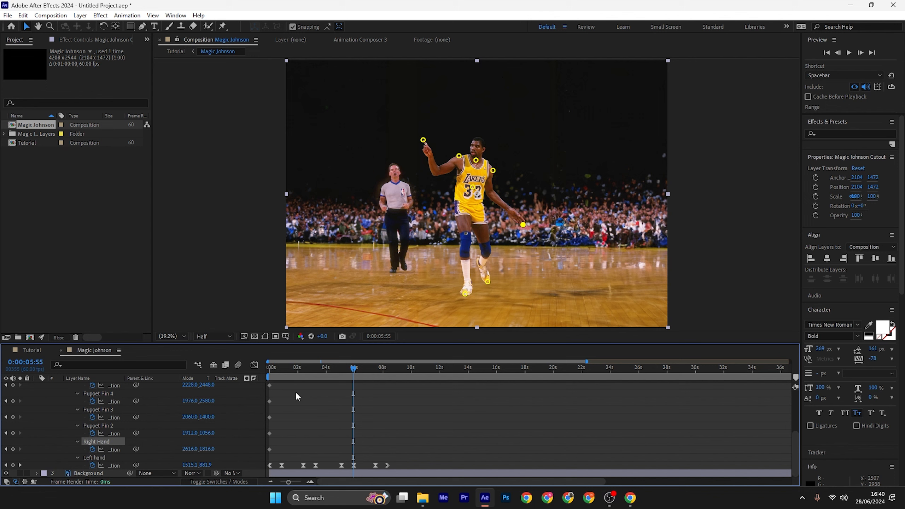
# Move the current time to 0:00:00:52, in line with the second Left hand keyframe
pyautogui.moveTo(288, 370); pyautogui.dragTo(282, 372)
pyautogui.click(333, 433)
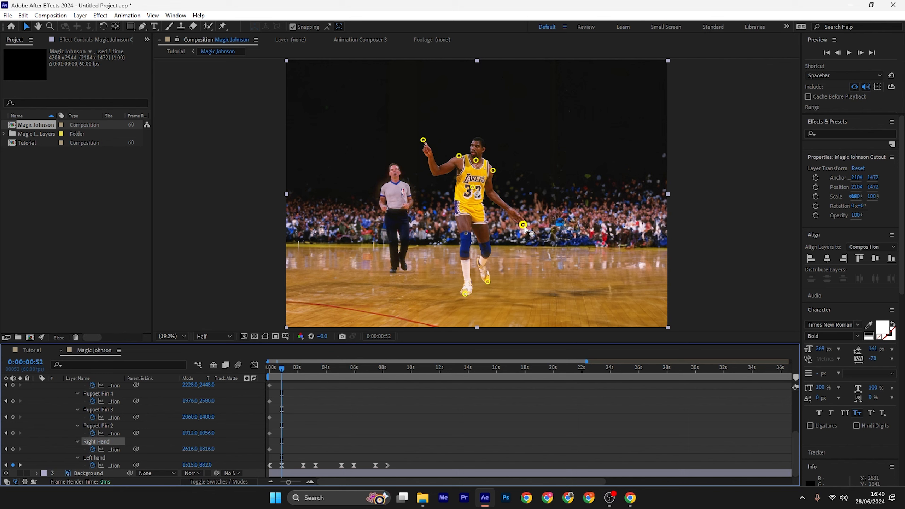
pyautogui.moveTo(525, 237); pyautogui.dragTo(525, 227)
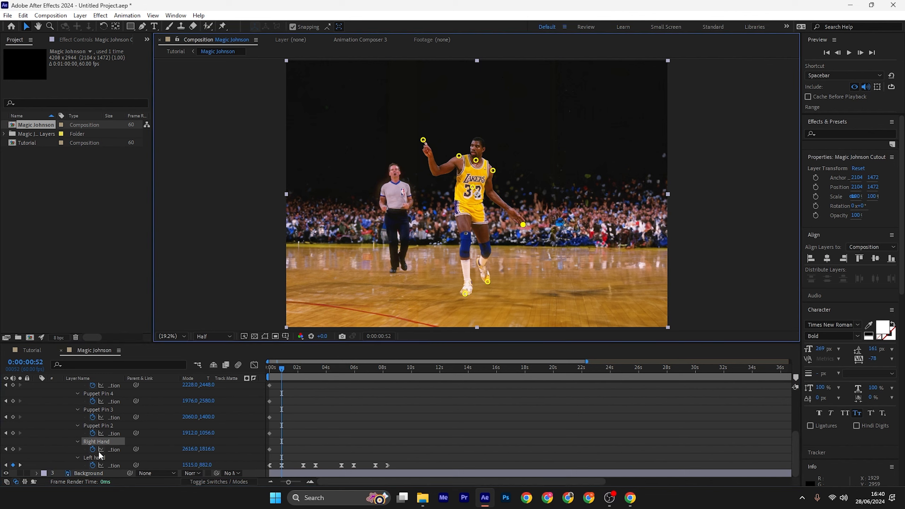
pyautogui.moveTo(203, 448); pyautogui.dragTo(248, 449)
pyautogui.hotkey('ctrl', 'z')
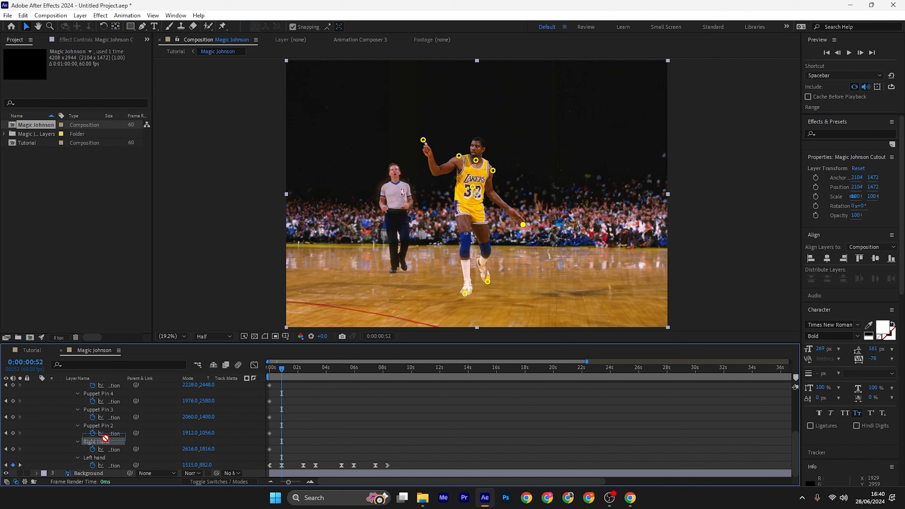
# Move the Right Hand pin above Puppet Pin 7, to the start of the Deform group
pyautogui.scroll(1, 110, 429)
pyautogui.scroll(3, 105, 418)
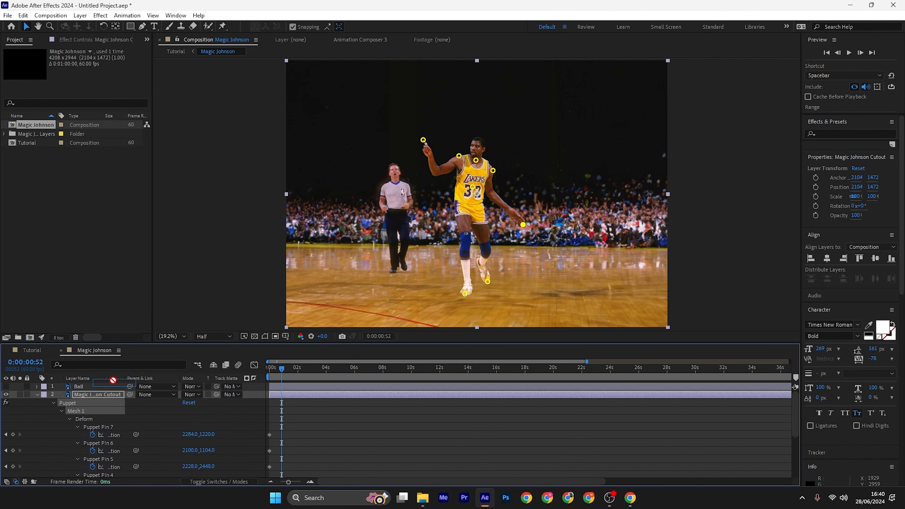
pyautogui.click(349, 430)
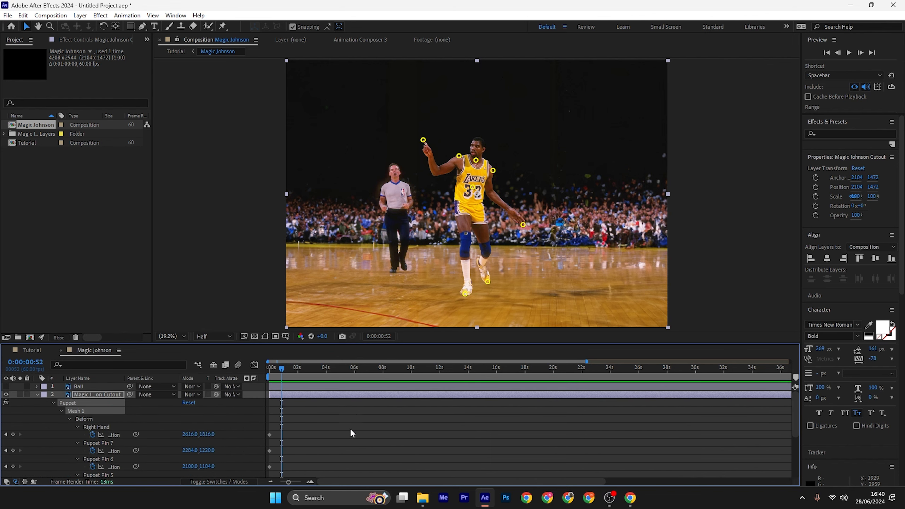
pyautogui.click(120, 422)
pyautogui.moveTo(523, 225); pyautogui.dragTo(523, 236)
pyautogui.hotkey('ctrl', 'z')
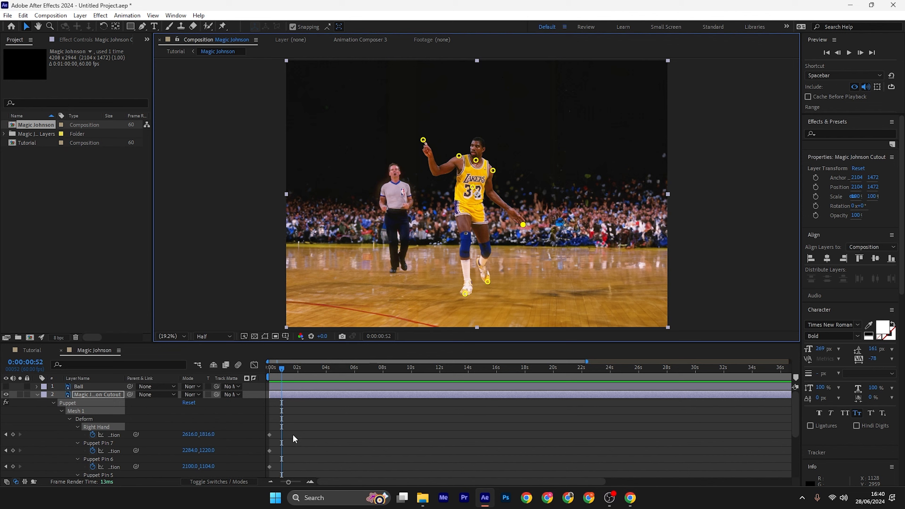
pyautogui.moveTo(522, 225); pyautogui.dragTo(521, 227)
pyautogui.hotkey('ctrl', 'z')
# Keyframe the Right Hand pin's position at 2616.0, 1889.0 at 0:00:00:52, and preview the movement from the first frame
pyautogui.moveTo(209, 435); pyautogui.dragTo(251, 433)
pyautogui.hotkey('ctrl', 'z')
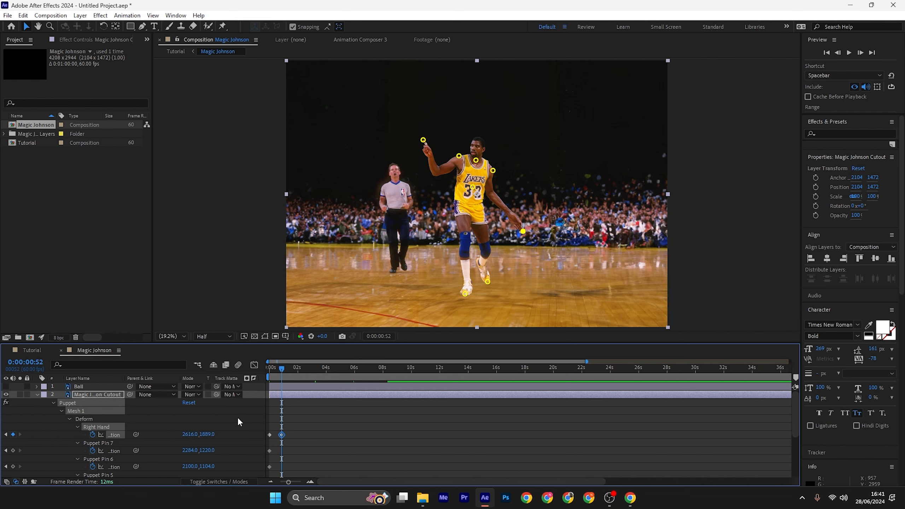
pyautogui.press('Home')
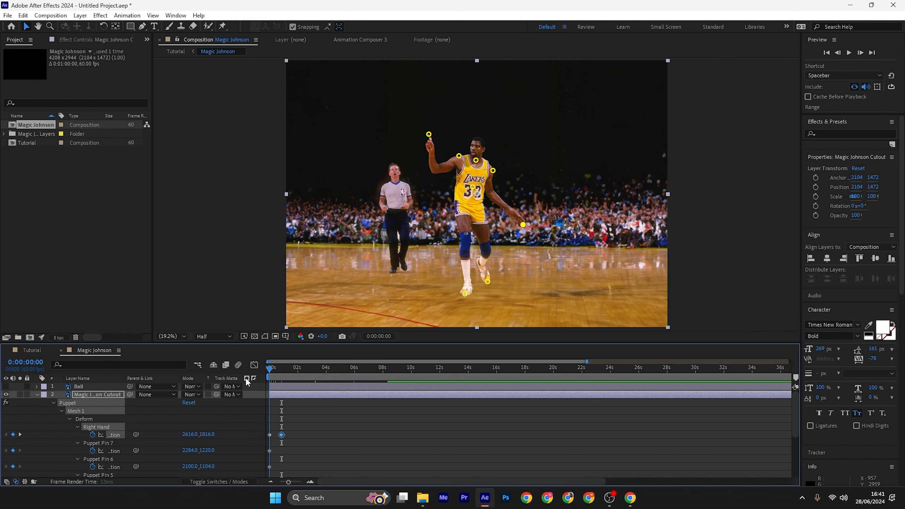
pyautogui.press('space')
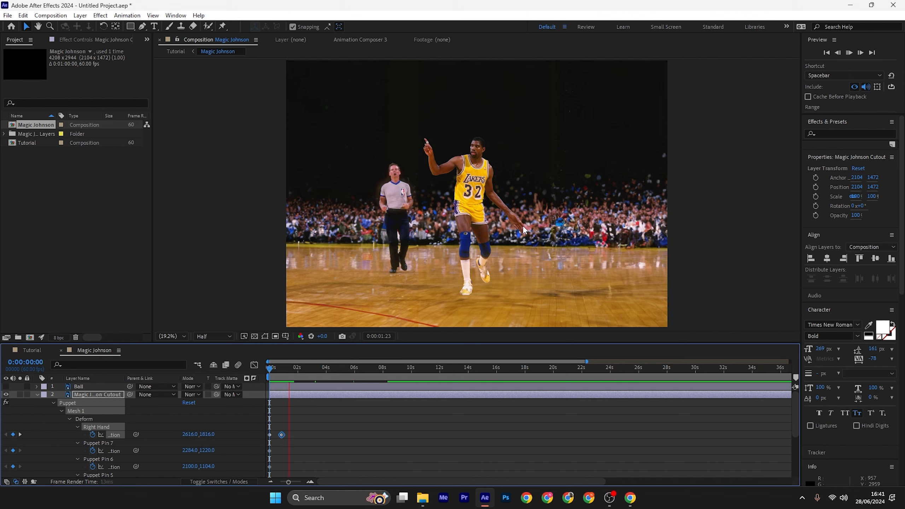
pyautogui.press('space')
# Ease both Right Hand keyframes into a bell-shaped speed curve in the Graph Editor, and preview the motion from the first frame
pyautogui.scroll(-1, 307, 422)
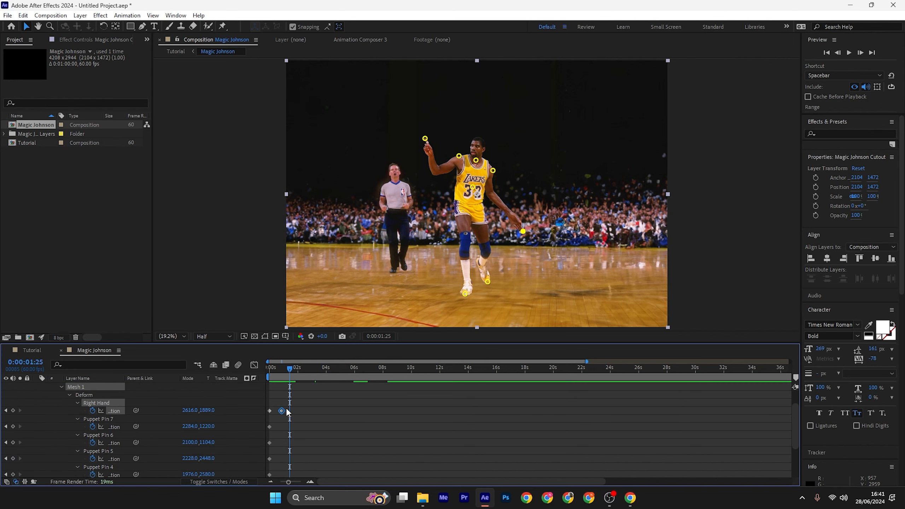
pyautogui.click(254, 365)
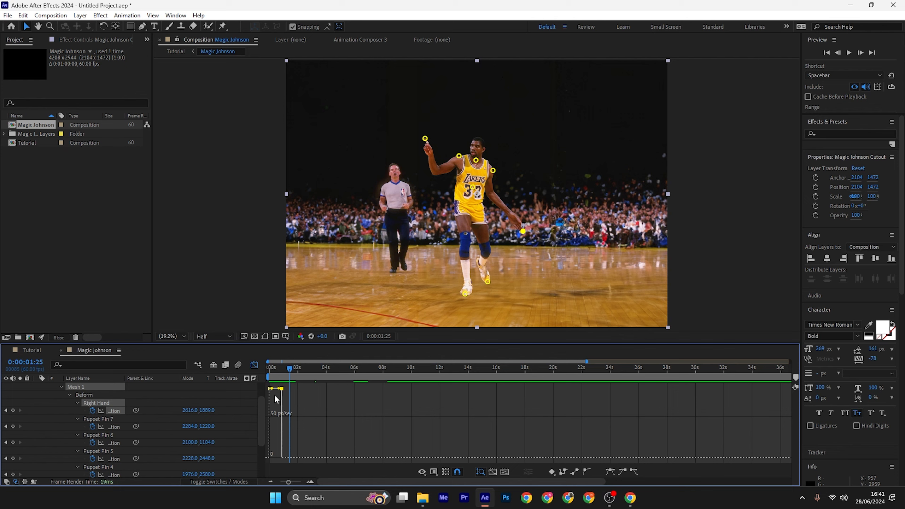
pyautogui.moveTo(280, 388); pyautogui.dragTo(298, 482)
pyautogui.moveTo(272, 422); pyautogui.dragTo(281, 460)
pyautogui.click(275, 368)
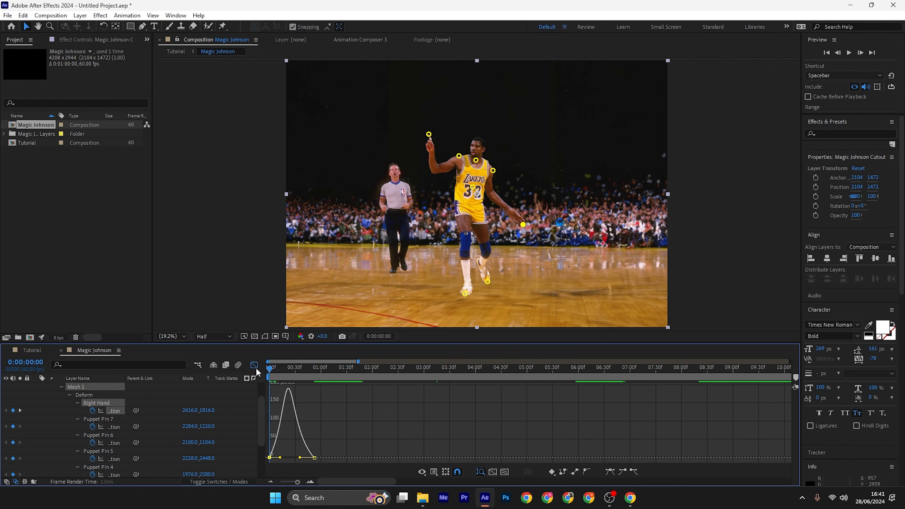
pyautogui.press('space')
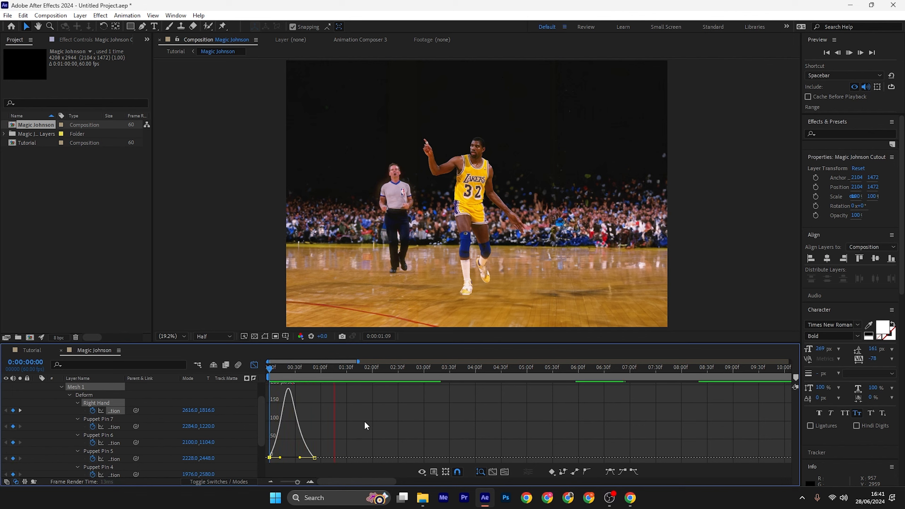
pyautogui.press('space')
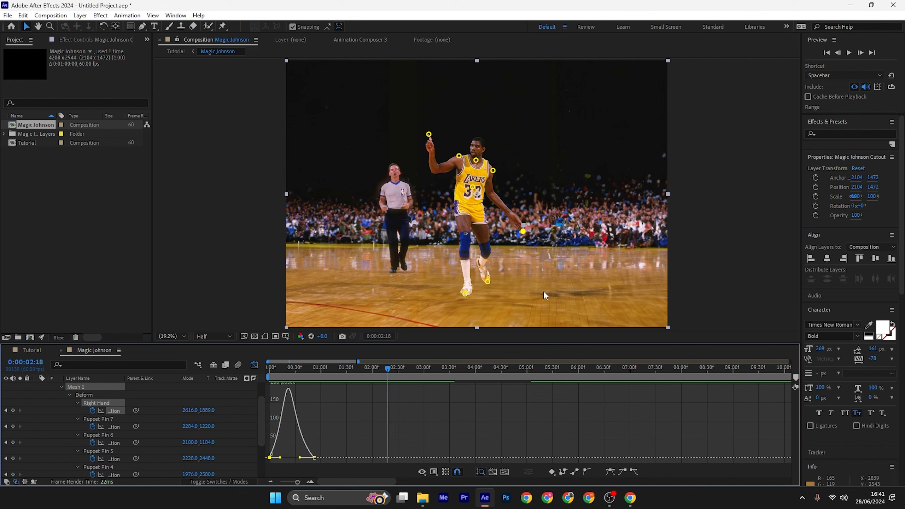
# Reshape the Right Hand speed curve to peak earlier and taper off gradually, and preview the motion from the first frame
pyautogui.moveTo(299, 458); pyautogui.dragTo(277, 459)
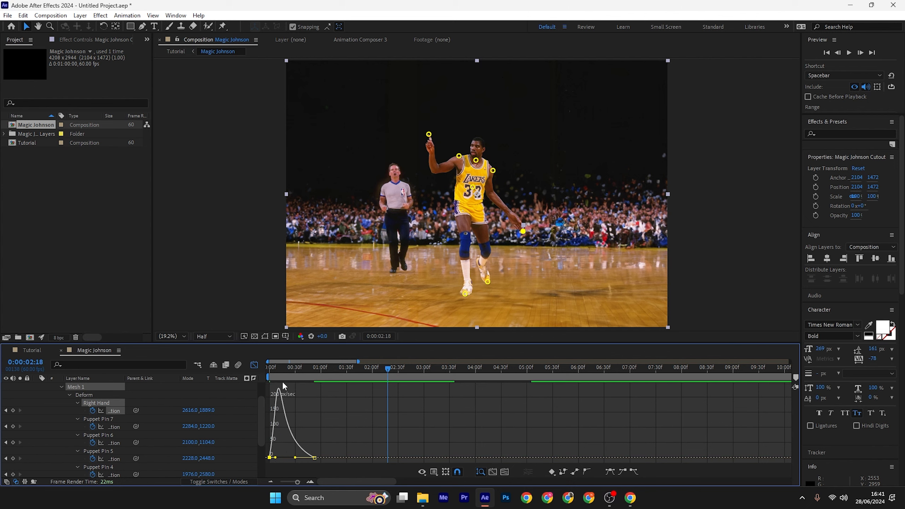
pyautogui.press('space')
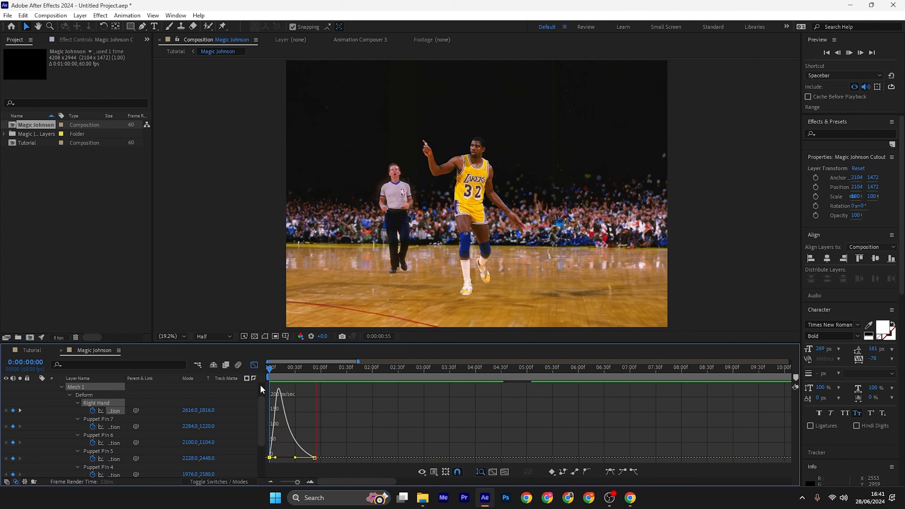
pyautogui.press('space')
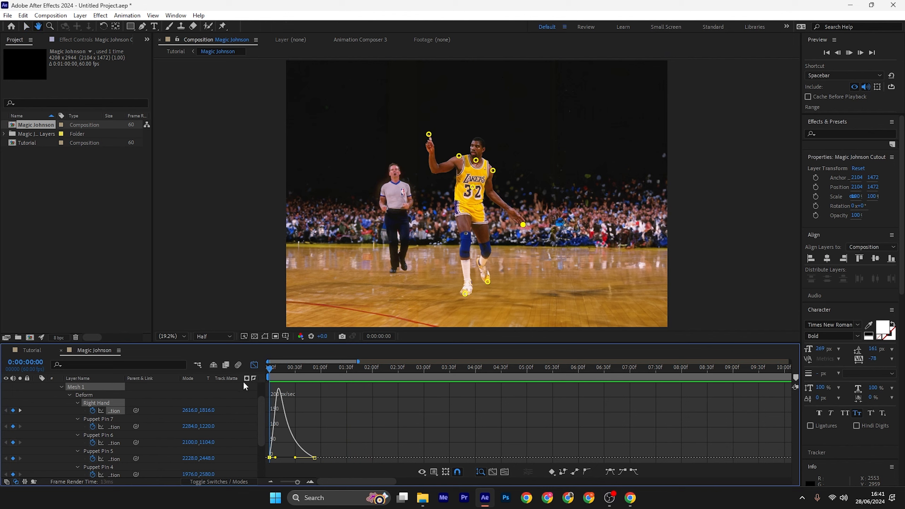
pyautogui.press('space')
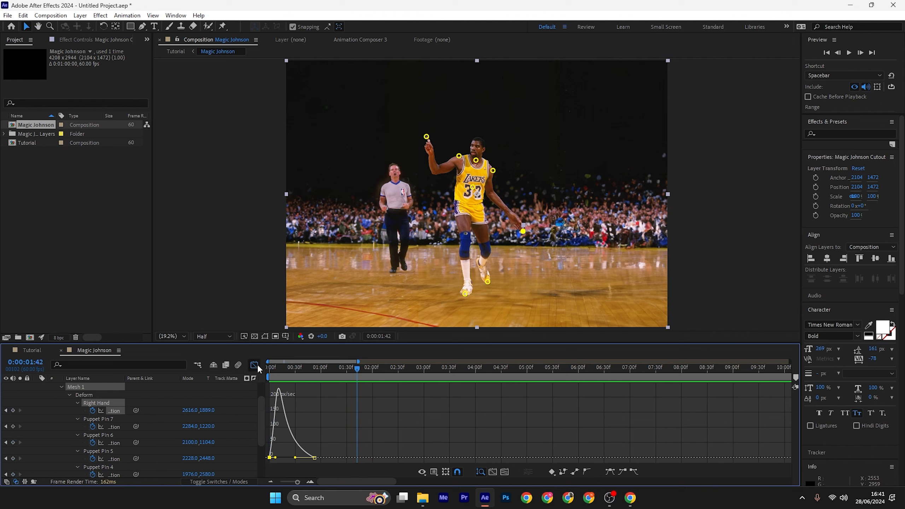
# Copy both Right Hand position keyframes and paste them in the timeline at 0:00:02:22
pyautogui.click(254, 365)
pyautogui.scroll(-3, 348, 414)
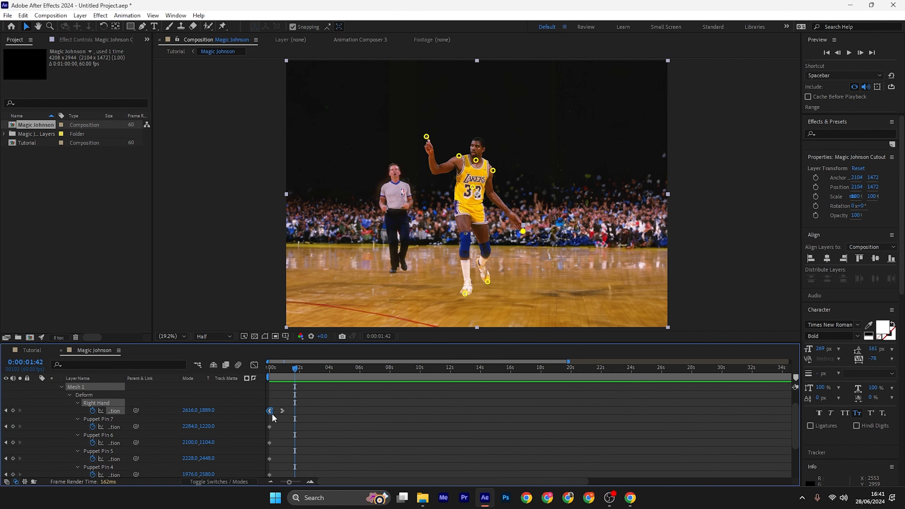
pyautogui.moveTo(323, 417); pyautogui.dragTo(266, 406)
pyautogui.click(305, 369)
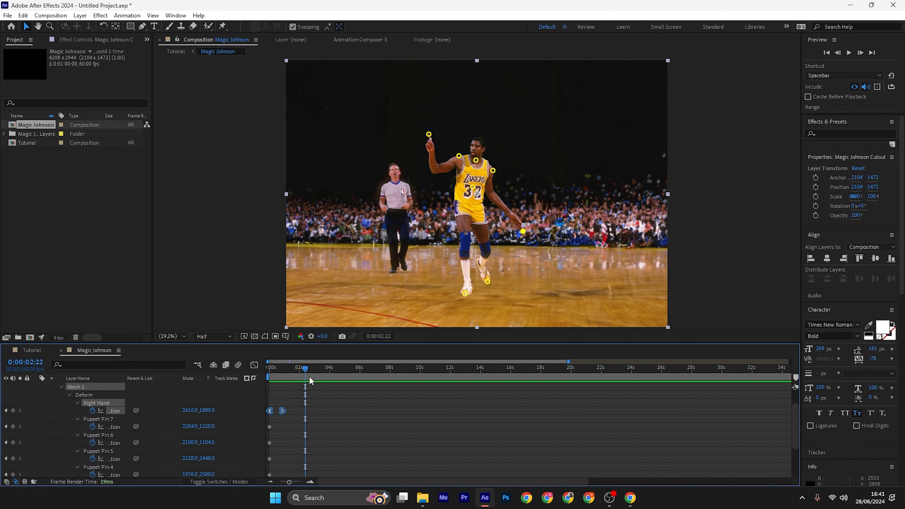
pyautogui.hotkey('ctrl', 'v')
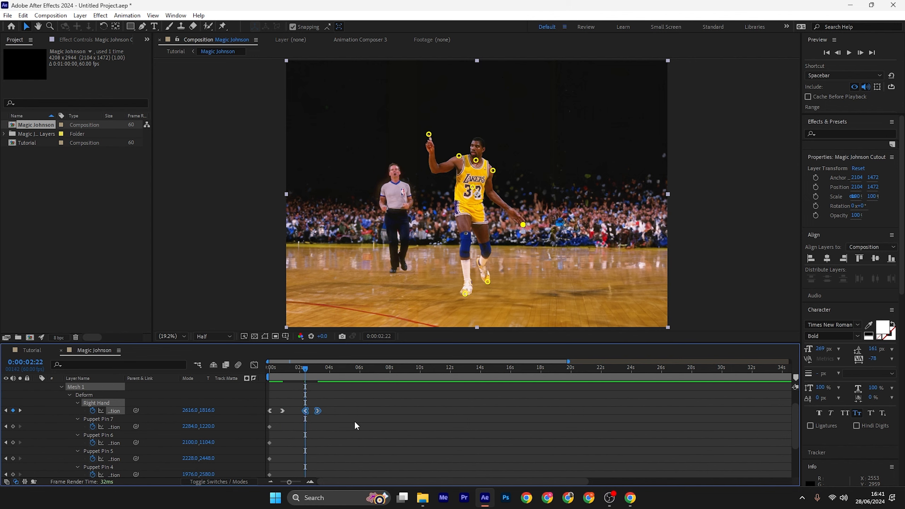
pyautogui.click(354, 421)
# Ease the flat speed segment between the two Right Hand keyframe pairs down to zero at both ends, and preview from the first frame
pyautogui.moveTo(284, 371); pyautogui.dragTo(263, 408)
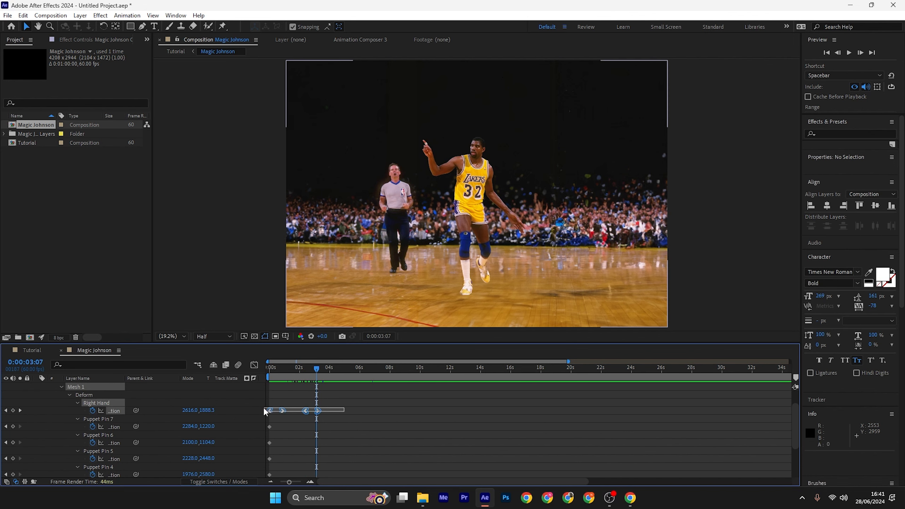
pyautogui.click(254, 365)
pyautogui.moveTo(287, 430)
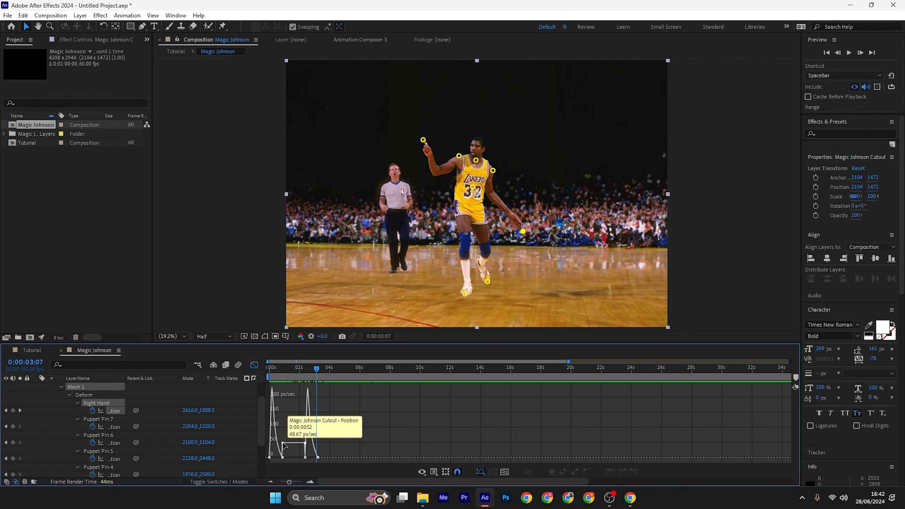
pyautogui.moveTo(305, 444)
pyautogui.mouseDown()
pyautogui.moveTo(302, 460)
pyautogui.moveTo(290, 455)
pyautogui.mouseUp()
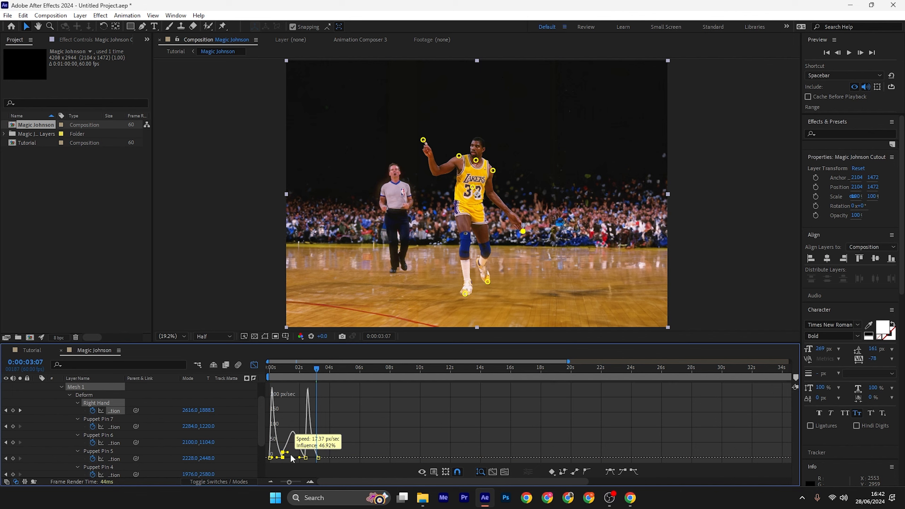
pyautogui.press('space')
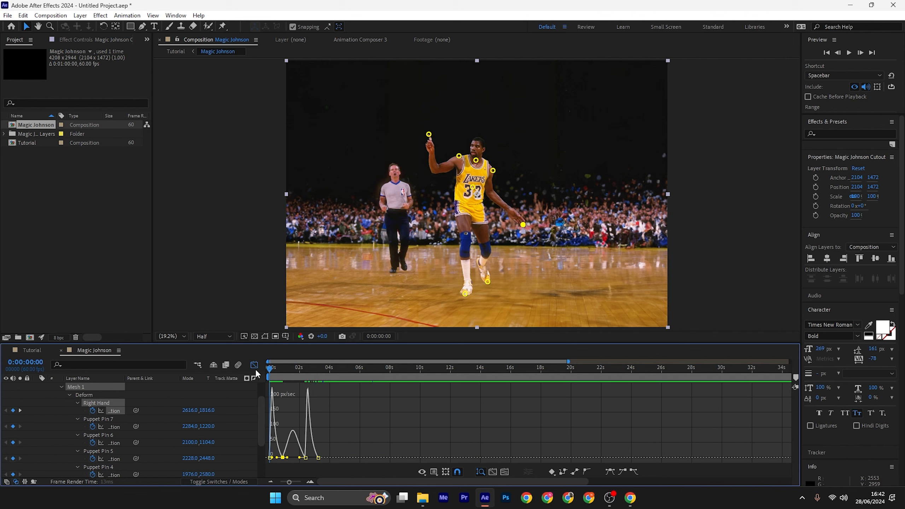
pyautogui.click(254, 365)
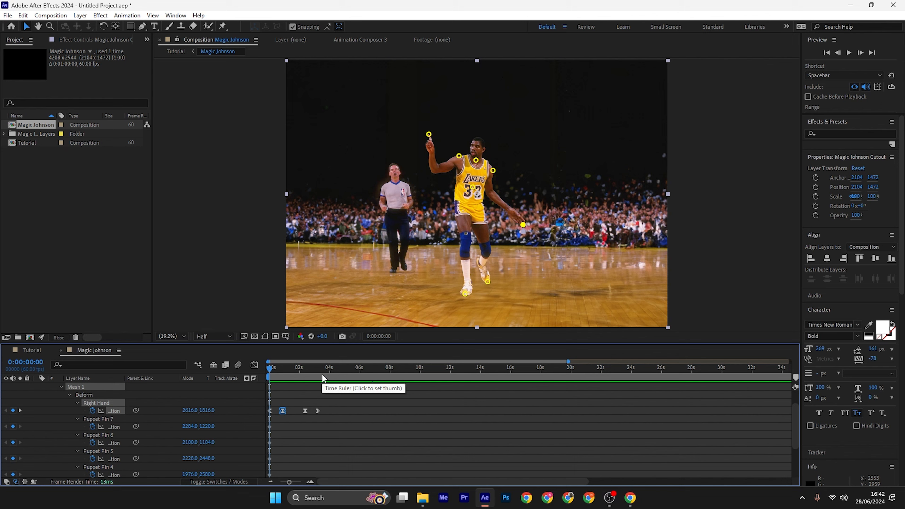
pyautogui.press('space')
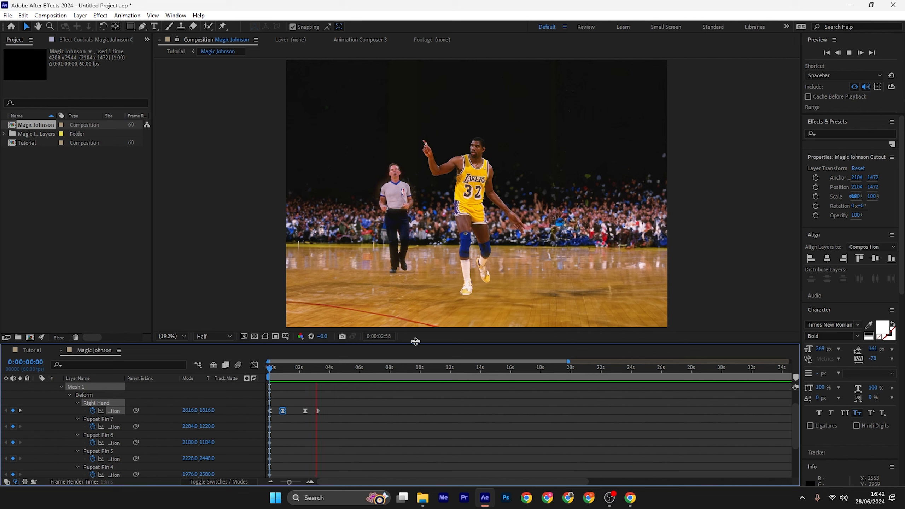
pyautogui.press('space')
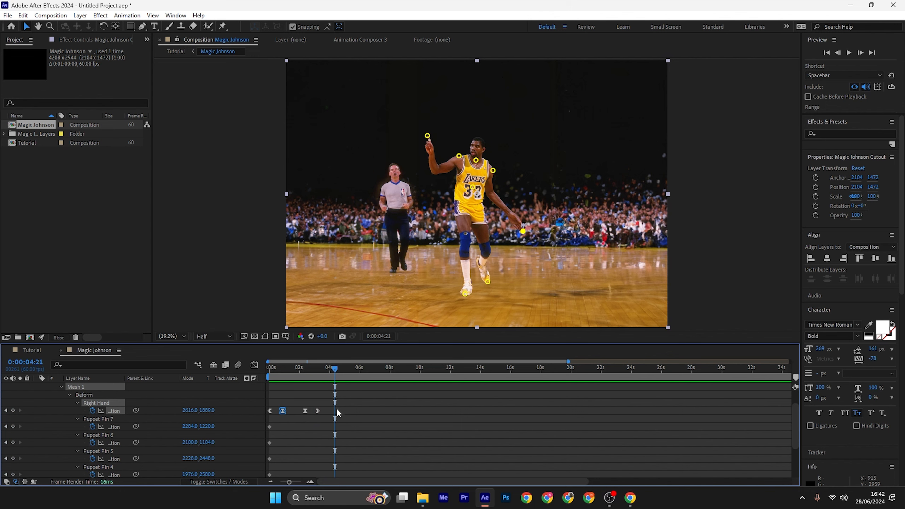
# Duplicate all four Right Hand keyframes so the copied set begins at about 5 seconds
pyautogui.moveTo(342, 413); pyautogui.dragTo(248, 408)
pyautogui.hotkey('ctrl', 'c')
pyautogui.hotkey('ctrl', 'v')
pyautogui.click(302, 367)
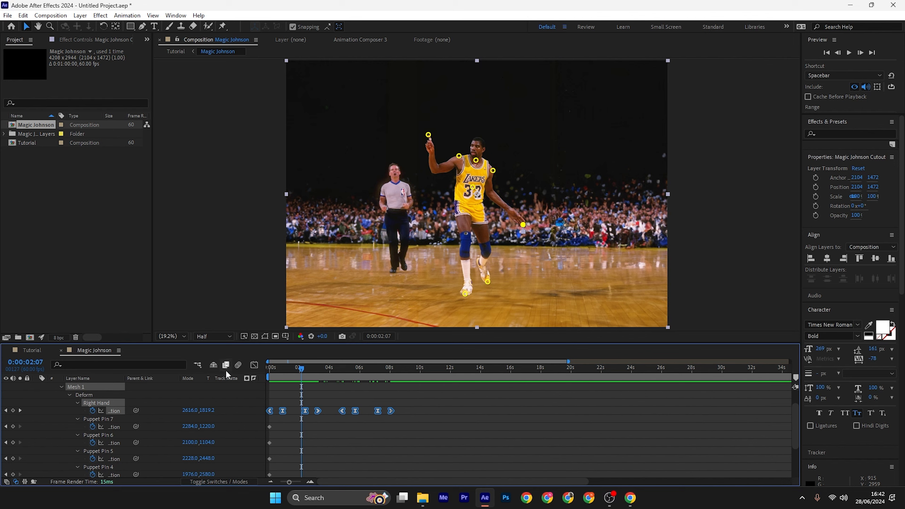
# Smooth the flat speed segment joining the two four-keyframe Right Hand sets into a curve, and preview from the first frame
pyautogui.click(255, 365)
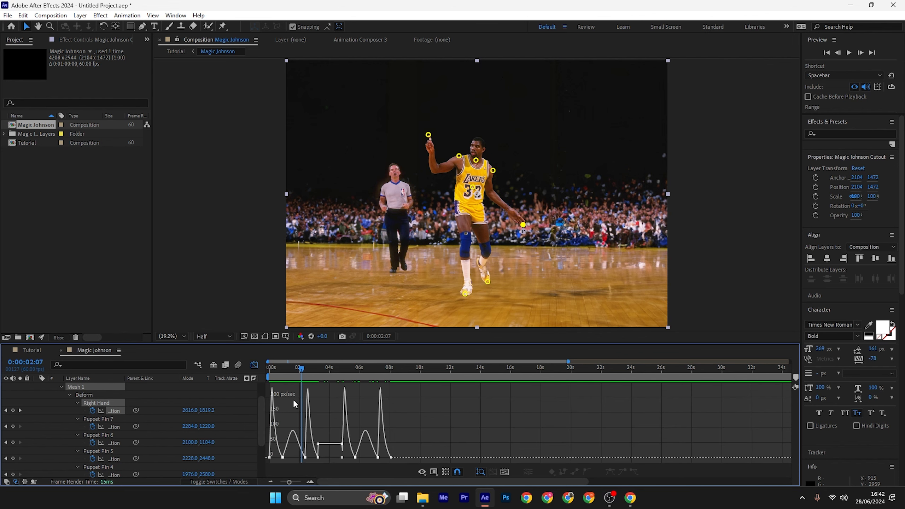
pyautogui.click(318, 443)
pyautogui.moveTo(341, 444)
pyautogui.mouseDown()
pyautogui.moveTo(324, 457)
pyautogui.moveTo(334, 457)
pyautogui.mouseUp()
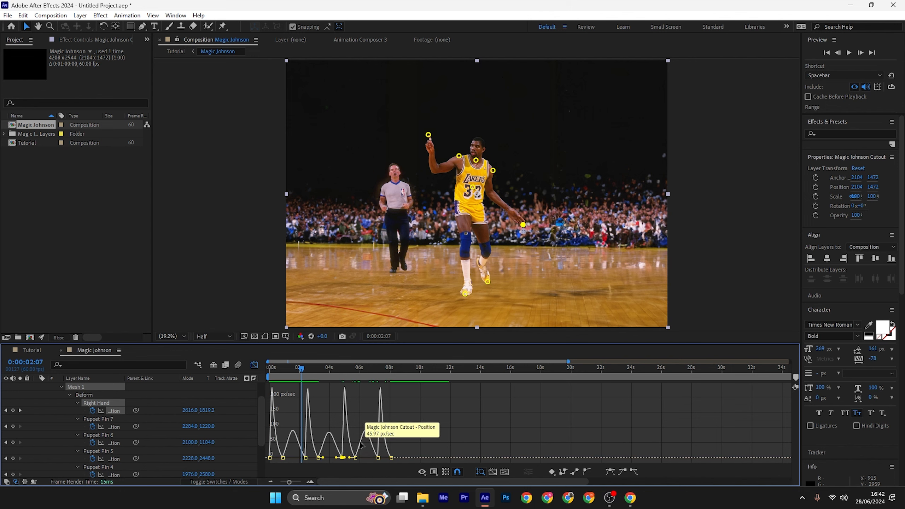
pyautogui.click(361, 443)
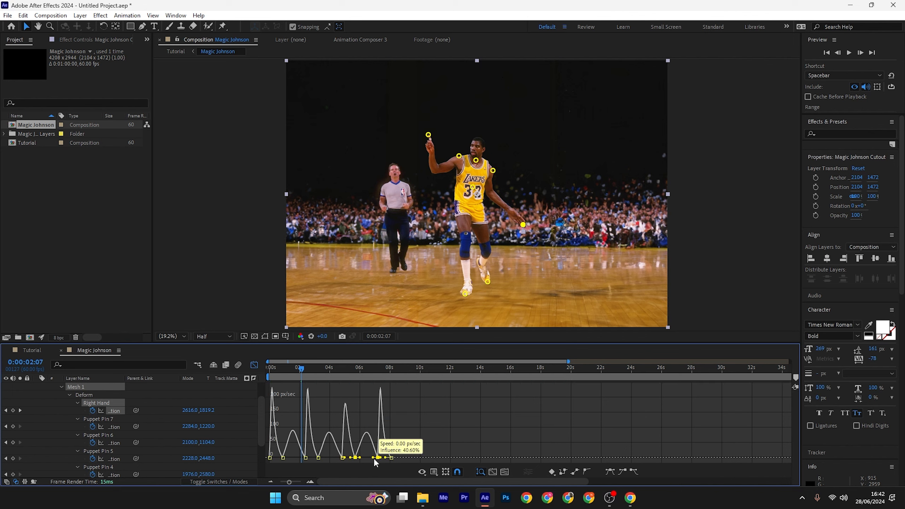
pyautogui.click(356, 411)
pyautogui.moveTo(281, 368); pyautogui.dragTo(269, 369)
pyautogui.hotkey('shift', 'F3')
pyautogui.press('space')
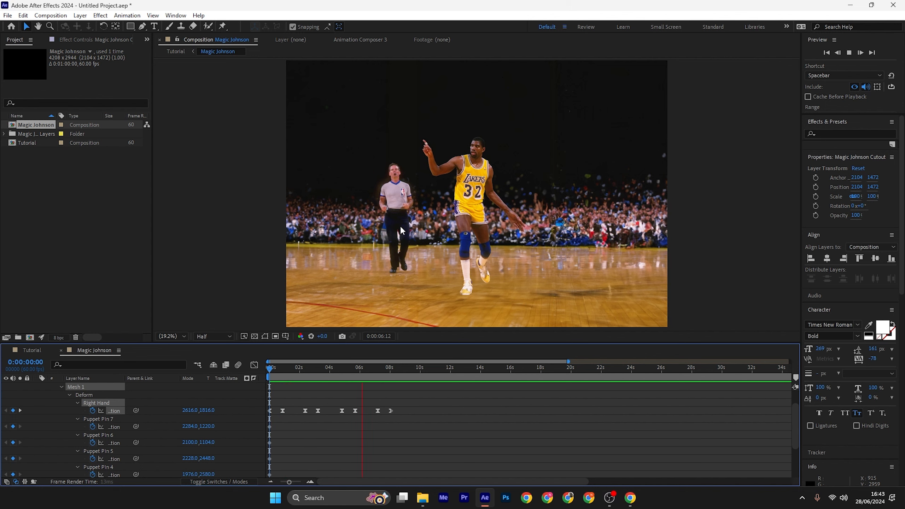
pyautogui.press('space')
# Make the Ball layer visible and scrub back to 0:00:00:24
pyautogui.scroll(2, 213, 407)
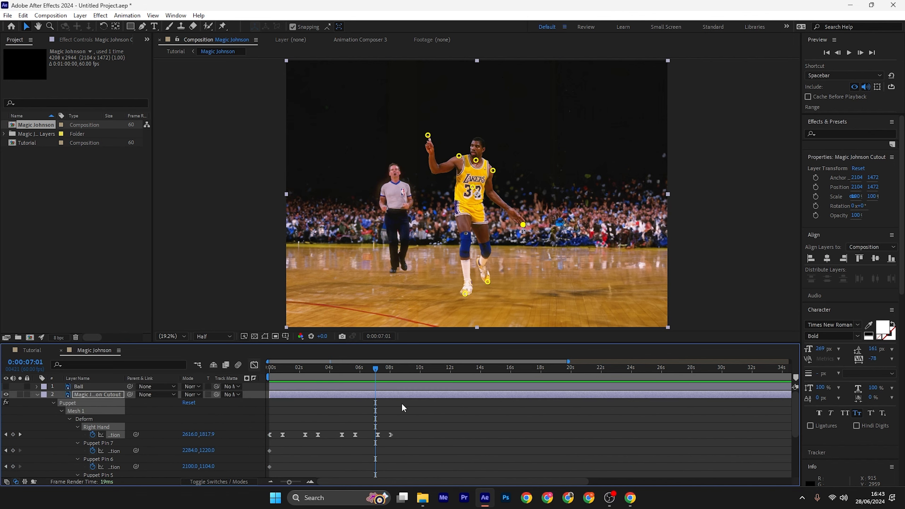
pyautogui.click(6, 385)
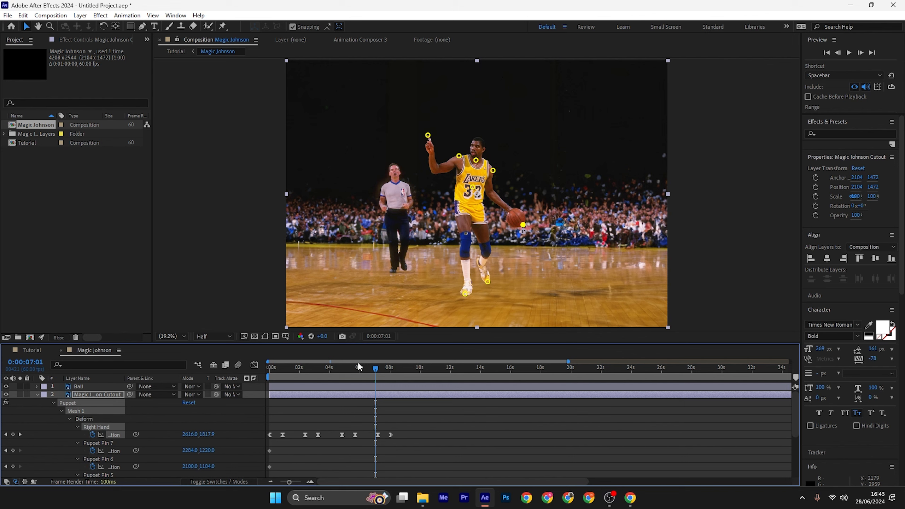
pyautogui.moveTo(280, 369); pyautogui.dragTo(275, 372)
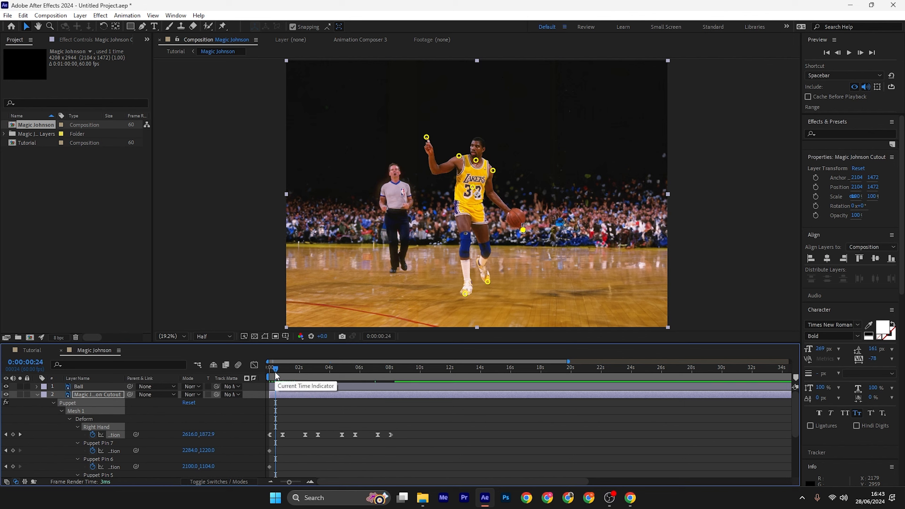
# Enable Position and Rotation keyframes on the Ball layer at 0:00:00:24
pyautogui.click(106, 384)
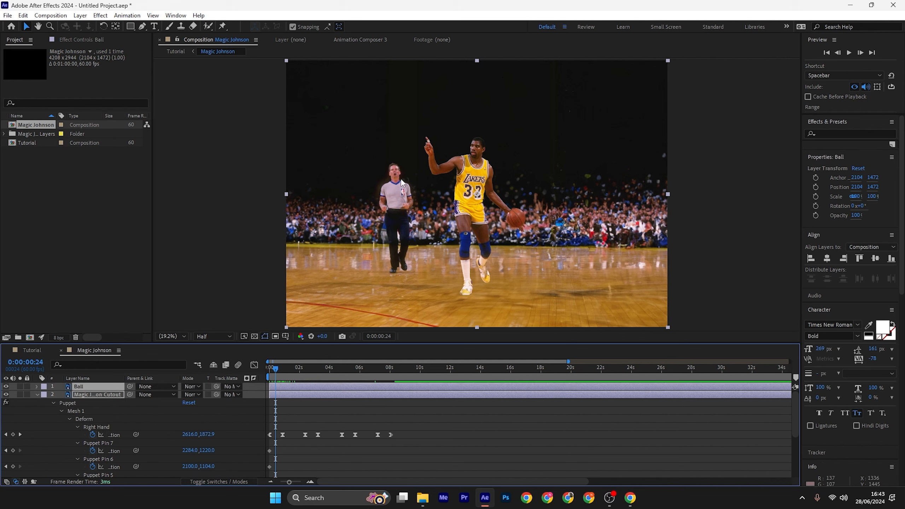
pyautogui.click(133, 408)
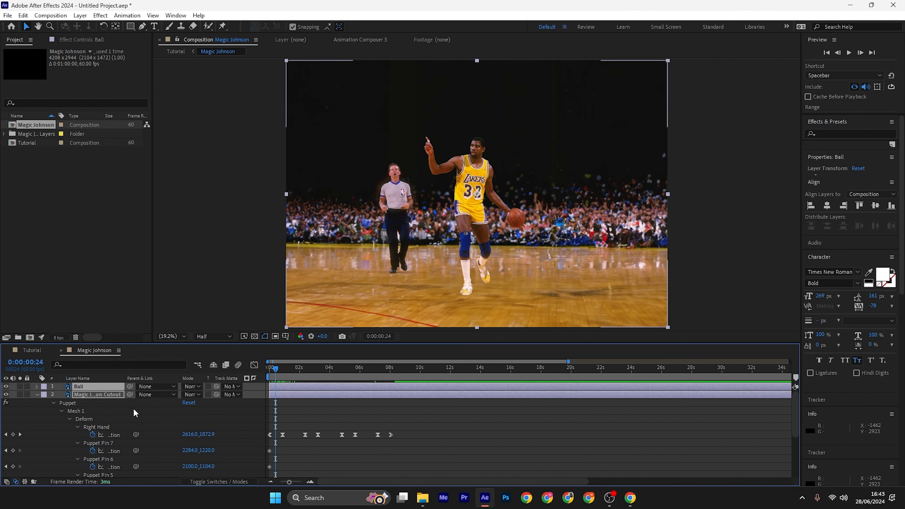
pyautogui.click(71, 386)
pyautogui.press('r')
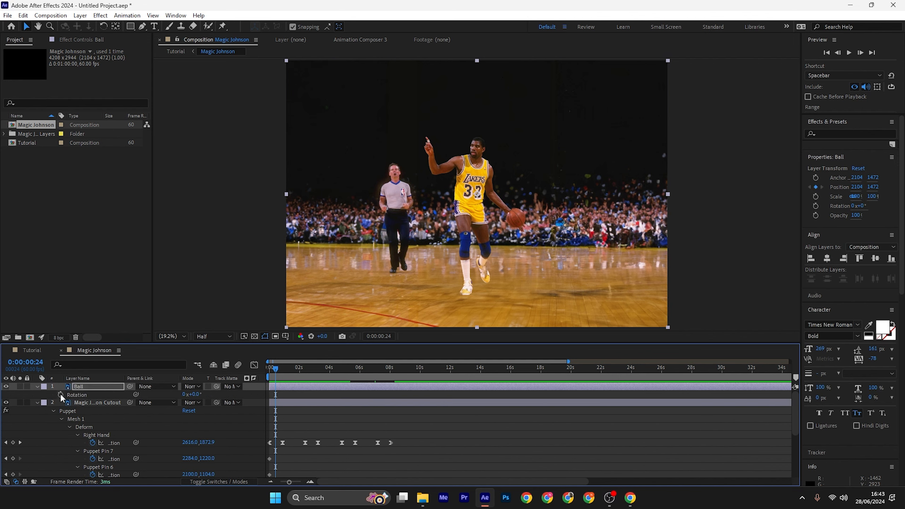
pyautogui.click(60, 394)
pyautogui.hotkey('shift', 'p')
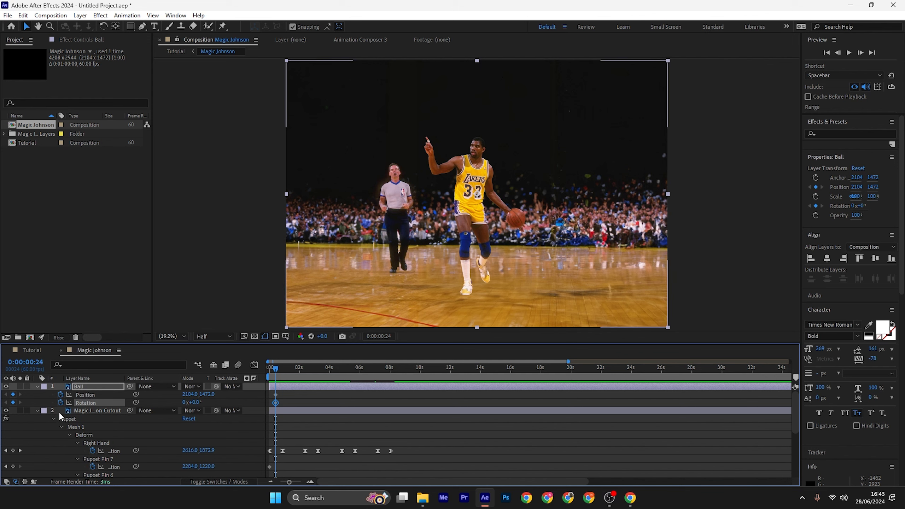
# Move the Ball's Position and Rotation keyframes to the first frame and set its position there to 2104.0, 1504.0
pyautogui.moveTo(289, 402); pyautogui.dragTo(267, 370)
pyautogui.click(306, 394)
pyautogui.moveTo(209, 394)
pyautogui.mouseDown()
pyautogui.moveTo(232, 390)
pyautogui.moveTo(224, 391)
pyautogui.mouseUp()
pyautogui.click(274, 389)
# Keyframe the Ball's position at 2104.0, 2325.0 at 0:00:00:52, and preview the drop from the first frame
pyautogui.click(282, 370)
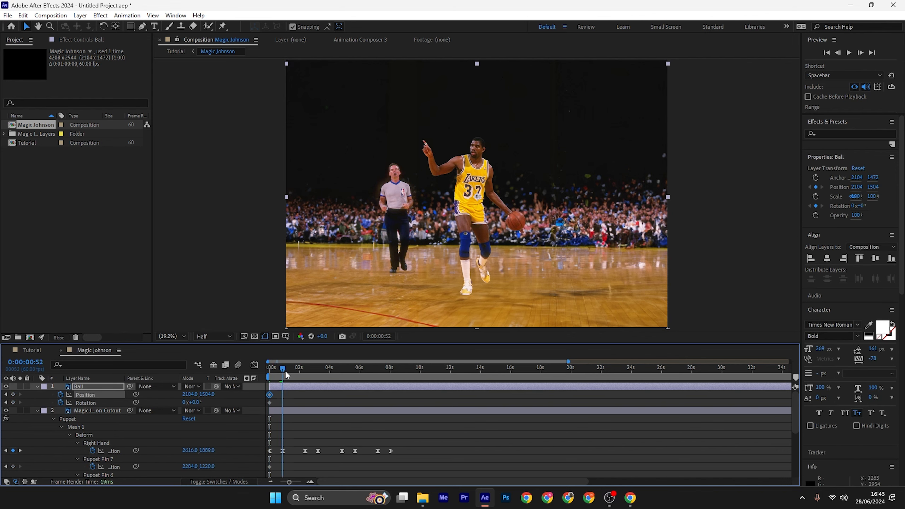
pyautogui.click(300, 394)
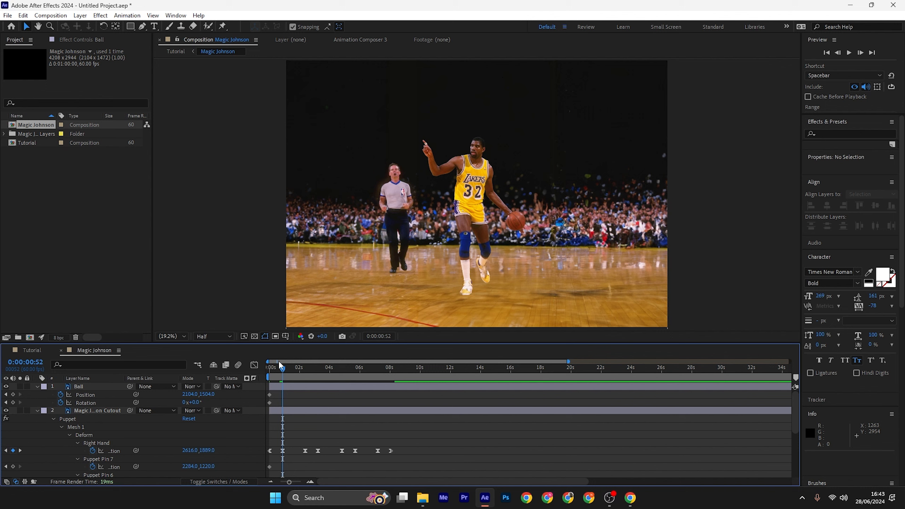
pyautogui.moveTo(280, 368)
pyautogui.mouseDown()
pyautogui.moveTo(261, 370)
pyautogui.moveTo(283, 374)
pyautogui.mouseUp()
pyautogui.moveTo(210, 394); pyautogui.dragTo(568, 419)
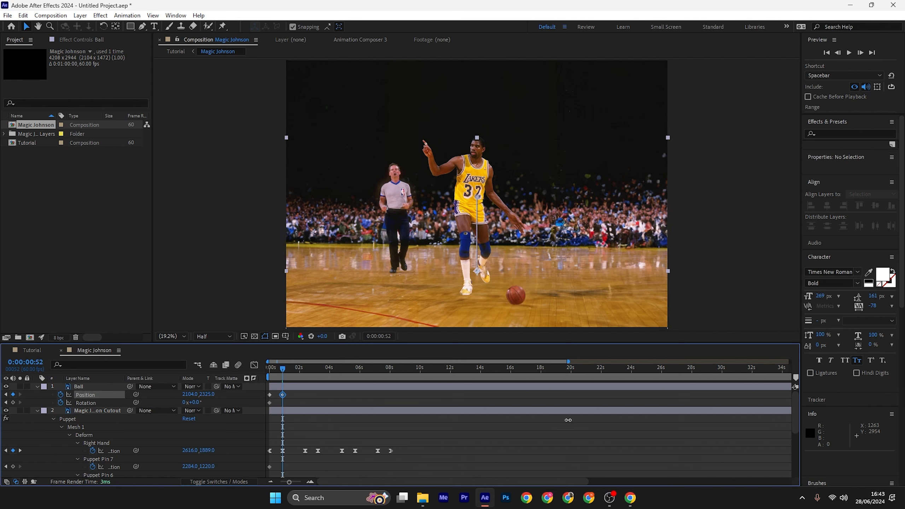
pyautogui.click(289, 386)
pyautogui.moveTo(281, 366); pyautogui.dragTo(272, 369)
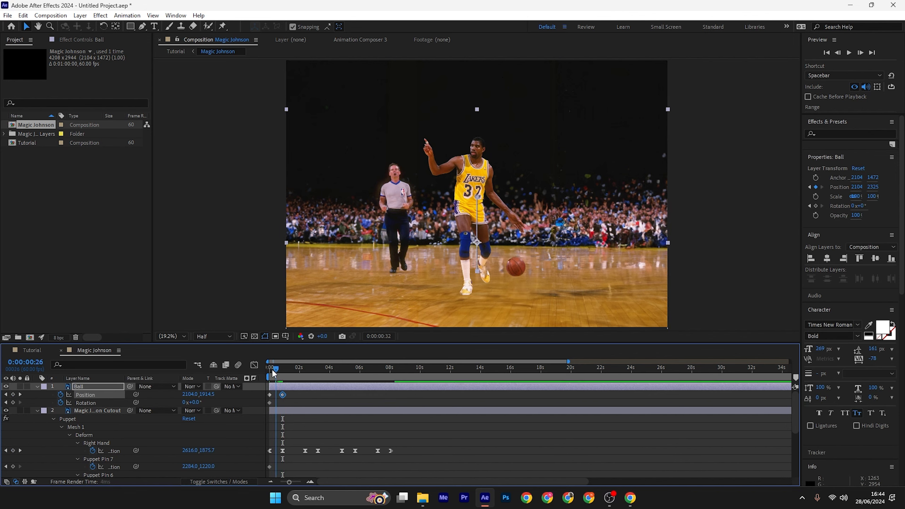
pyautogui.press('space')
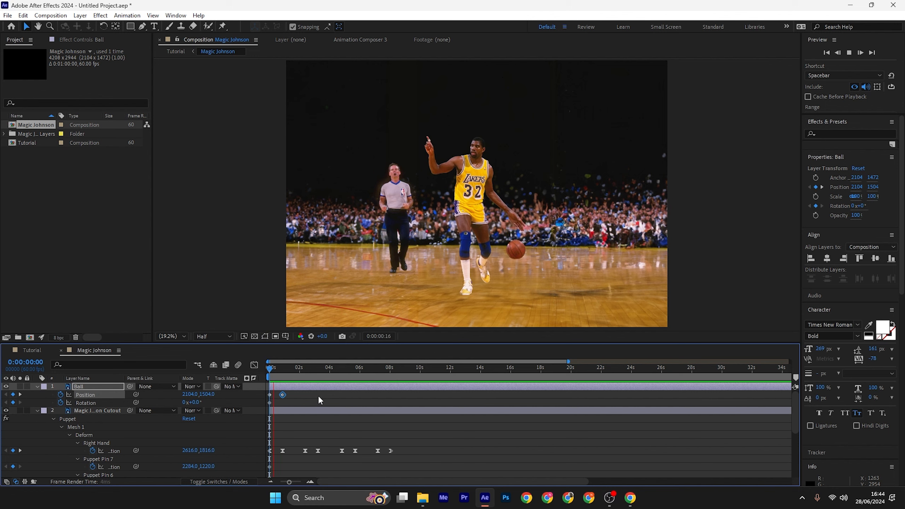
pyautogui.press('space')
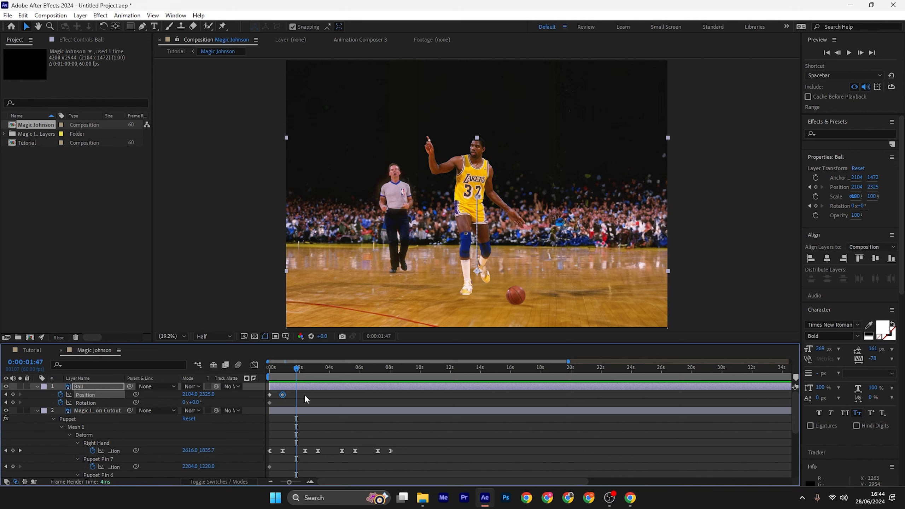
# Shape the Ball's two position keyframes in the Graph Editor into a rounded speed curve that starts and ends at zero
pyautogui.moveTo(317, 393); pyautogui.dragTo(252, 396)
pyautogui.click(255, 364)
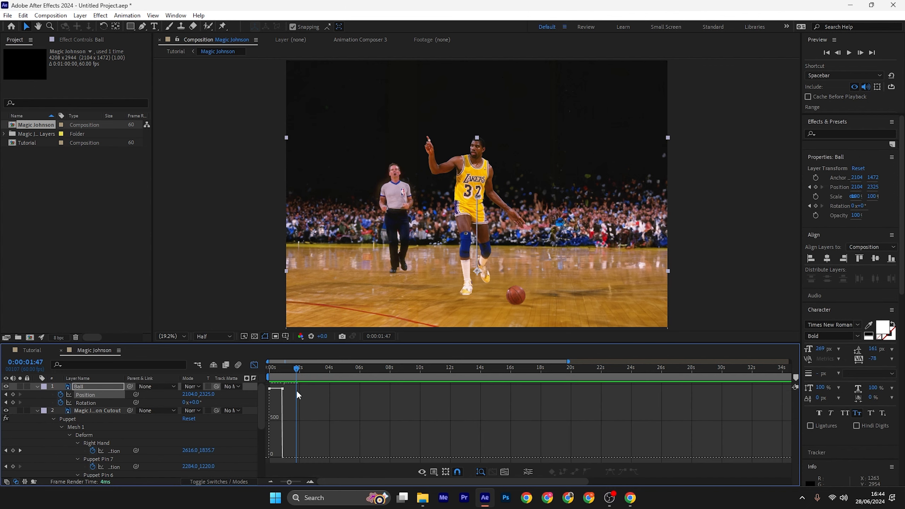
pyautogui.moveTo(295, 486); pyautogui.dragTo(299, 486)
pyautogui.click(330, 389)
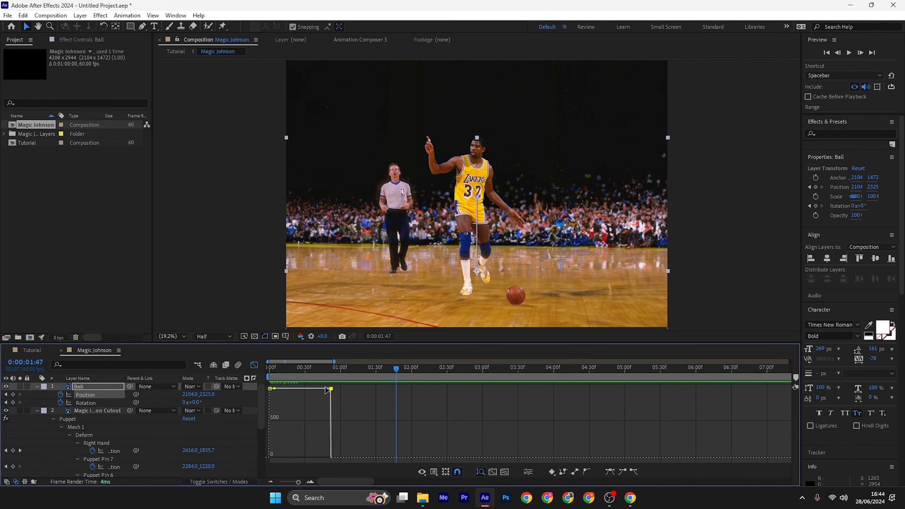
pyautogui.moveTo(327, 390); pyautogui.dragTo(308, 458)
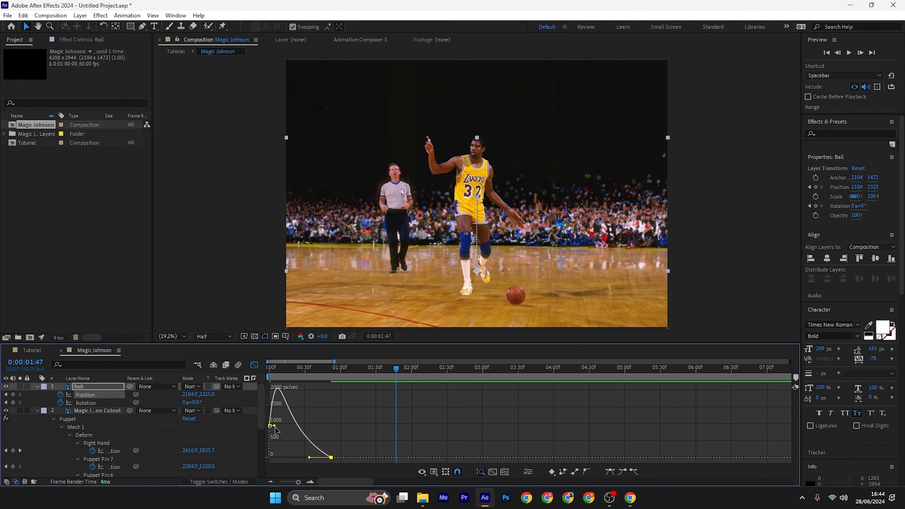
pyautogui.moveTo(275, 427); pyautogui.dragTo(321, 457)
pyautogui.click(318, 457)
pyautogui.click(330, 456)
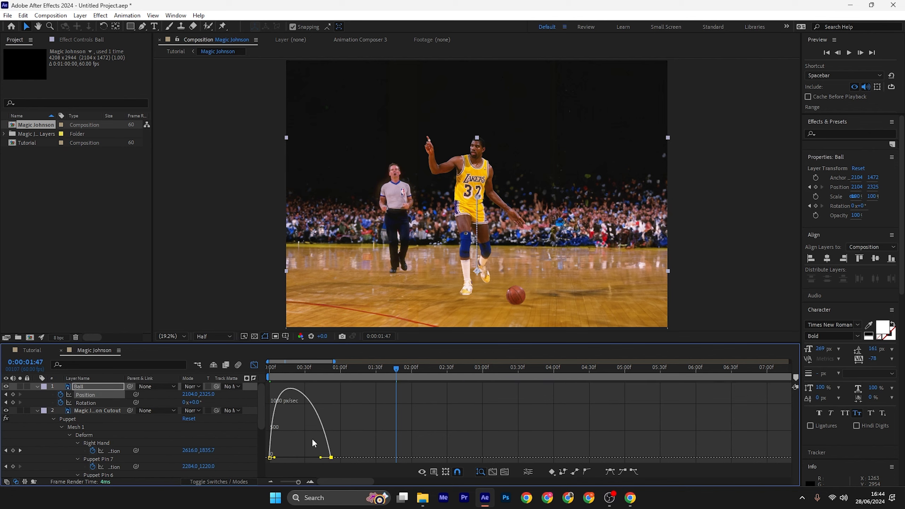
# Preview the ball's eased drop from the first frame and return to the keyframe view
pyautogui.moveTo(284, 371); pyautogui.dragTo(261, 375)
pyautogui.press('space')
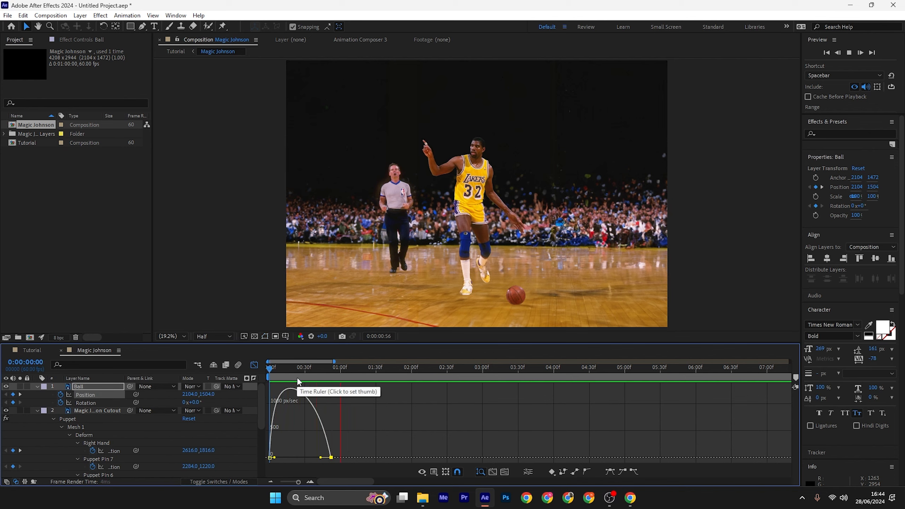
pyautogui.click(254, 365)
pyautogui.click(329, 395)
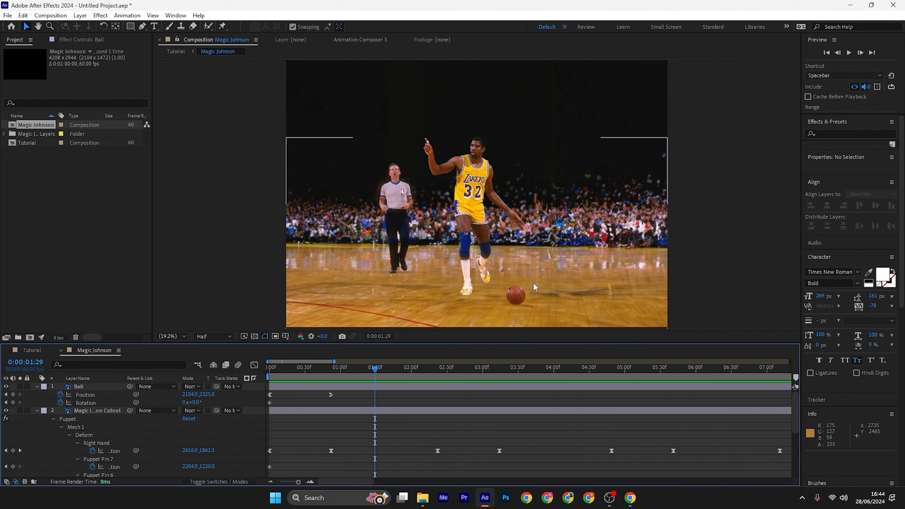
pyautogui.scroll(-3, 515, 305)
pyautogui.scroll(3, 470, 291)
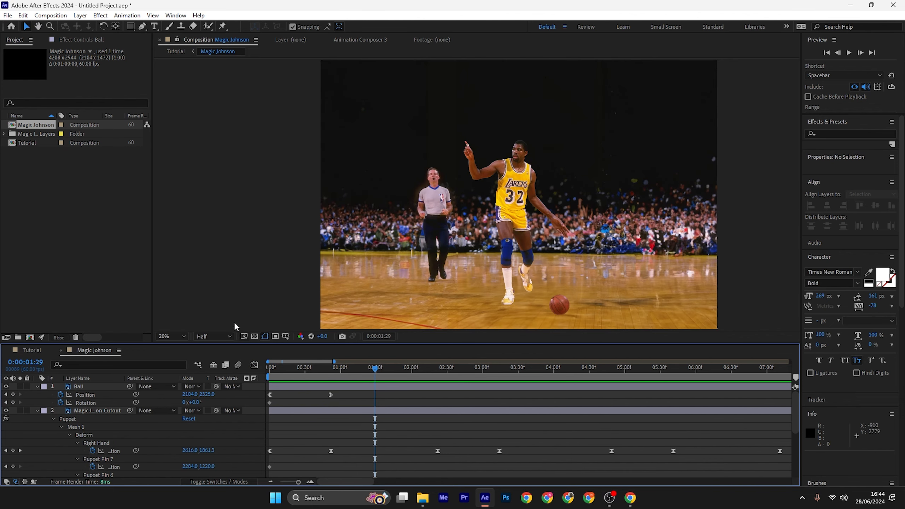
# Fit the composition in the viewer, move the Ball's second position keyframe to about 0:00:00:30, and preview the drop
pyautogui.click(171, 336)
pyautogui.click(185, 178)
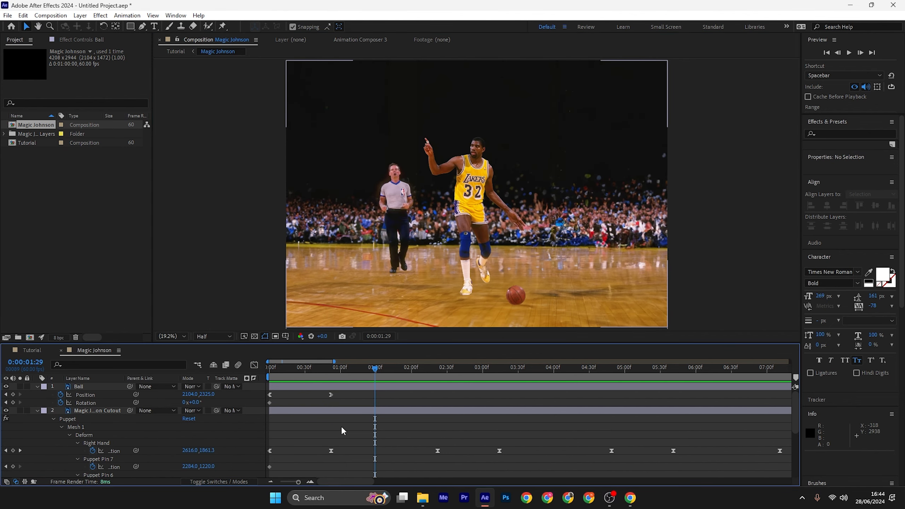
pyautogui.moveTo(331, 393); pyautogui.dragTo(304, 394)
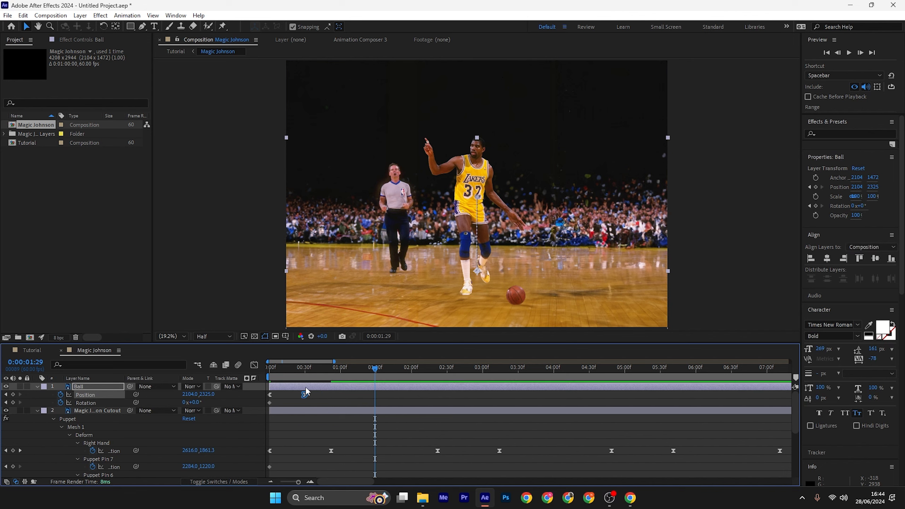
pyautogui.press('Home')
pyautogui.press('space')
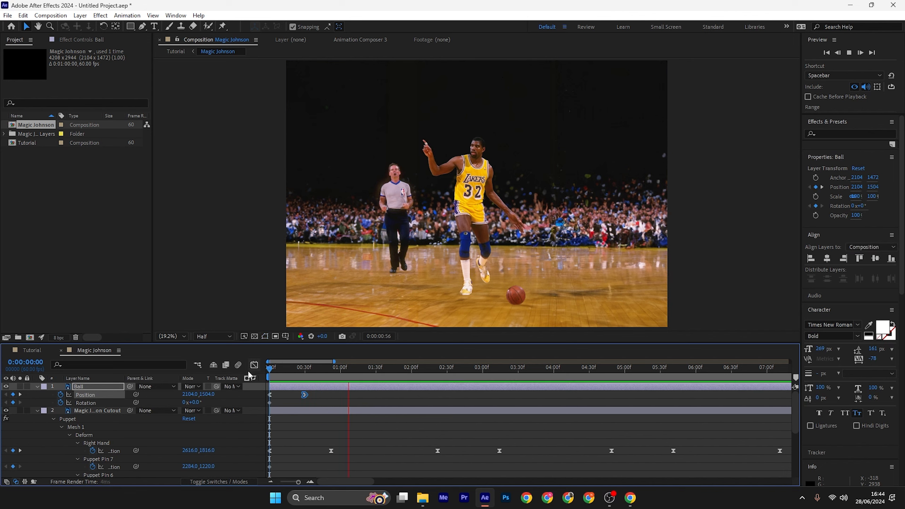
pyautogui.press('space')
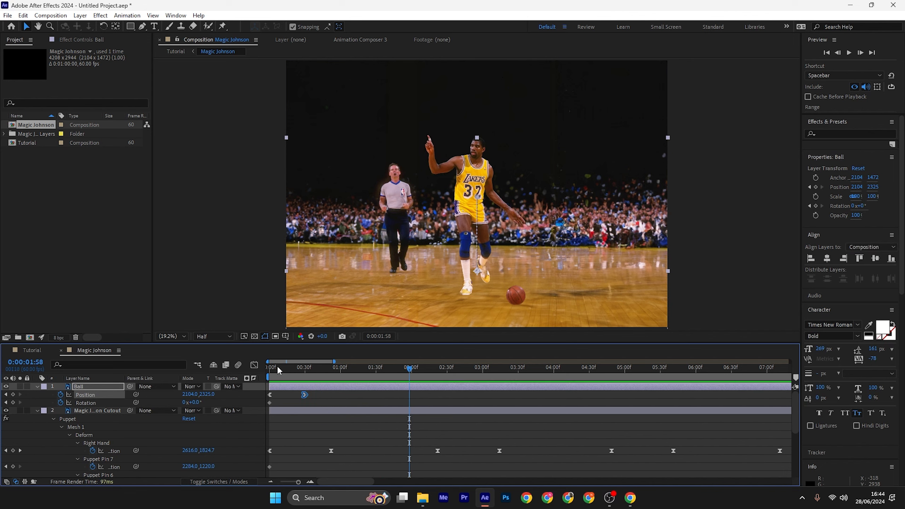
# Adjust the easing influence of the Ball's two position keyframes in the Graph Editor, keeping zero speed at both ends, and preview the changes
pyautogui.hotkey('shift', 'F3')
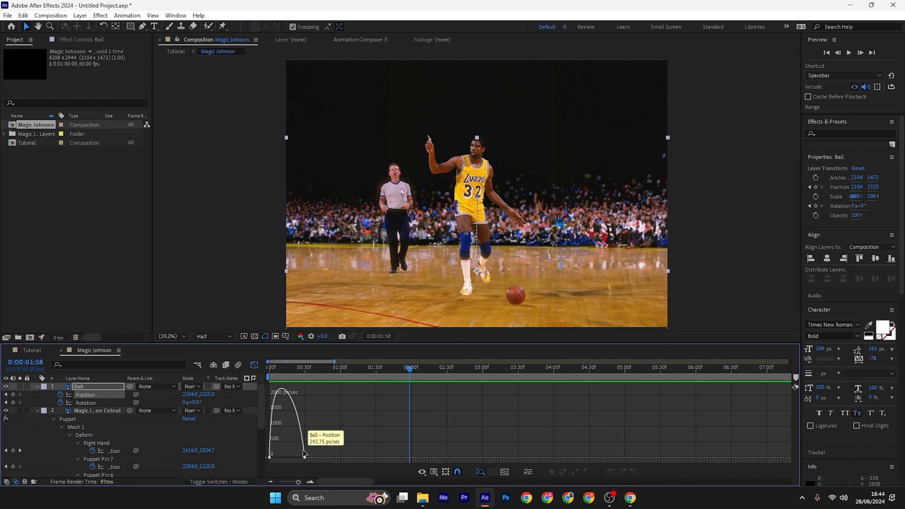
pyautogui.moveTo(295, 458)
pyautogui.mouseDown()
pyautogui.moveTo(278, 461)
pyautogui.moveTo(291, 458)
pyautogui.mouseUp()
pyautogui.press('space')
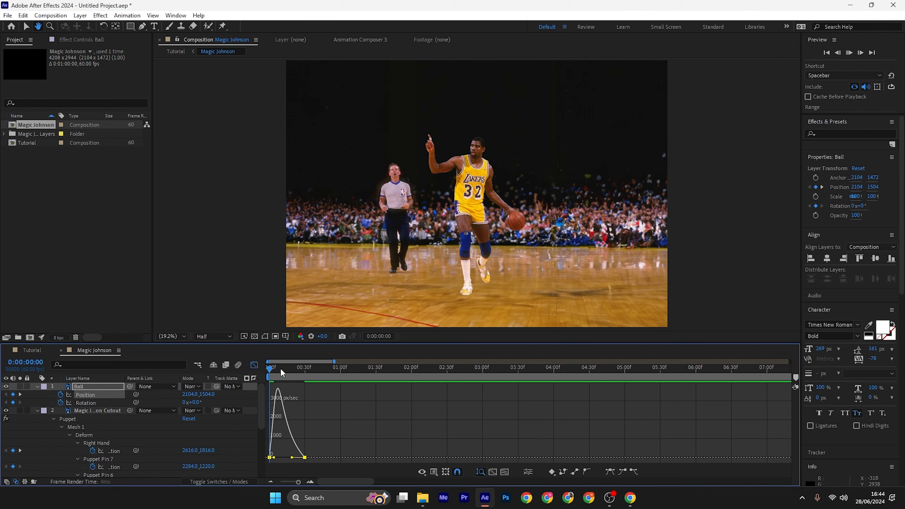
pyautogui.press('space')
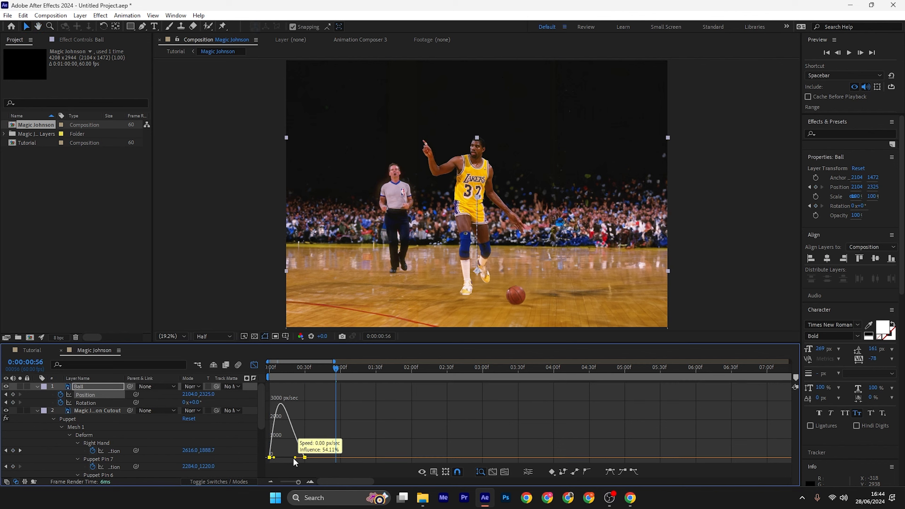
pyautogui.click(271, 368)
pyautogui.press('space')
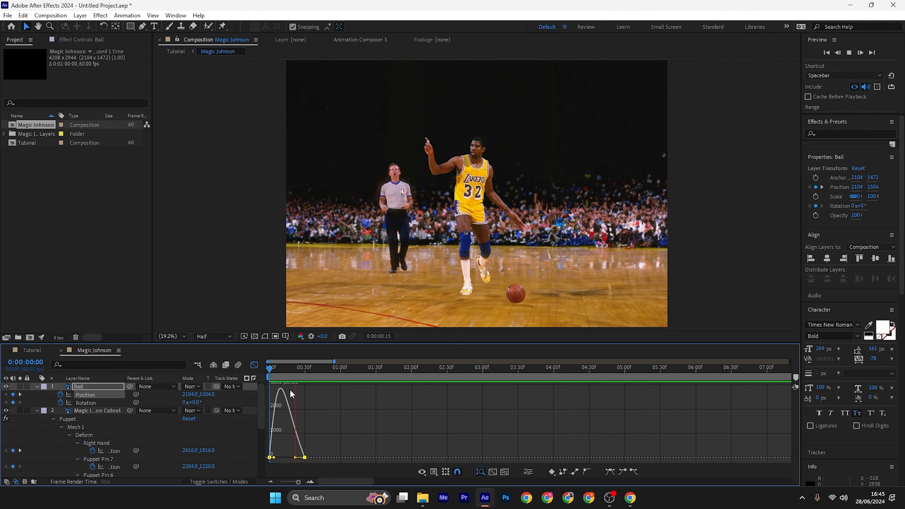
pyautogui.press('space')
pyautogui.moveTo(274, 457); pyautogui.dragTo(276, 459)
pyautogui.press('space')
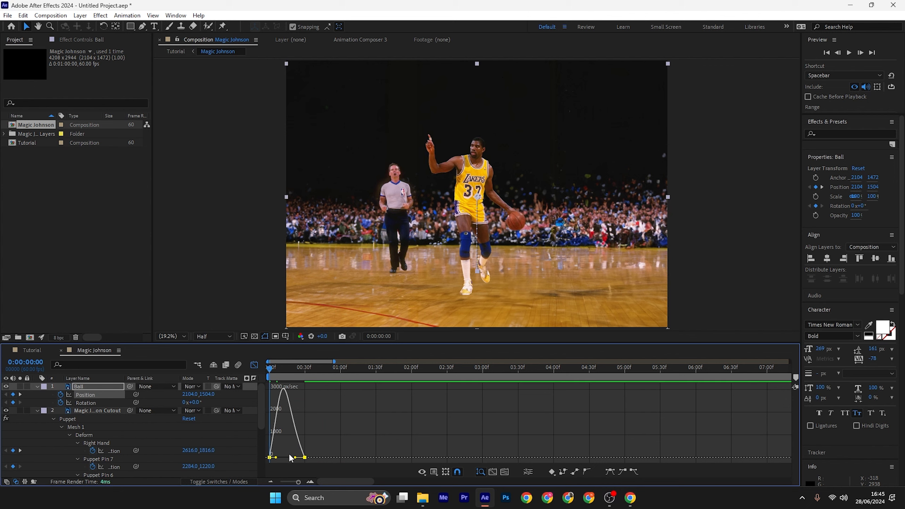
pyautogui.press('space')
# Return to the keyframe view, move the Ball's second position keyframe to about 0:00:00:40, and preview the drop from the first frame
pyautogui.click(254, 364)
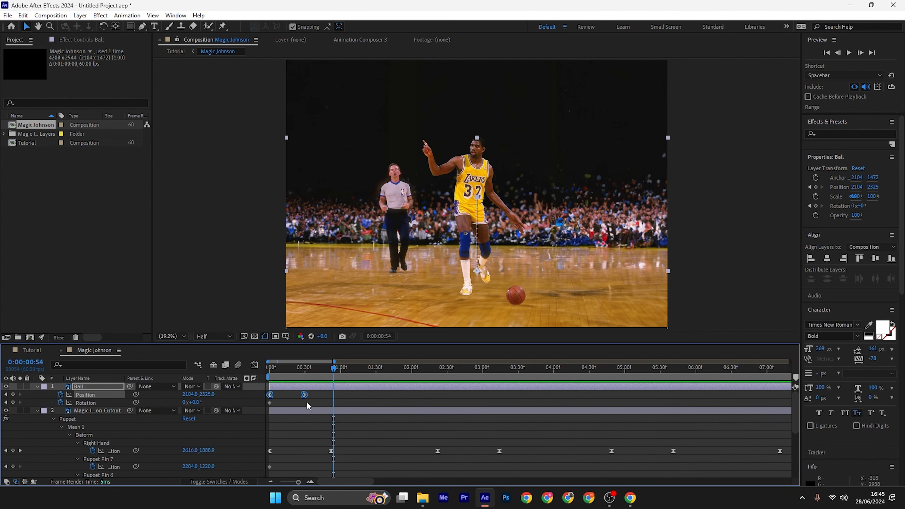
pyautogui.click(306, 401)
pyautogui.moveTo(303, 394); pyautogui.dragTo(316, 396)
pyautogui.moveTo(279, 370); pyautogui.dragTo(269, 370)
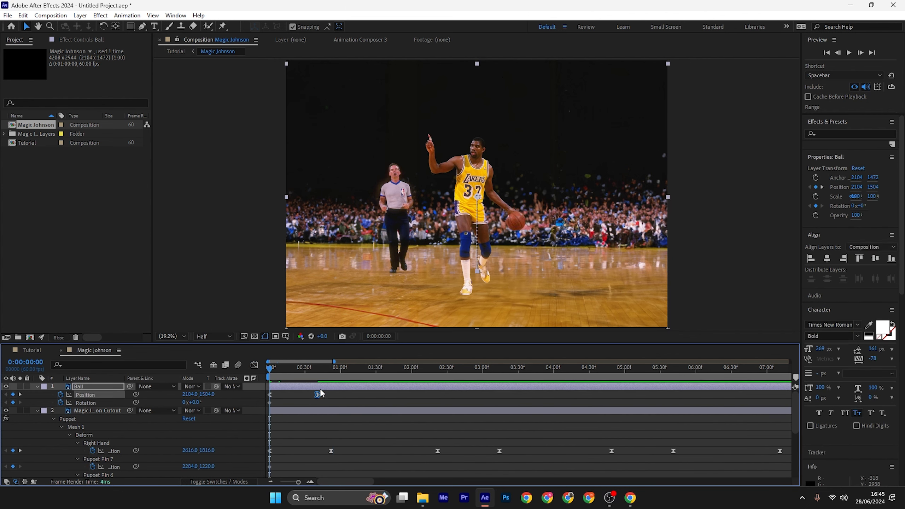
pyautogui.click(366, 397)
pyautogui.press('space')
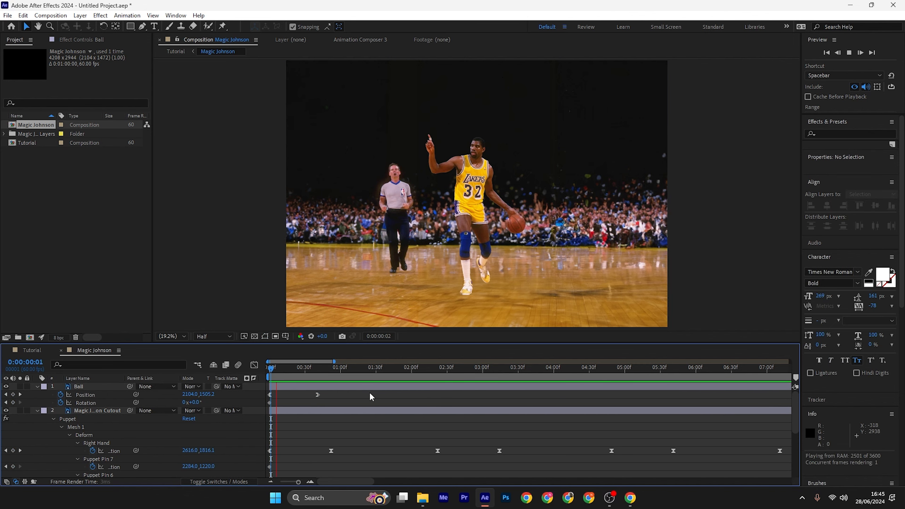
pyautogui.press('space')
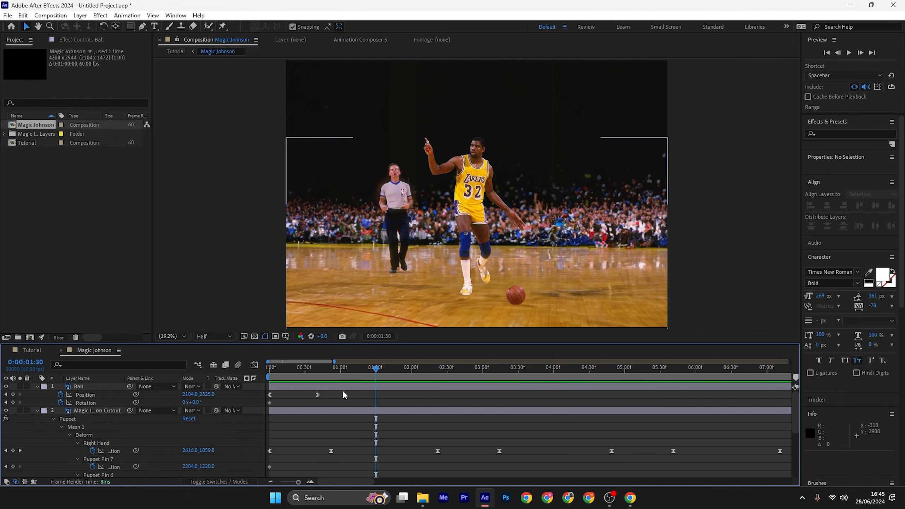
# Widen the visible time range and duplicate the Ball's two position keyframes, starting in line with the cutout's third Right Hand keyframe
pyautogui.moveTo(334, 362); pyautogui.dragTo(381, 362)
pyautogui.scroll(-5, 487, 286)
pyautogui.scroll(2, 481, 307)
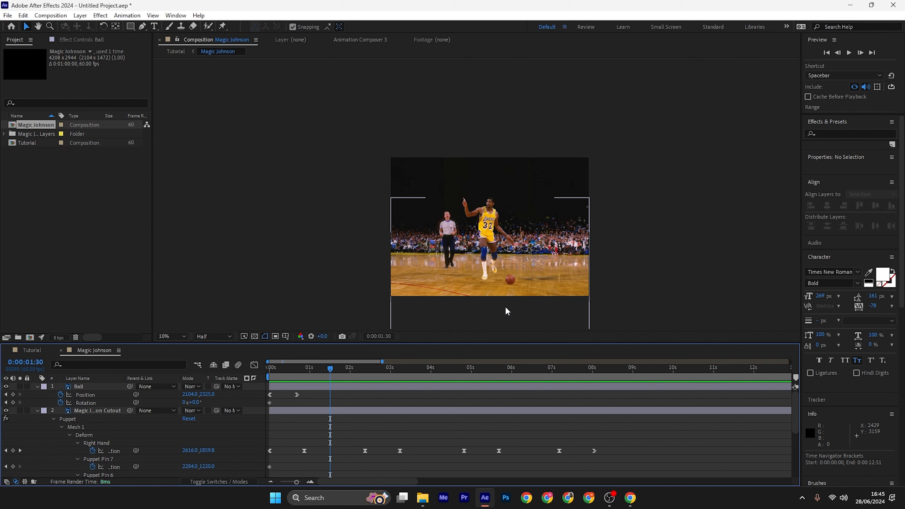
pyautogui.scroll(2, 463, 327)
pyautogui.moveTo(314, 391); pyautogui.dragTo(267, 401)
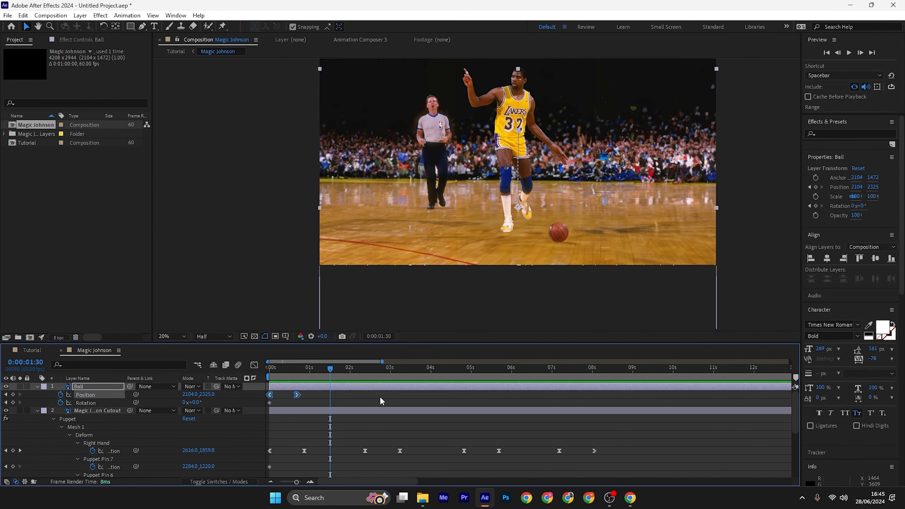
pyautogui.click(355, 370)
pyautogui.hotkey('ctrl', 'b')
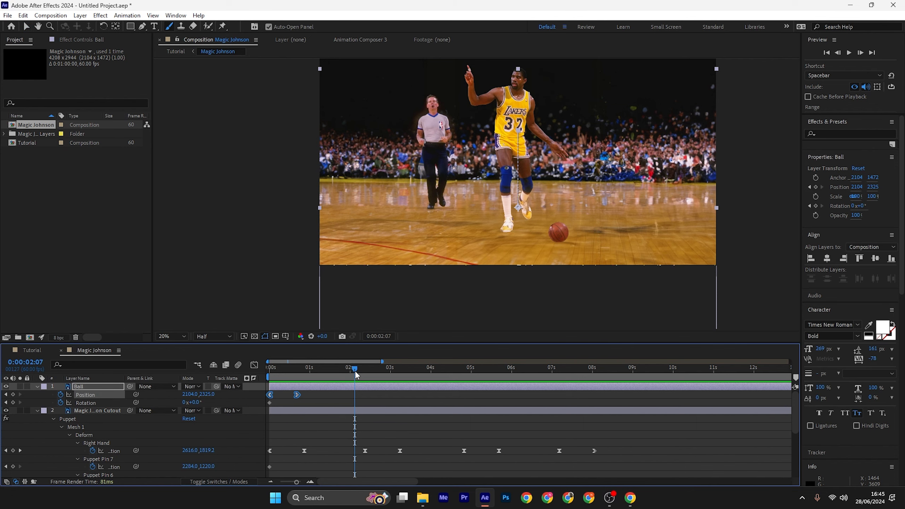
pyautogui.moveTo(354, 371); pyautogui.dragTo(363, 373)
pyautogui.hotkey('ctrl', 'v')
# Fit the composition in the viewer and preview both ball drops from the first frame
pyautogui.press('Home')
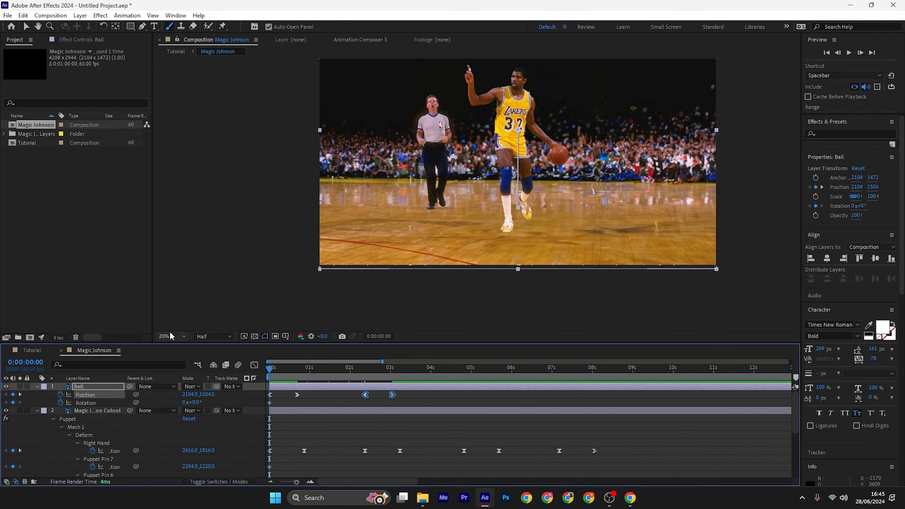
pyautogui.click(171, 336)
pyautogui.click(189, 179)
pyautogui.press('space')
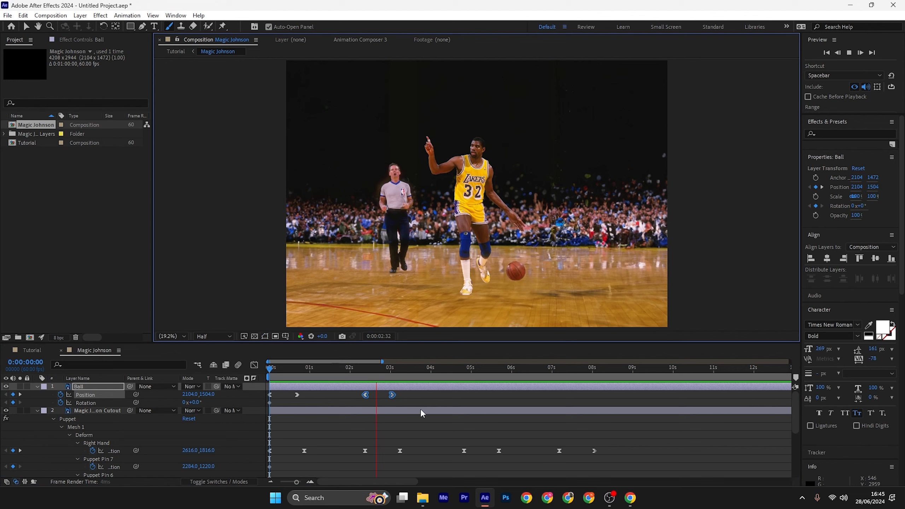
pyautogui.press('space')
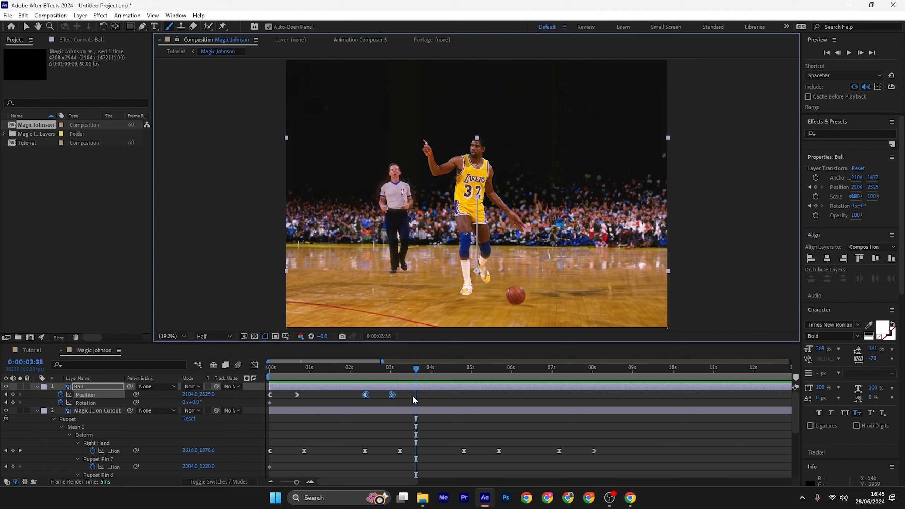
# Ease the ball's rise between its second and third position keyframes in the Graph Editor, with an early speed peak tapering to zero
pyautogui.moveTo(410, 397); pyautogui.dragTo(358, 397)
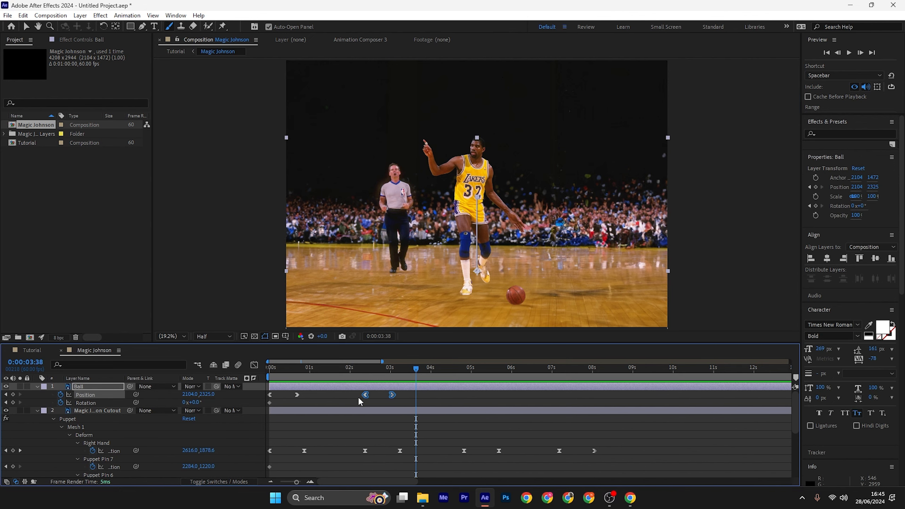
pyautogui.click(357, 396)
pyautogui.click(296, 394)
pyautogui.press('Home')
pyautogui.press('space')
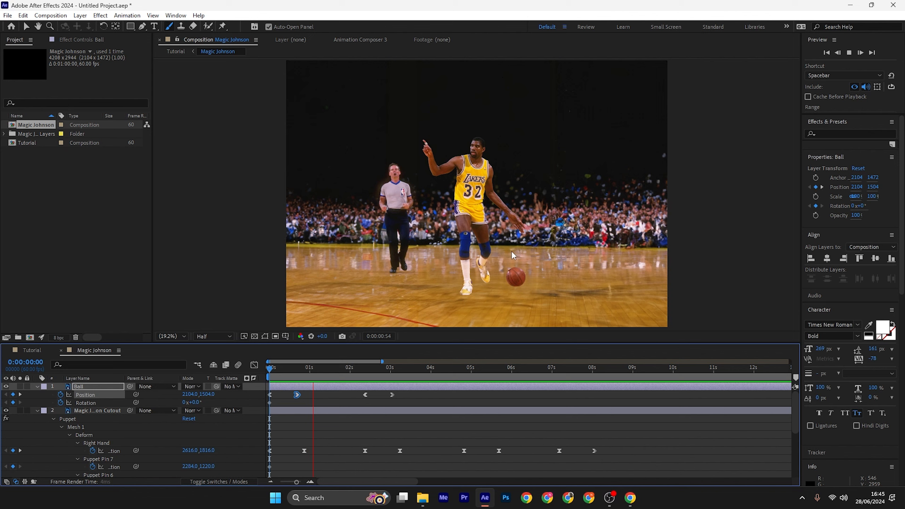
pyautogui.press('space')
pyautogui.click(254, 365)
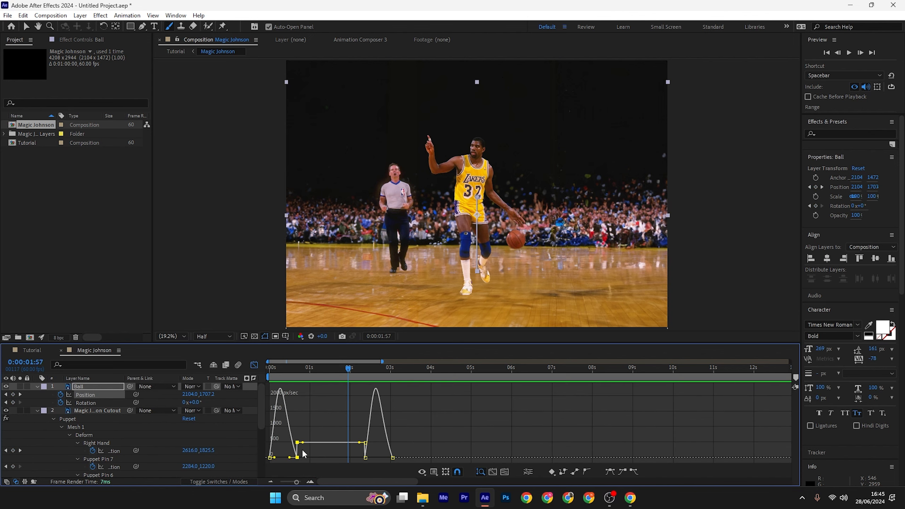
pyautogui.moveTo(360, 442); pyautogui.dragTo(335, 459)
# Preview the ball's eased rise from the first frame and return to the keyframe view
pyautogui.press('Home')
pyautogui.press('space')
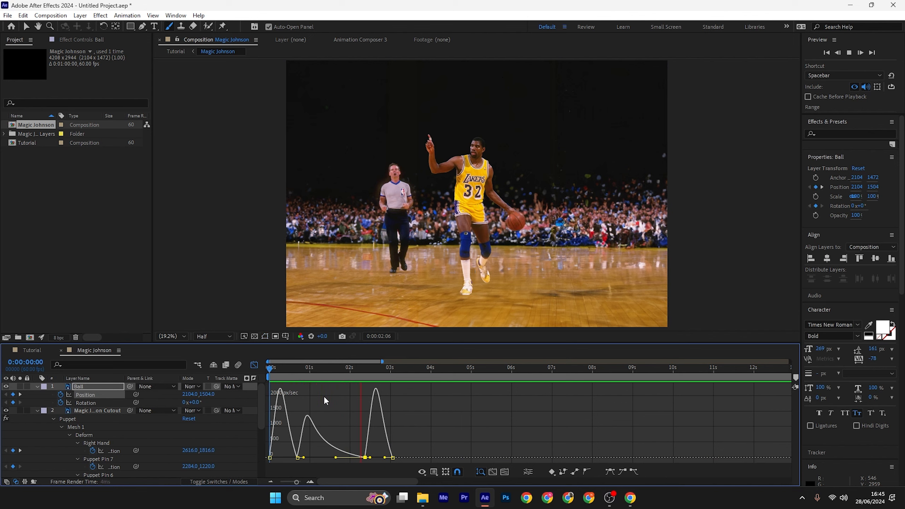
pyautogui.press('space')
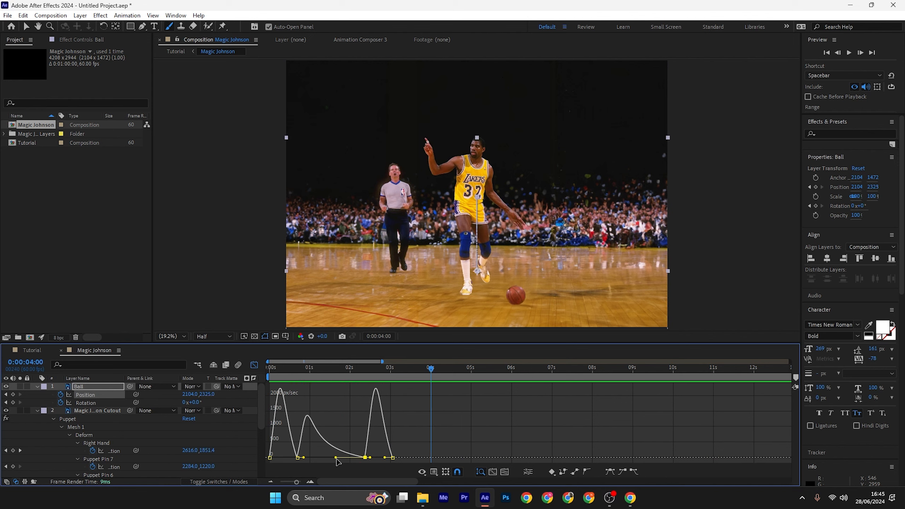
pyautogui.click(253, 365)
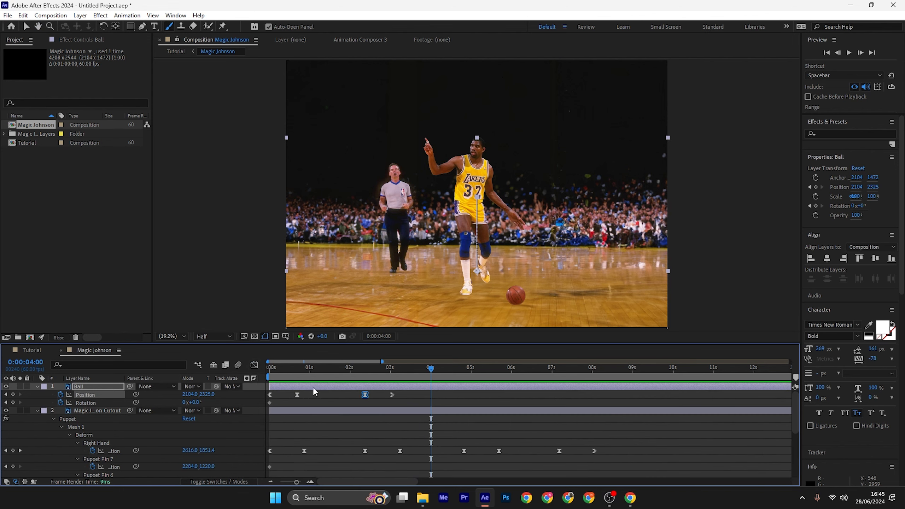
# Shift the Ball's third and fourth position keyframes earlier so the third one sits at 0:00:02:00
pyautogui.moveTo(332, 366); pyautogui.dragTo(351, 372)
pyautogui.moveTo(409, 392); pyautogui.dragTo(362, 395)
pyautogui.click(349, 372)
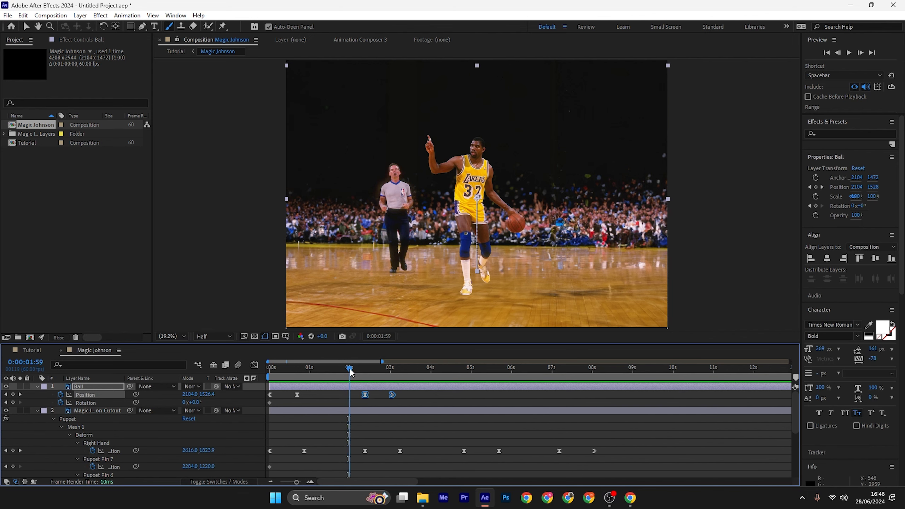
pyautogui.moveTo(366, 397); pyautogui.dragTo(352, 397)
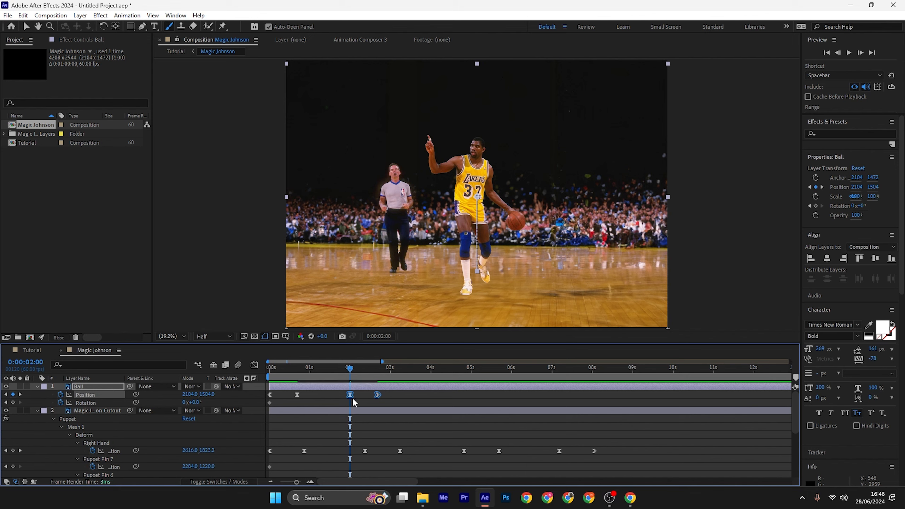
pyautogui.click(359, 401)
pyautogui.click(381, 409)
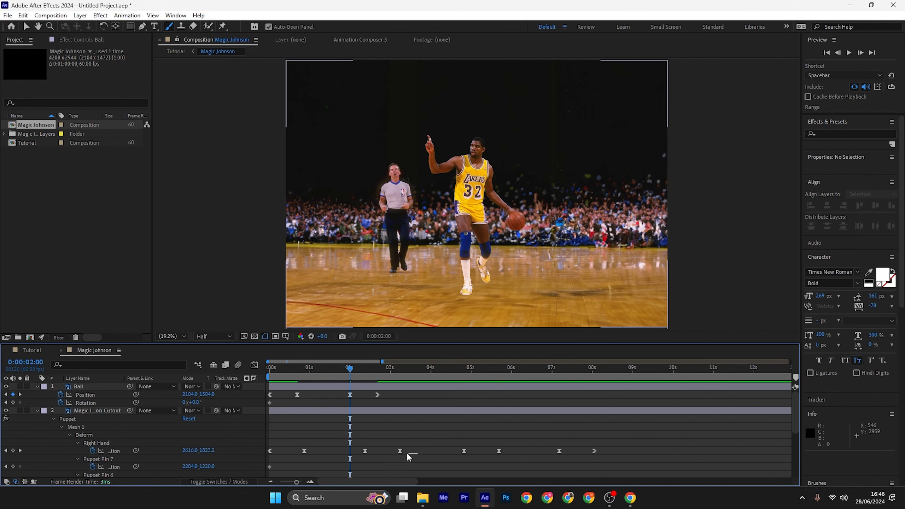
# Shift the cutout's Right Hand keyframes from the third onward earlier so the third aligns with the Ball's keyframe at 0:00:02:00
pyautogui.moveTo(365, 450); pyautogui.dragTo(352, 450)
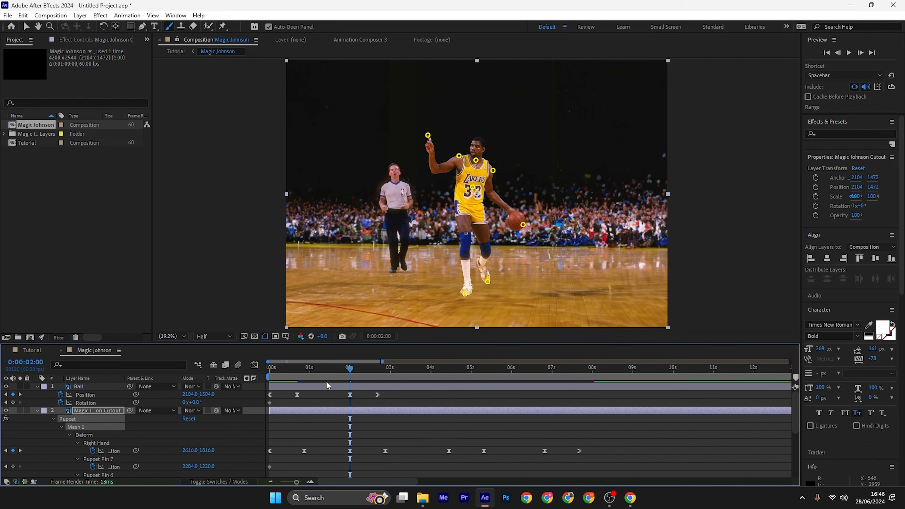
pyautogui.moveTo(277, 373); pyautogui.dragTo(349, 376)
pyautogui.click(347, 426)
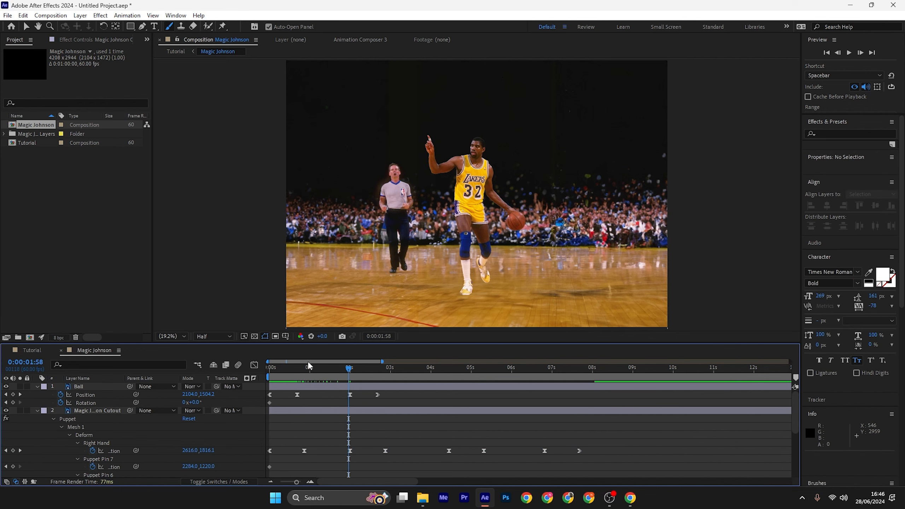
# Scrub through the bounce around 0:00:02:00 and preview the hand and ball timing from the first frame
pyautogui.click(289, 374)
pyautogui.moveTo(289, 377); pyautogui.dragTo(357, 377)
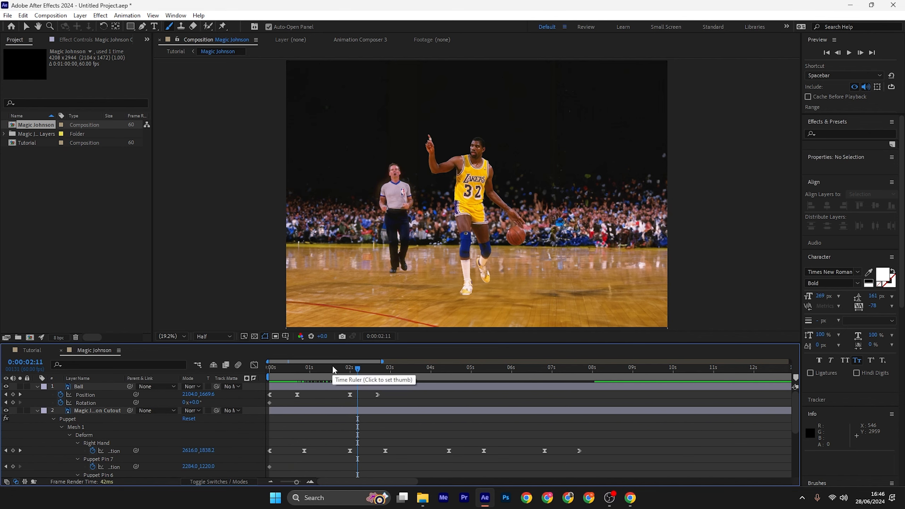
pyautogui.press('Home')
pyautogui.press('space')
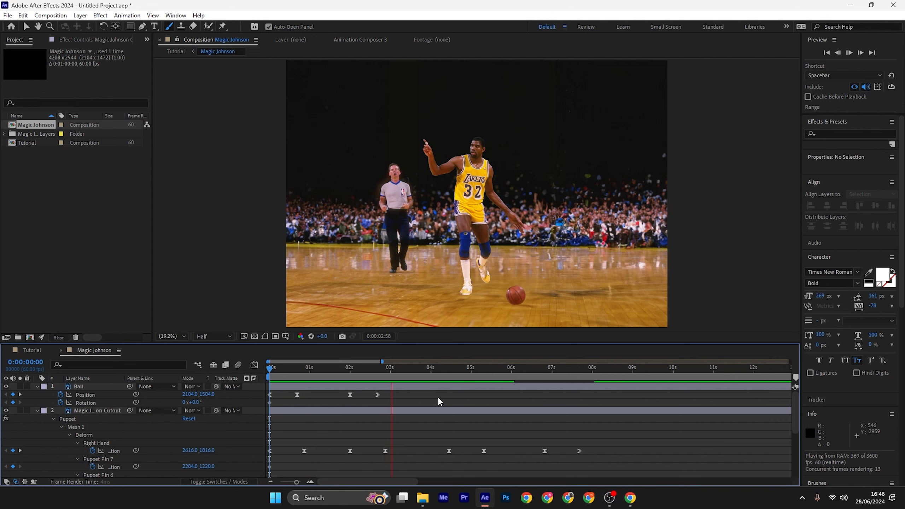
pyautogui.press('space')
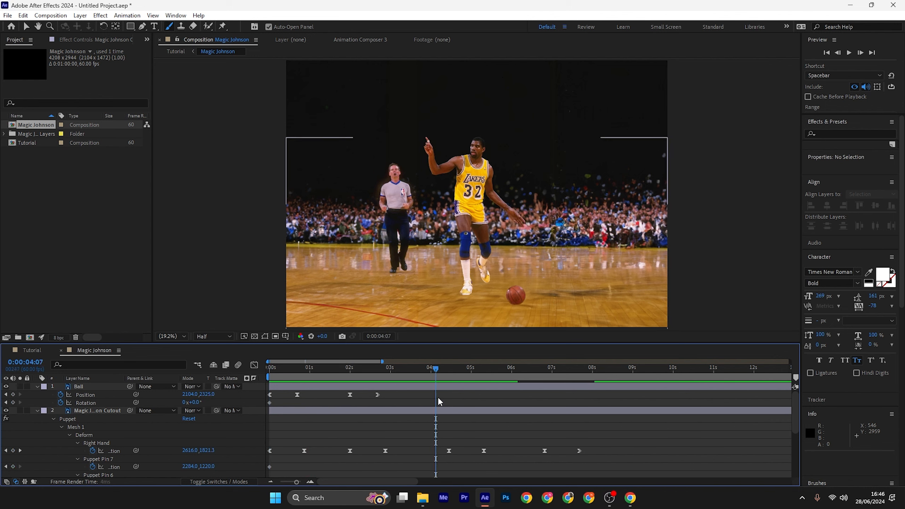
# Move the Ball's fourth position keyframe into line with the cutout's fourth Right Hand keyframe
pyautogui.press('Home')
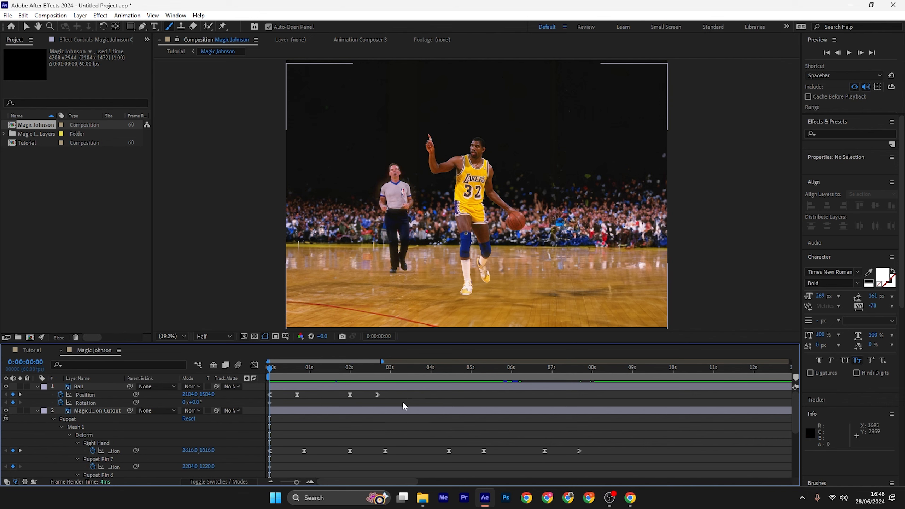
pyautogui.moveTo(378, 394); pyautogui.dragTo(385, 395)
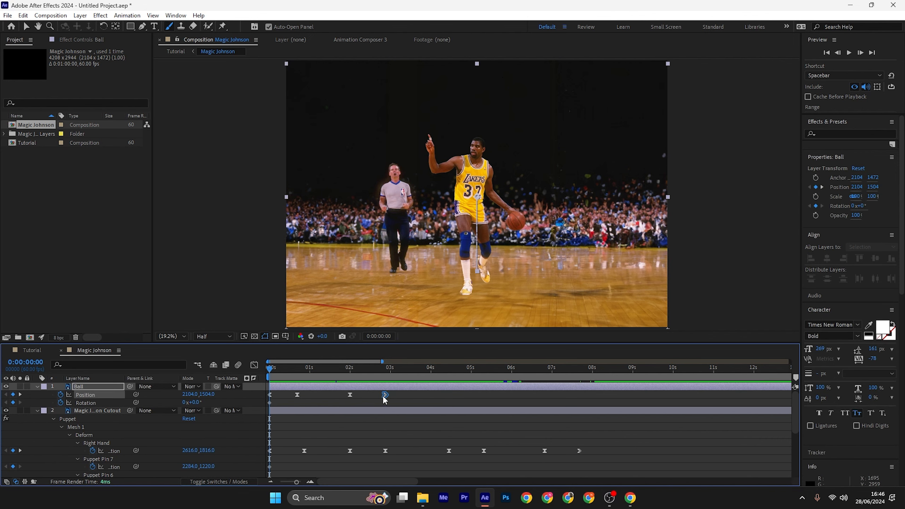
# Undo the last move of the Ball's fourth Position keyframe and paste a copy of its four Position keyframes at 0:00:03:56
pyautogui.click(420, 401)
pyautogui.hotkey('ctrl', 'z')
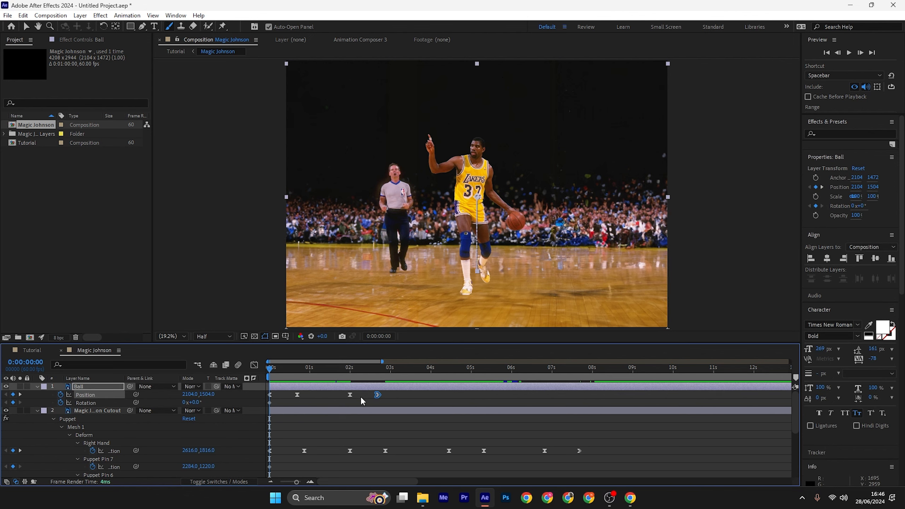
pyautogui.moveTo(420, 399); pyautogui.dragTo(271, 394)
pyautogui.moveTo(407, 396); pyautogui.dragTo(262, 393)
pyautogui.moveTo(424, 365); pyautogui.dragTo(427, 369)
pyautogui.hotkey('ctrl', 'v')
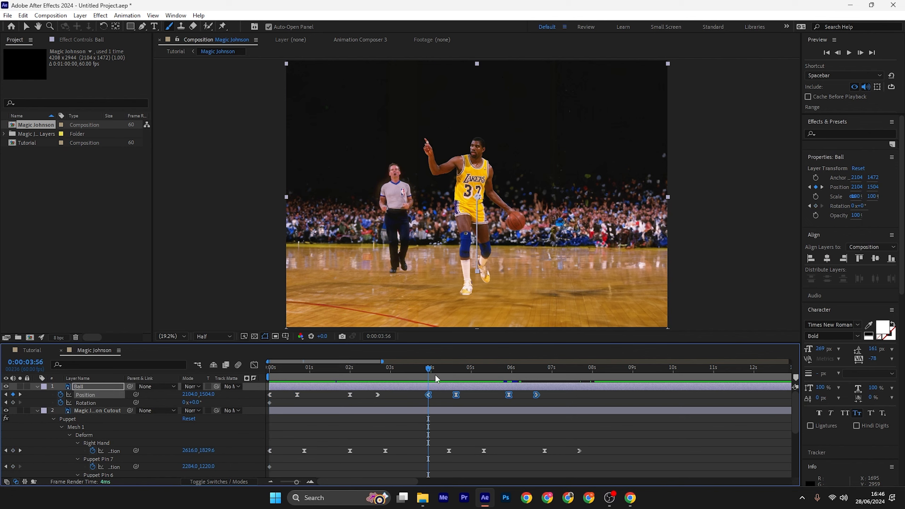
# Shift the cutout's Right Hand keyframes from the fifth onward earlier so the fifth aligns with the Ball's keyframe at 0:00:03:56
pyautogui.moveTo(639, 446); pyautogui.dragTo(437, 455)
pyautogui.moveTo(449, 451); pyautogui.dragTo(434, 449)
pyautogui.click(461, 434)
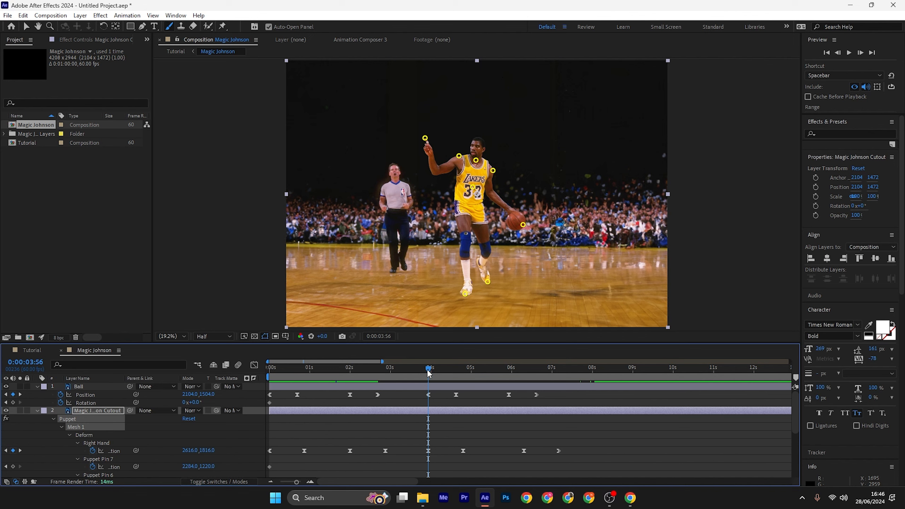
pyautogui.moveTo(428, 373)
pyautogui.mouseDown()
pyautogui.moveTo(445, 393)
pyautogui.moveTo(428, 373)
pyautogui.moveTo(465, 378)
pyautogui.moveTo(437, 380)
pyautogui.mouseUp()
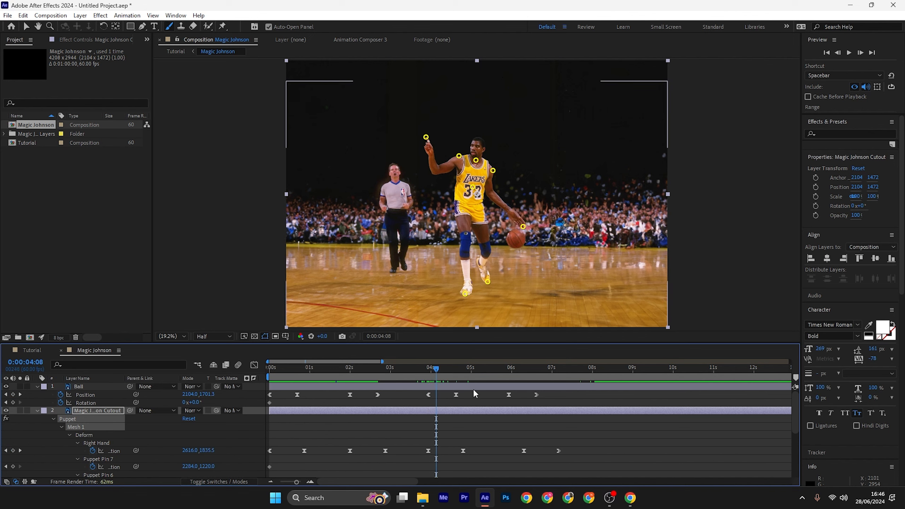
# Try shifting the Ball's pasted Position keyframes slightly later and preview the timing from 0:00:03:42
pyautogui.moveTo(598, 391); pyautogui.dragTo(418, 375)
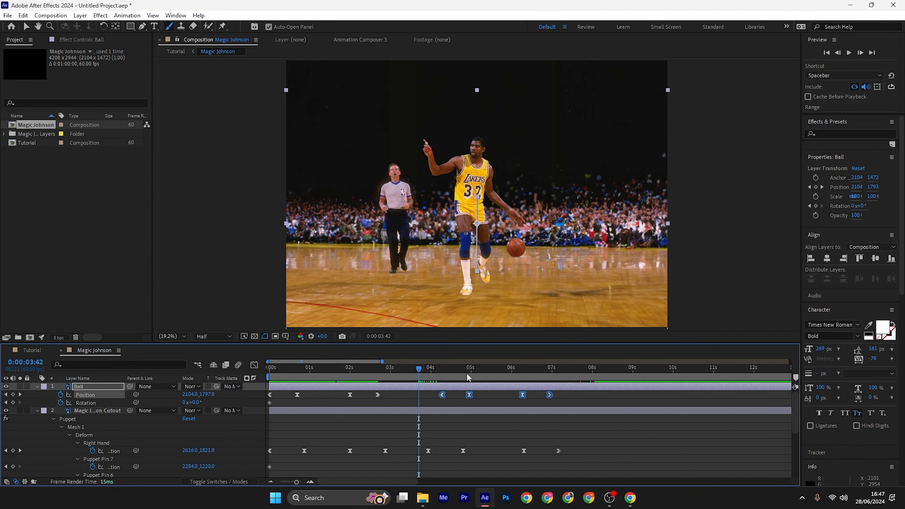
pyautogui.press('space')
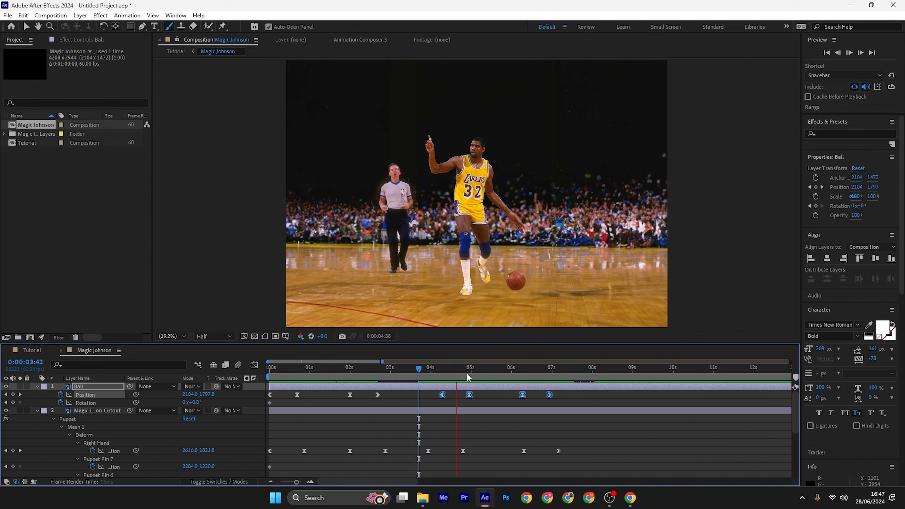
pyautogui.press('space')
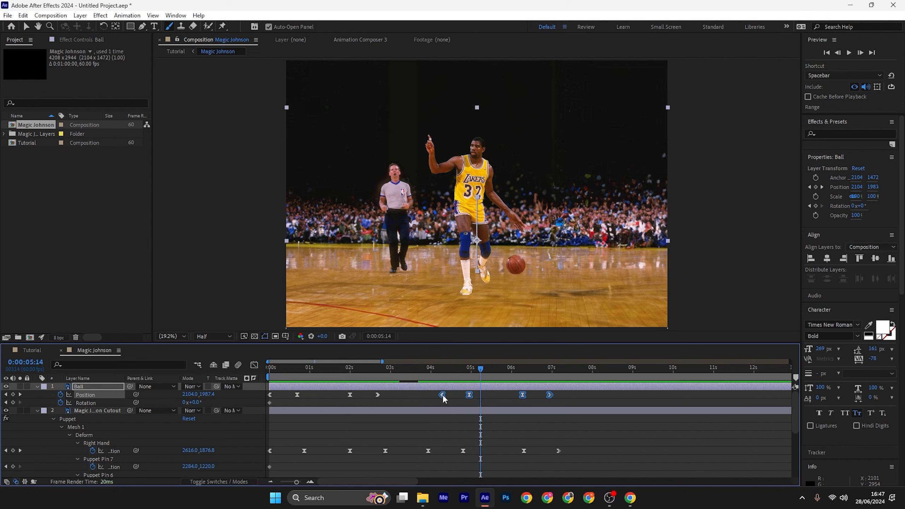
pyautogui.hotkey('ctrl', 'z')
# Preview the hand and ball timing from 0:00:03:39 and again from the first frame
pyautogui.moveTo(429, 372); pyautogui.dragTo(416, 372)
pyautogui.press('space')
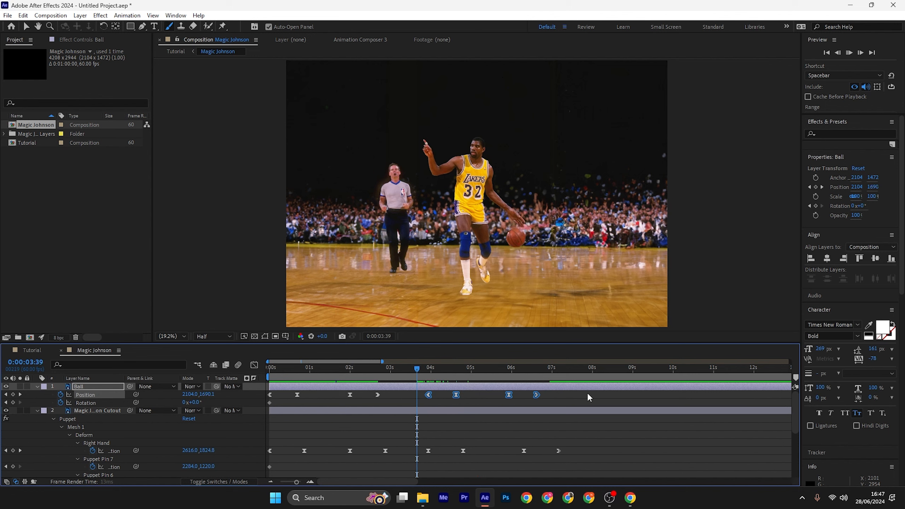
pyautogui.press('space')
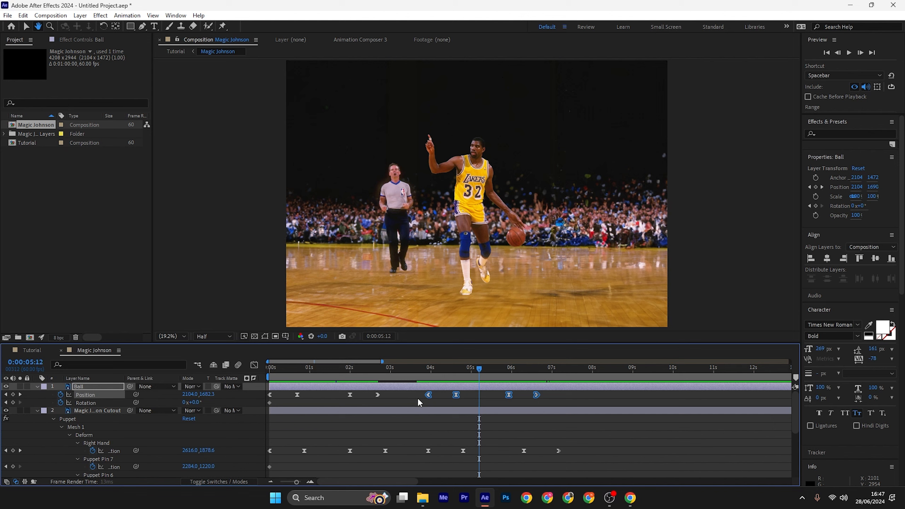
pyautogui.moveTo(560, 400); pyautogui.dragTo(270, 371)
pyautogui.press('space')
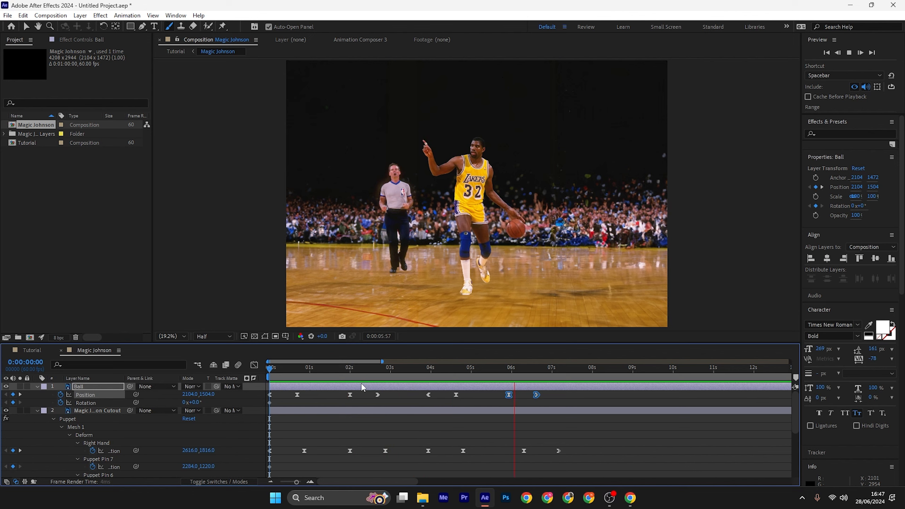
pyautogui.press('space')
# Move the Ball's last two Position keyframes later so the seventh aligns with the cutout's seventh Right Hand keyframe
pyautogui.moveTo(573, 397); pyautogui.dragTo(504, 398)
pyautogui.moveTo(508, 394); pyautogui.dragTo(524, 394)
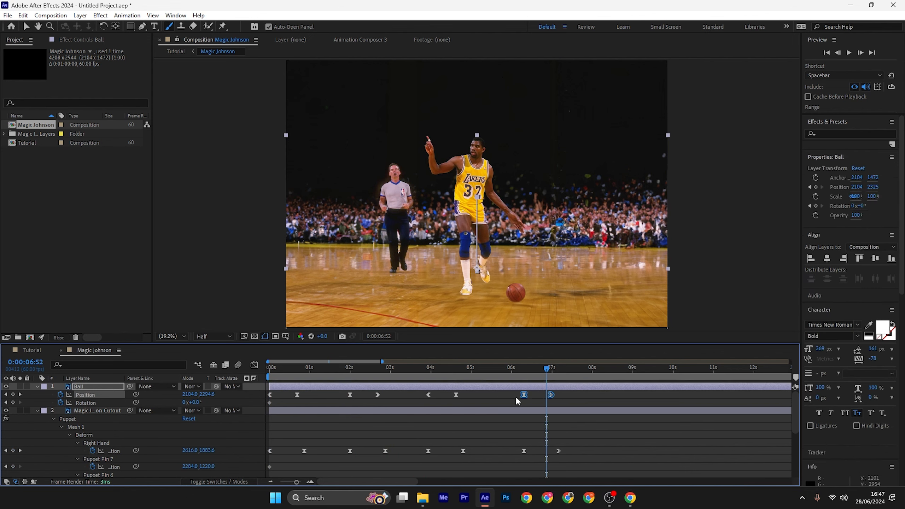
pyautogui.click(513, 396)
# Shift all of the Ball's Position keyframes two frames later and preview the animation from the first frame
pyautogui.click(85, 394)
pyautogui.moveTo(381, 362); pyautogui.dragTo(278, 361)
pyautogui.moveTo(270, 395); pyautogui.dragTo(251, 380)
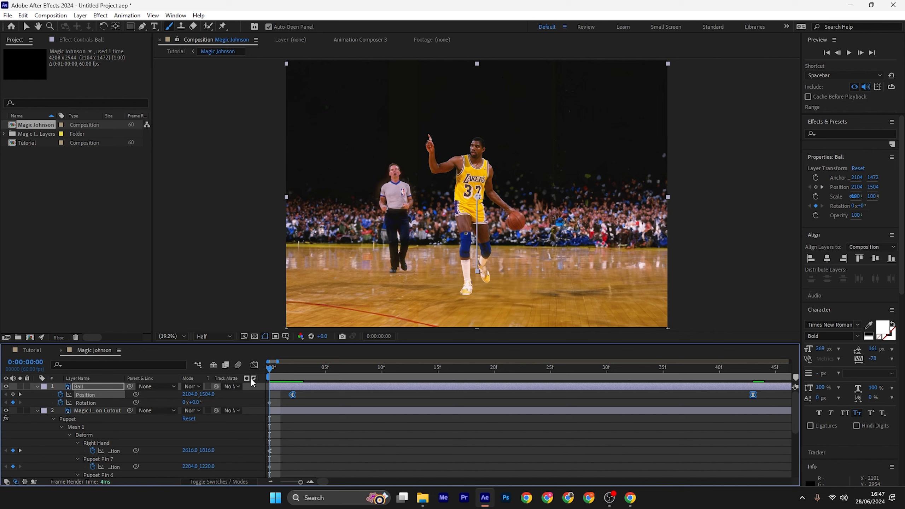
pyautogui.scroll(-8, 383, 391)
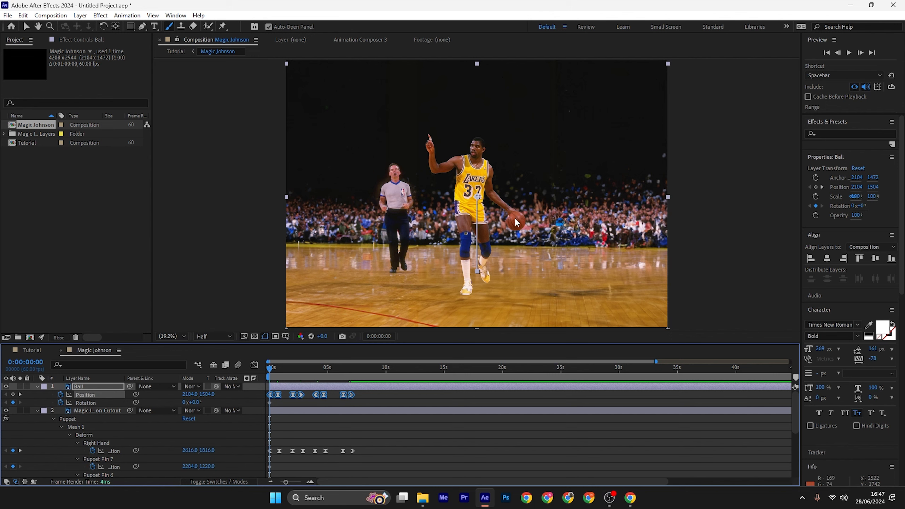
pyautogui.press('space')
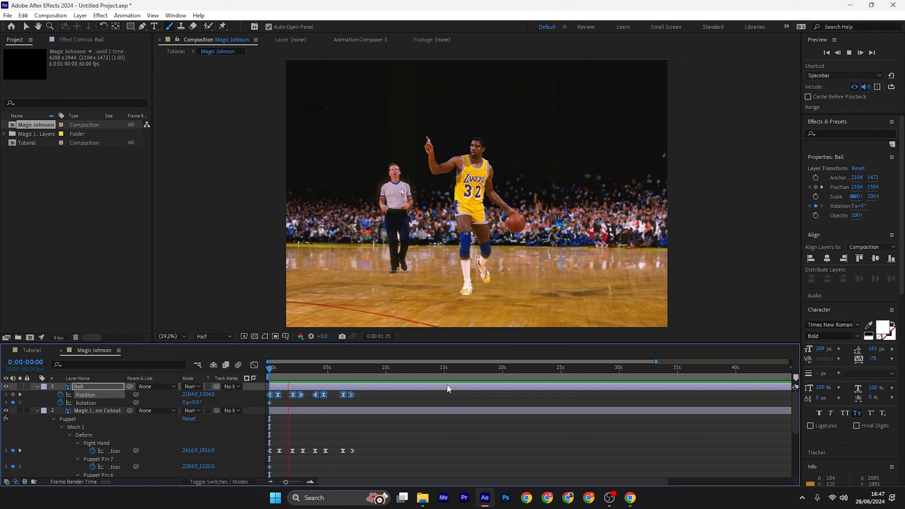
pyautogui.press('space')
# Ease the flat stretch between the Ball's fourth and fifth Position keyframes in the speed graph, using 0.00 px/sec and 81.75% influence at the fifth, and preview it
pyautogui.click(336, 403)
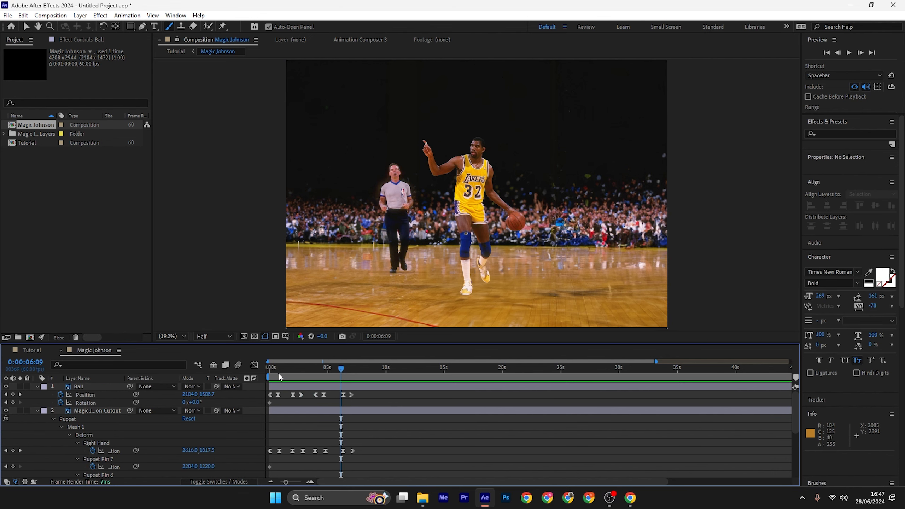
pyautogui.moveTo(276, 370); pyautogui.dragTo(287, 370)
pyautogui.click(85, 394)
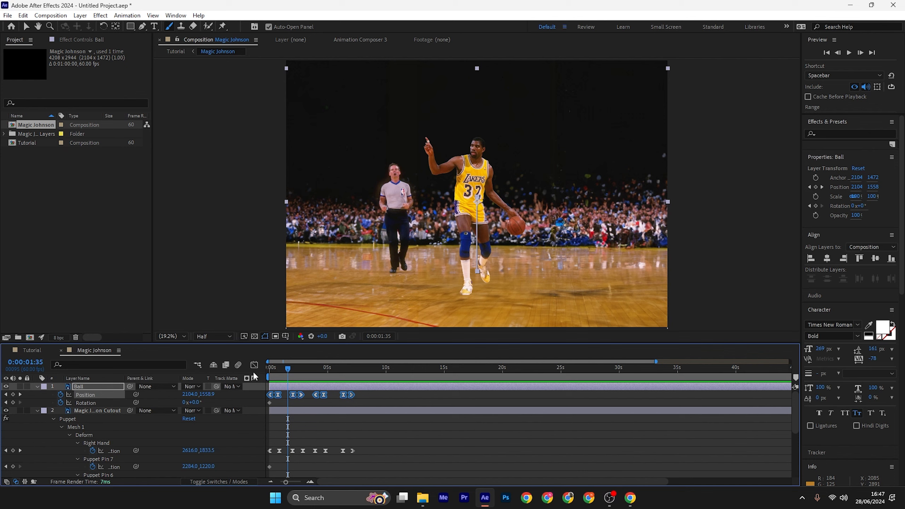
pyautogui.click(252, 371)
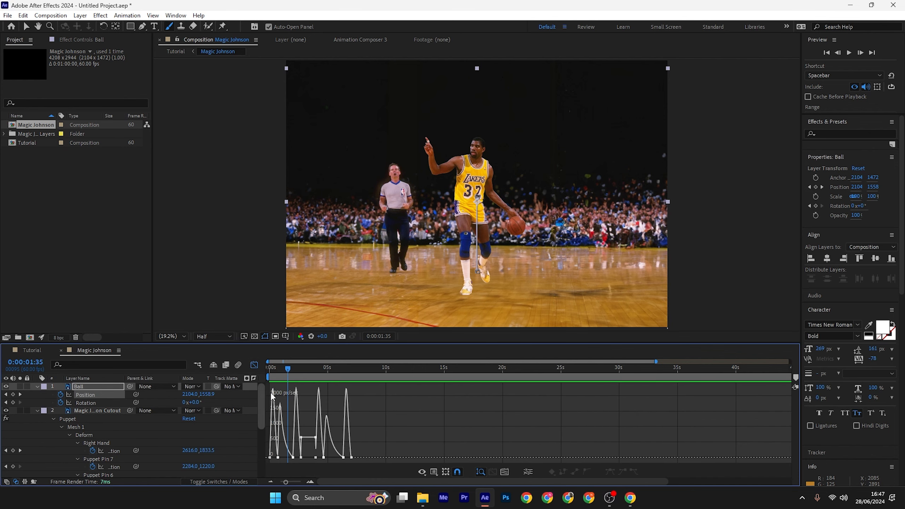
pyautogui.scroll(1, 293, 439)
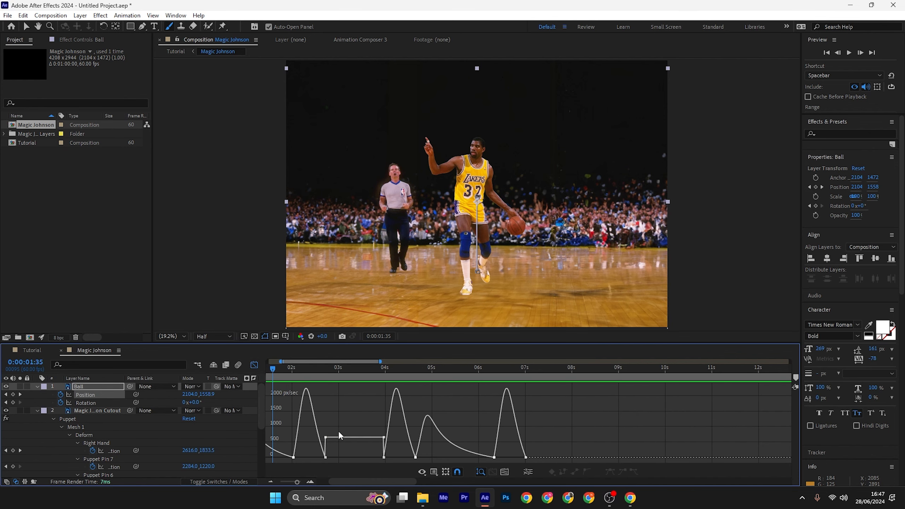
pyautogui.scroll(-1, 330, 436)
pyautogui.click(327, 437)
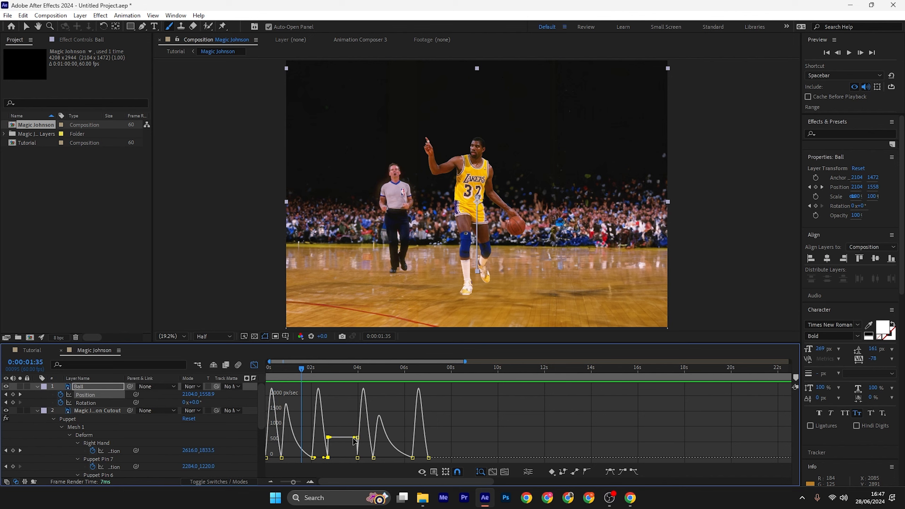
pyautogui.moveTo(355, 441); pyautogui.dragTo(344, 458)
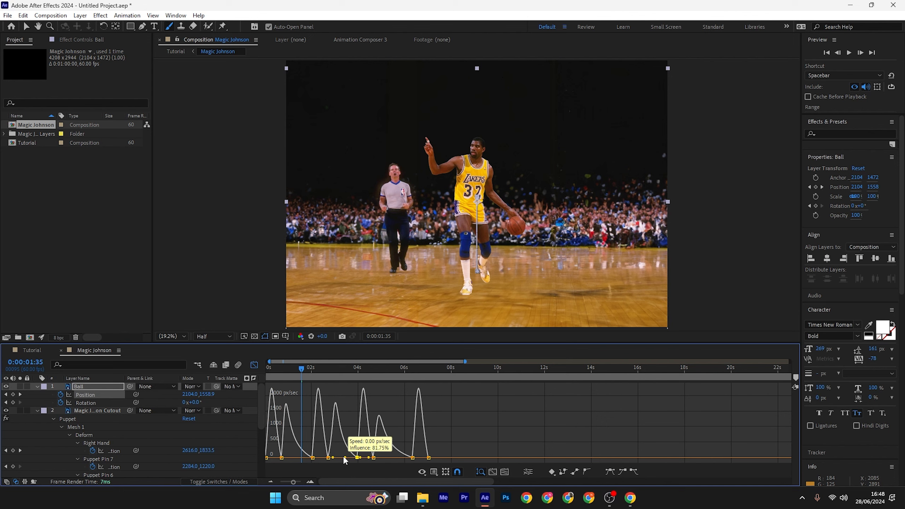
pyautogui.press('space')
pyautogui.click(253, 365)
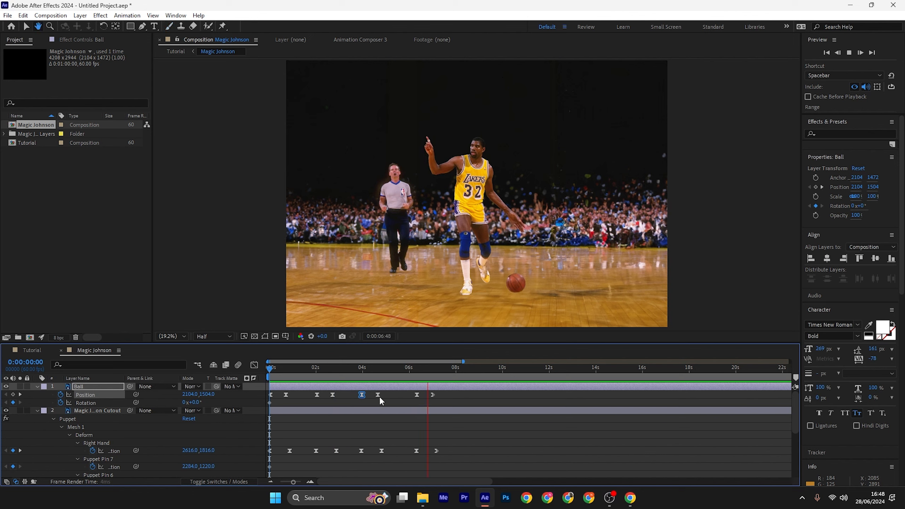
pyautogui.press('space')
# Shift the last two keyframes of both the Ball's Position and the cutout's Right Hand earlier so each pair starts at about six seconds
pyautogui.moveTo(441, 392); pyautogui.dragTo(409, 395)
pyautogui.click(419, 400)
pyautogui.moveTo(451, 457); pyautogui.dragTo(410, 451)
pyautogui.click(367, 421)
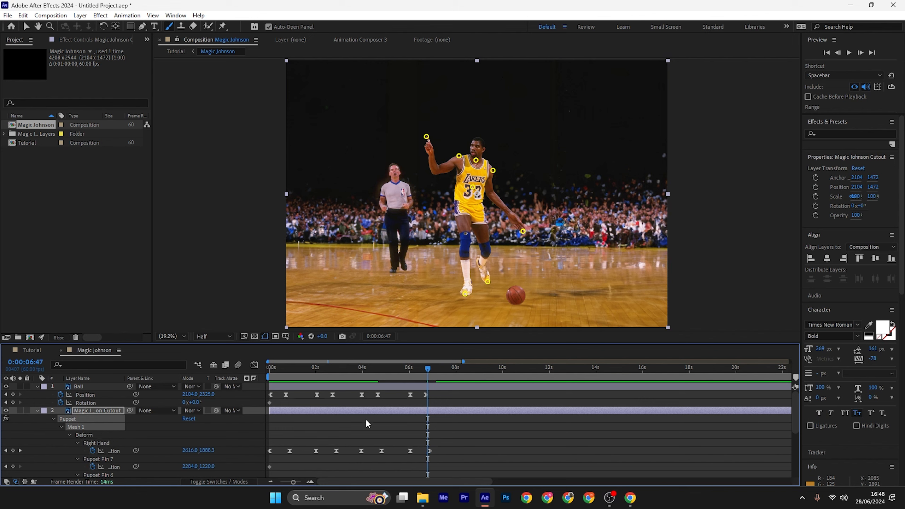
# Preview the full ball and hand animation from the first frame
pyautogui.press('Home')
pyautogui.press('space')
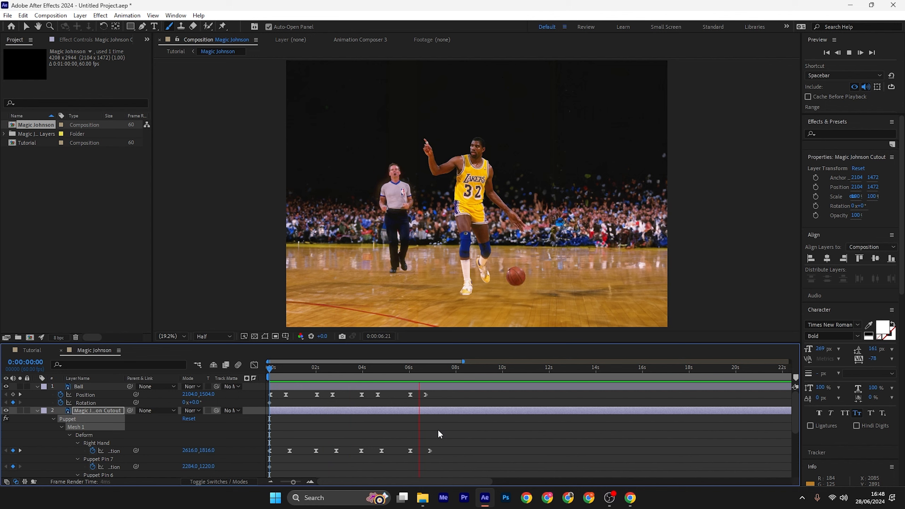
pyautogui.press('space')
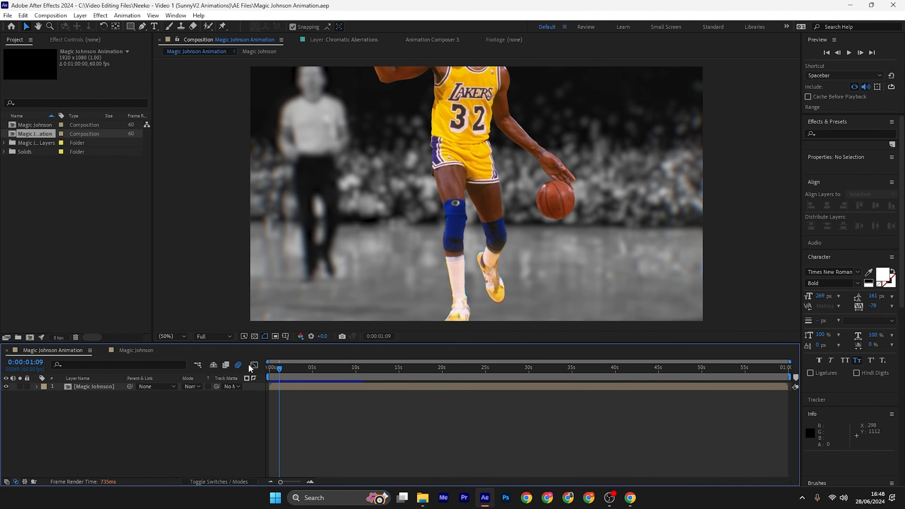
# Play the finished Magic Johnson Animation composition, and examine the bounce and layers inside its nested Magic Johnson composition
pyautogui.press('Home')
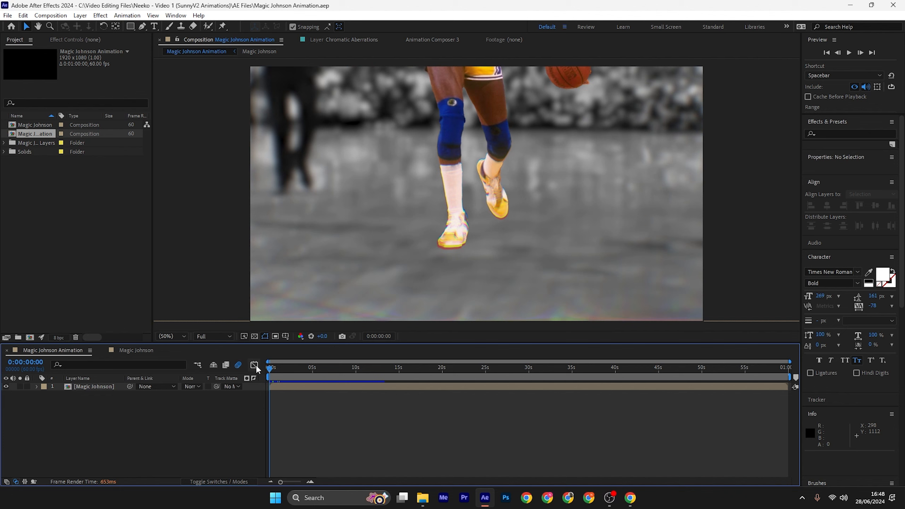
pyautogui.press('space')
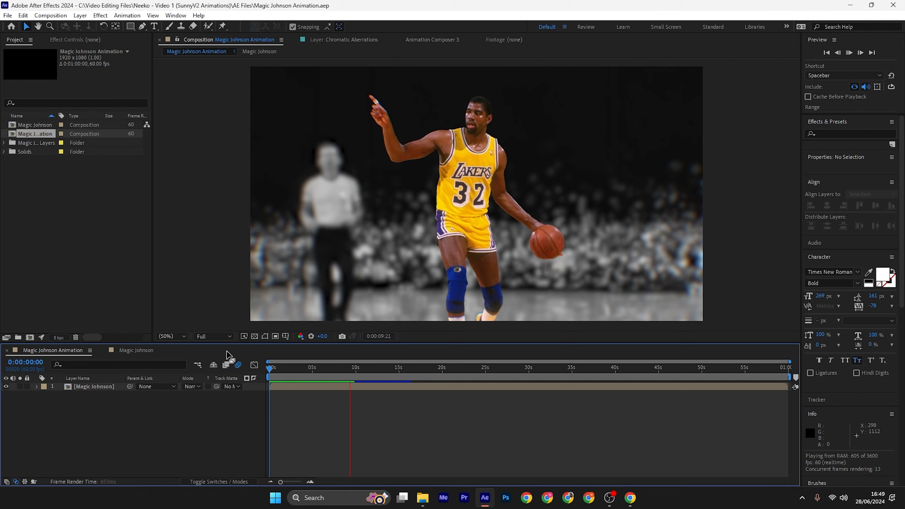
pyautogui.click(132, 350)
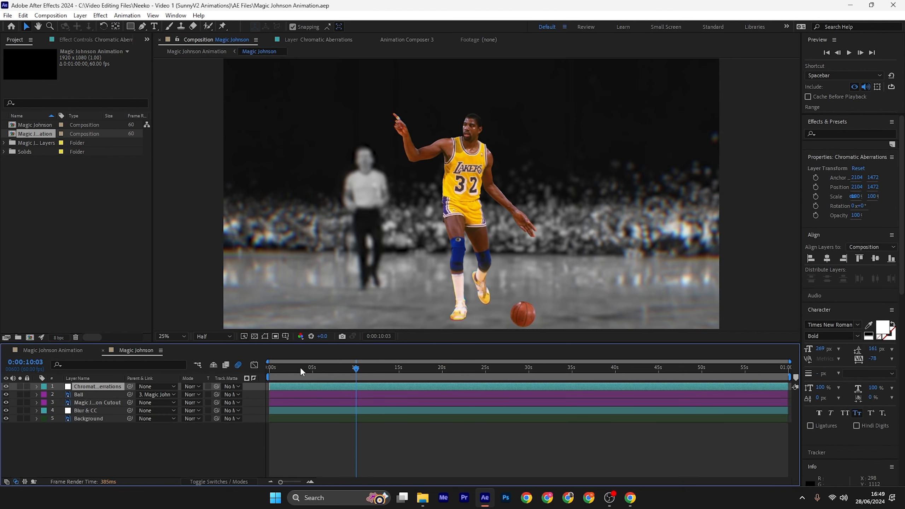
pyautogui.moveTo(300, 368); pyautogui.dragTo(277, 368)
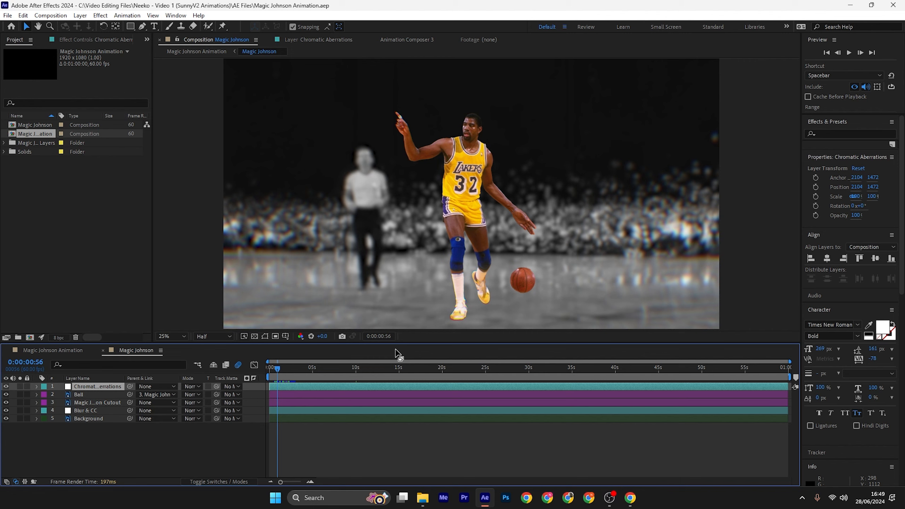
pyautogui.moveTo(272, 370); pyautogui.dragTo(268, 370)
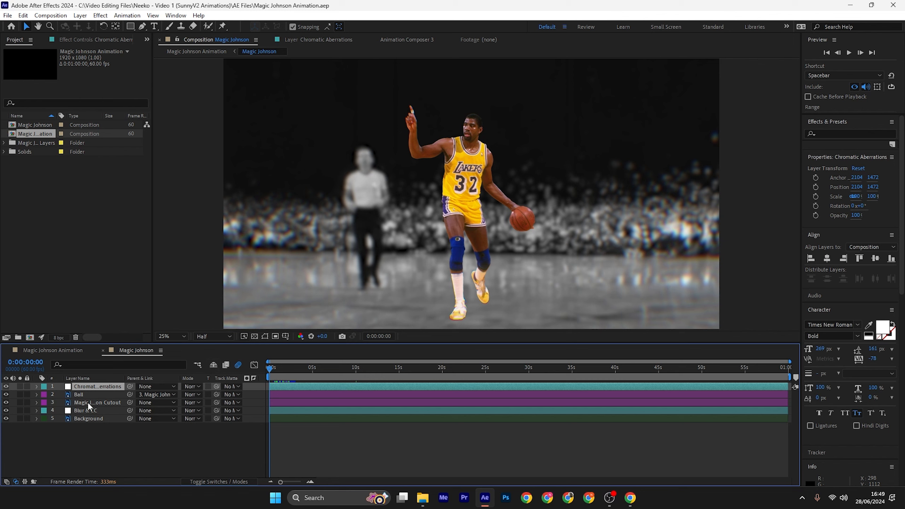
pyautogui.click(101, 410)
pyautogui.click(101, 417)
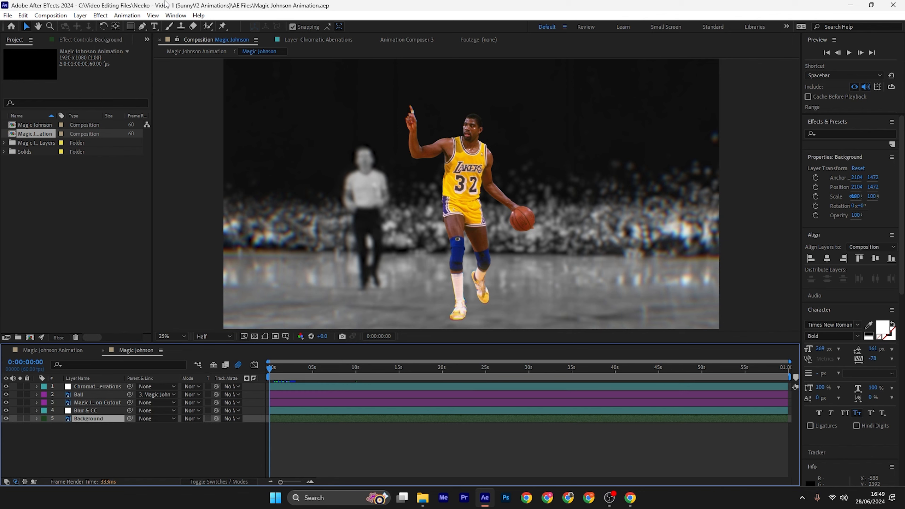
pyautogui.click(96, 39)
pyautogui.click(10, 42)
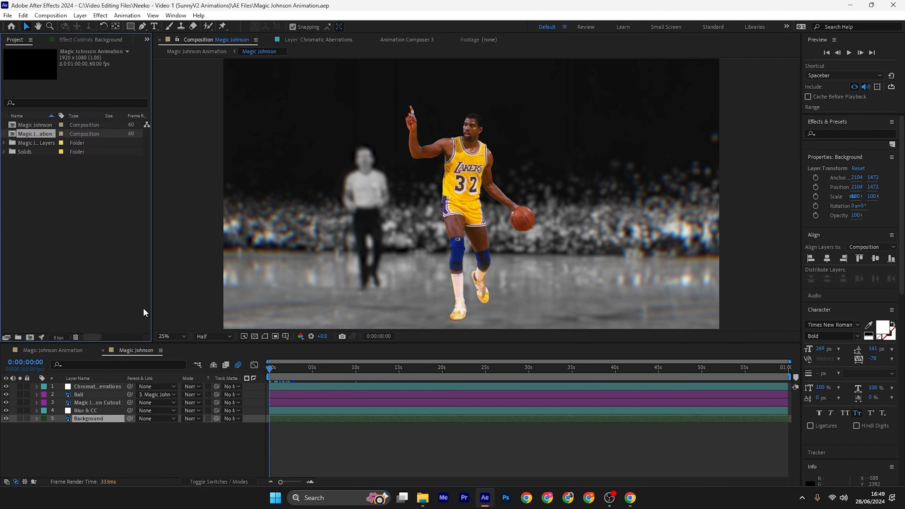
# Open the recent project MJ TUTORIAL and collapse the properties of the Ball and cutout layers
pyautogui.click(10, 26)
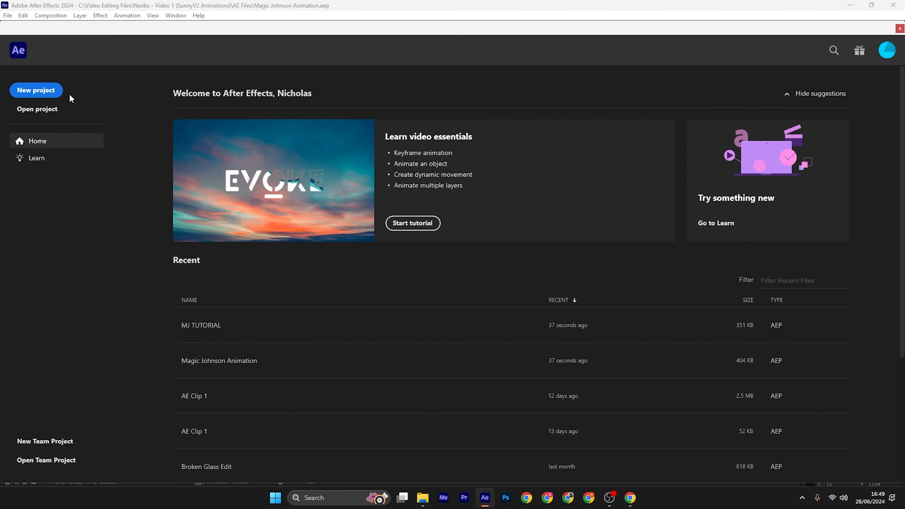
pyautogui.click(299, 334)
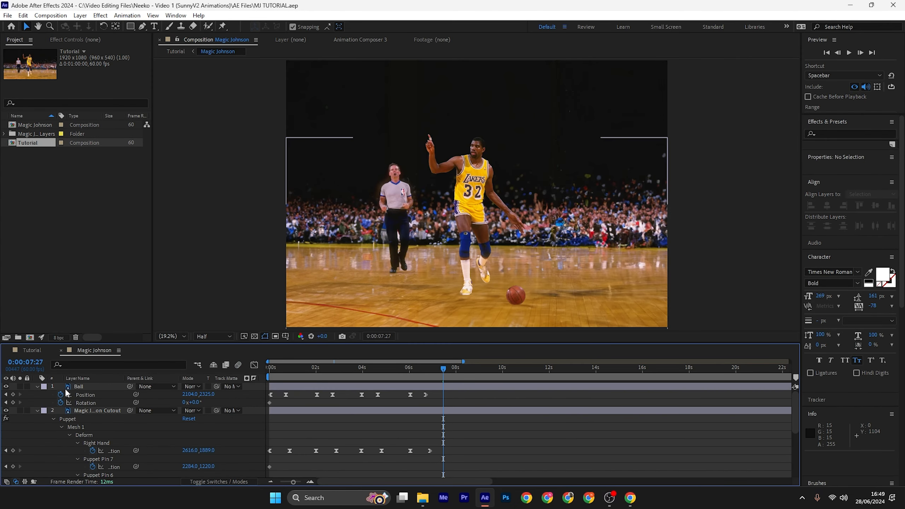
pyautogui.click(37, 386)
pyautogui.click(36, 394)
# Apply the Black & White effect to the Background layer in the Magic Johnson composition
pyautogui.click(89, 402)
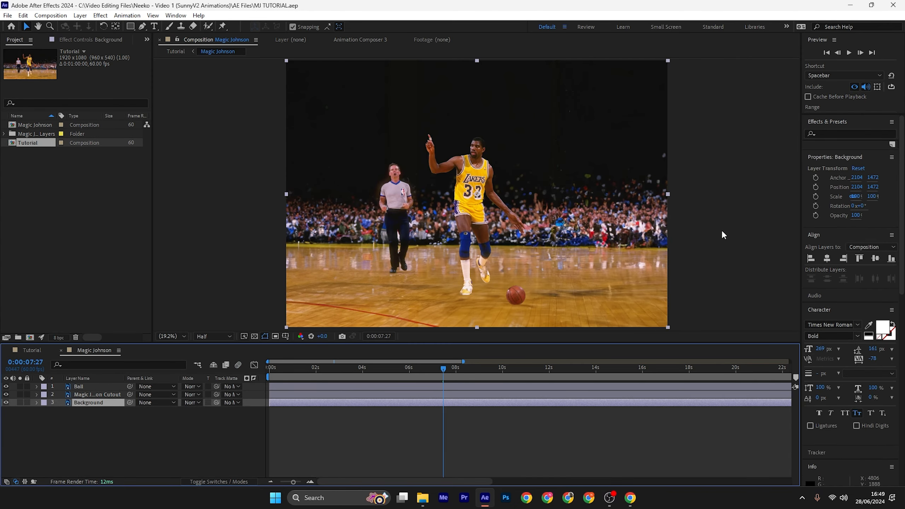
pyautogui.click(834, 133)
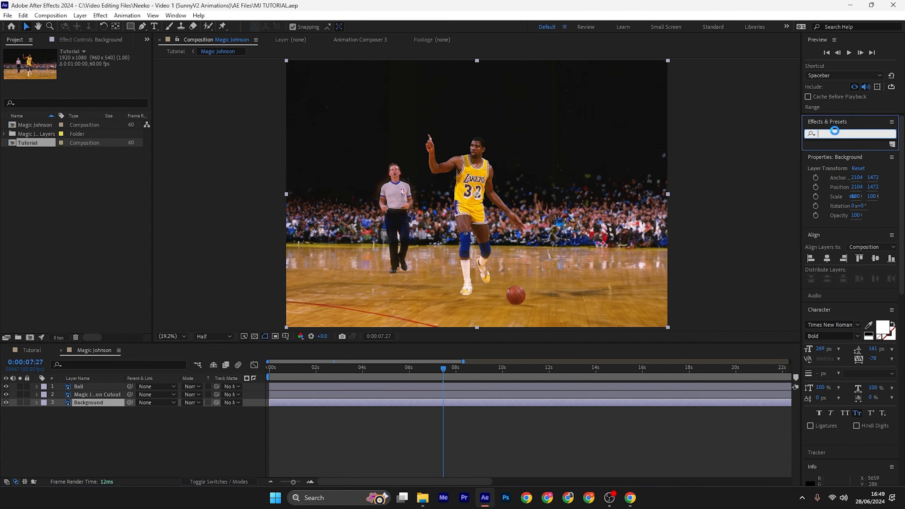
pyautogui.write('black')
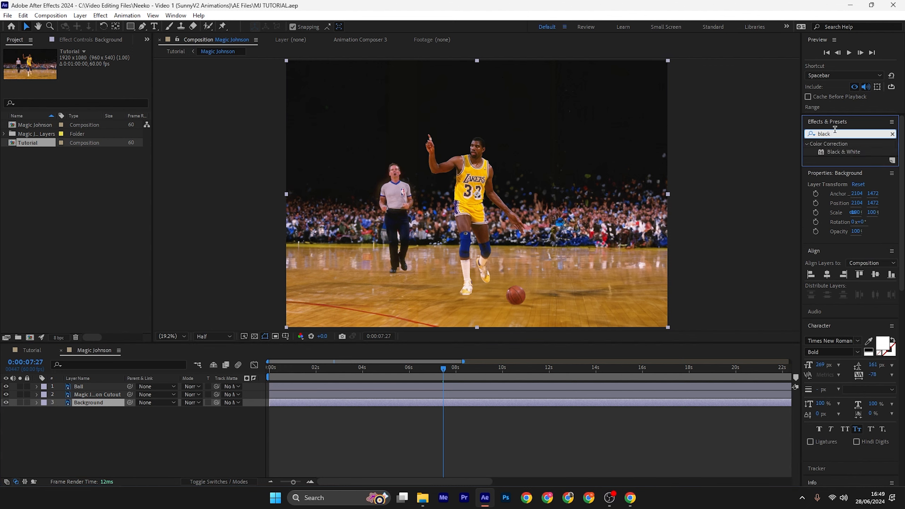
pyautogui.moveTo(843, 152); pyautogui.dragTo(96, 402)
# Apply Gaussian Blur to the Background layer and set its Blurriness to 38.3
pyautogui.click(858, 133)
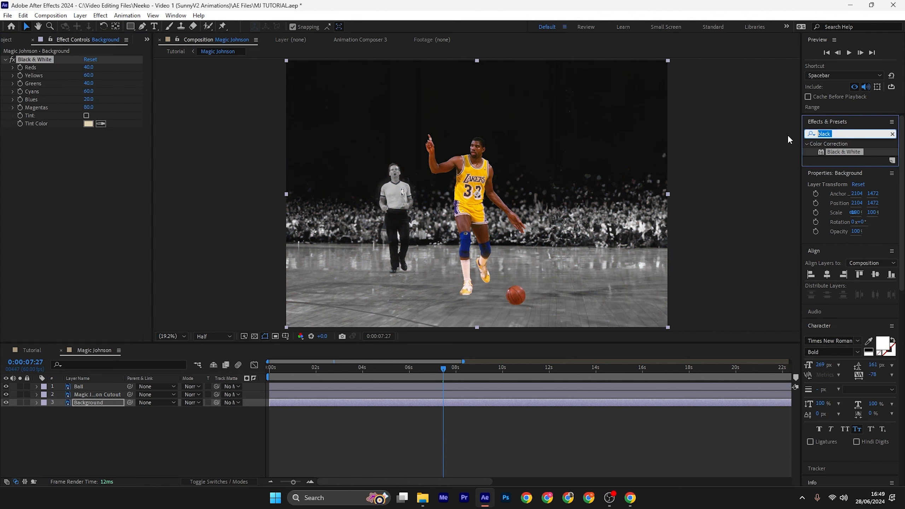
pyautogui.write('gaus')
pyautogui.moveTo(860, 153); pyautogui.dragTo(93, 401)
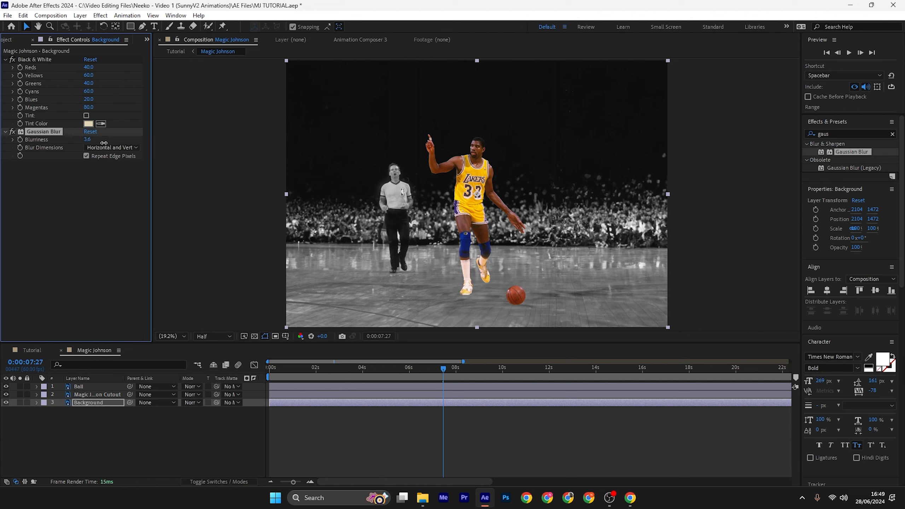
pyautogui.moveTo(87, 140); pyautogui.dragTo(348, 165)
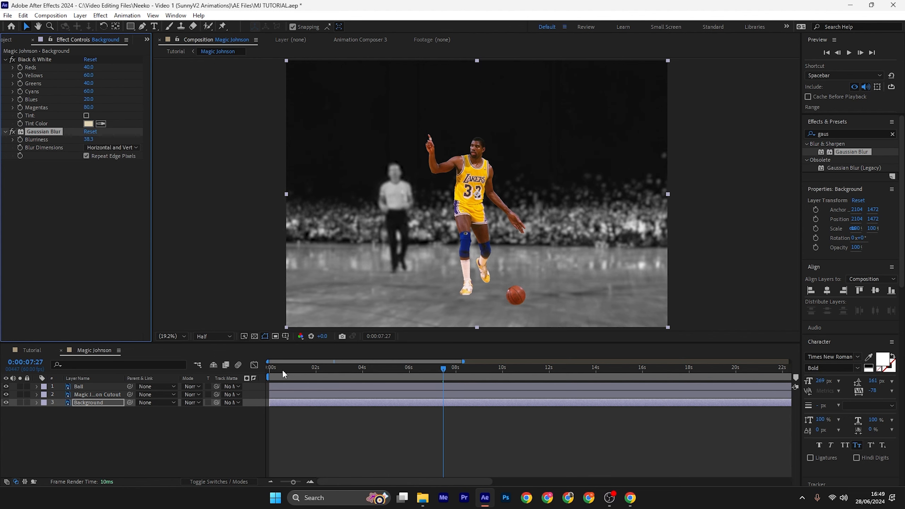
# From the first frame, try moving the Magic Johnson layer up to Position 960, 346 in the Tutorial composition, and undo the move
pyautogui.moveTo(282, 369); pyautogui.dragTo(267, 370)
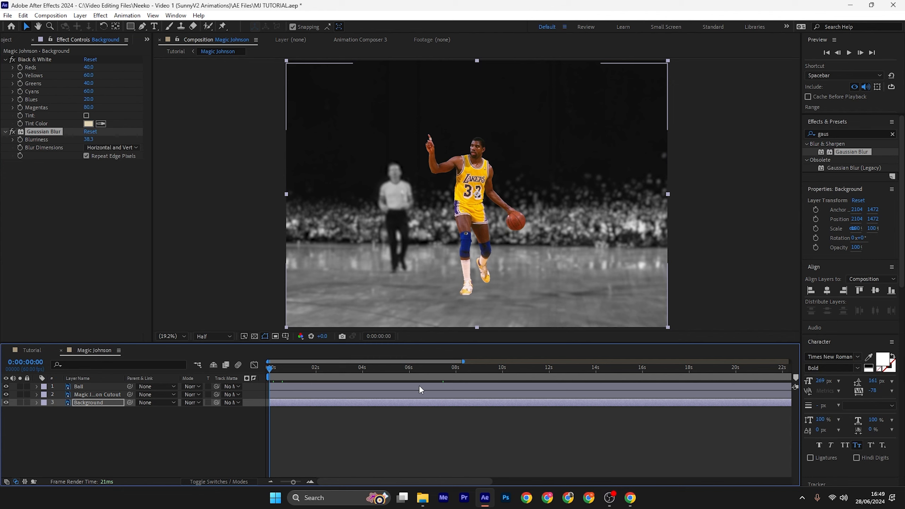
pyautogui.click(32, 349)
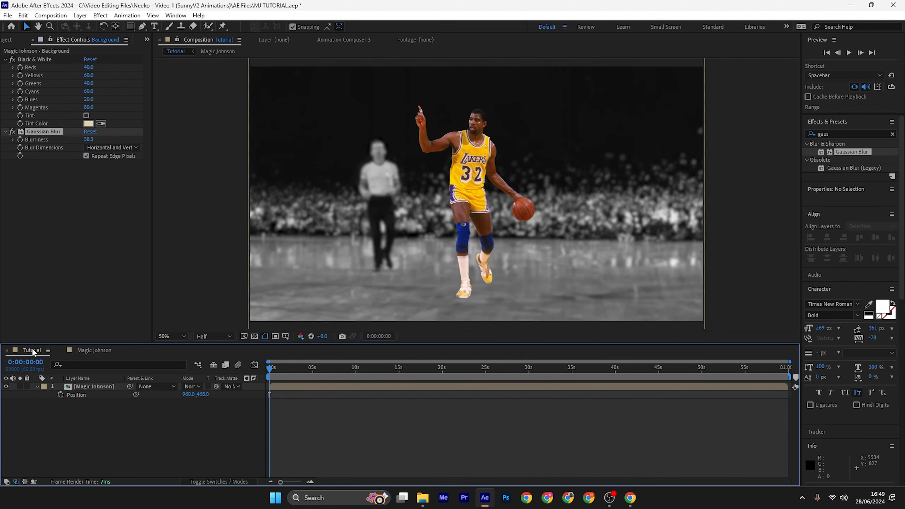
pyautogui.click(109, 385)
pyautogui.moveTo(201, 395); pyautogui.dragTo(168, 393)
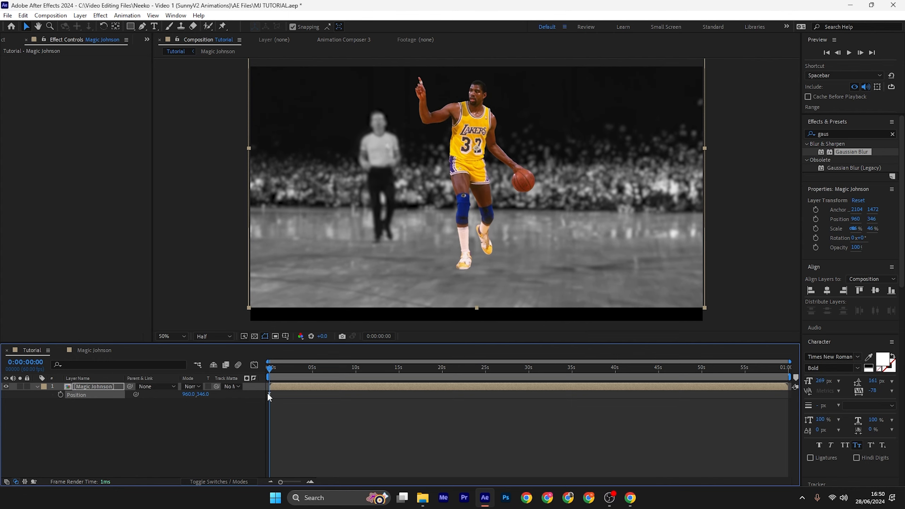
pyautogui.hotkey('ctrl', 'z')
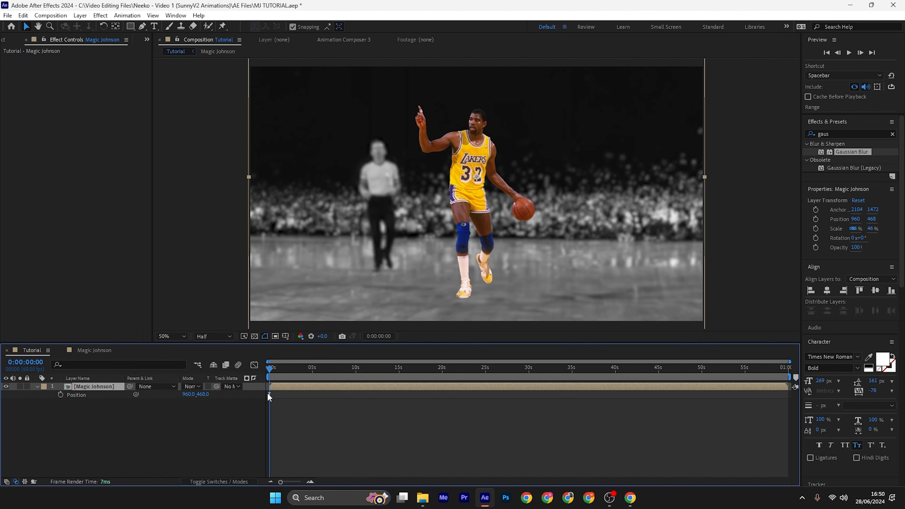
# Preview the Magic Johnson composition with the styled background, stopping at about six seconds
pyautogui.click(92, 356)
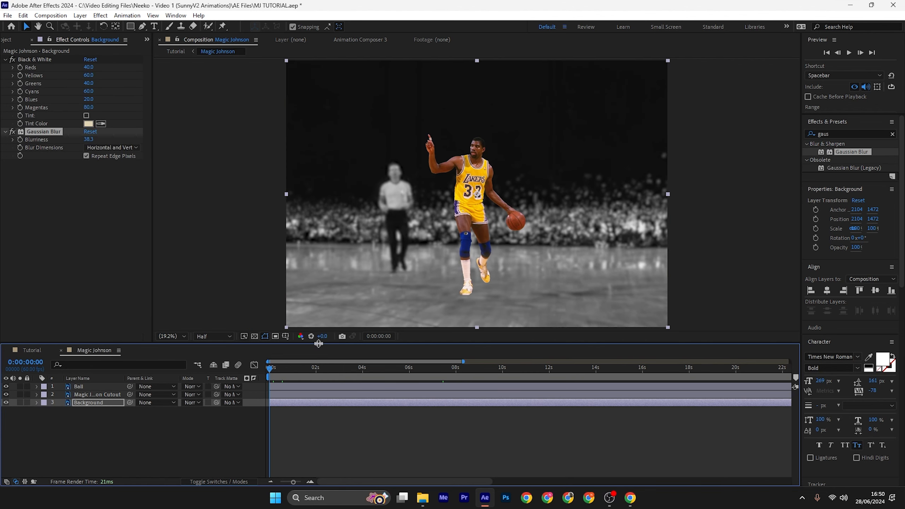
pyautogui.press('space')
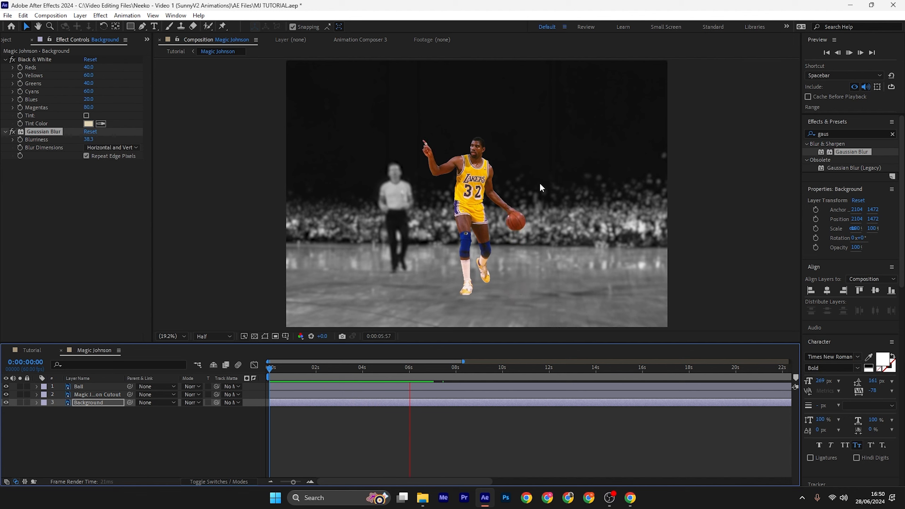
pyautogui.press('space')
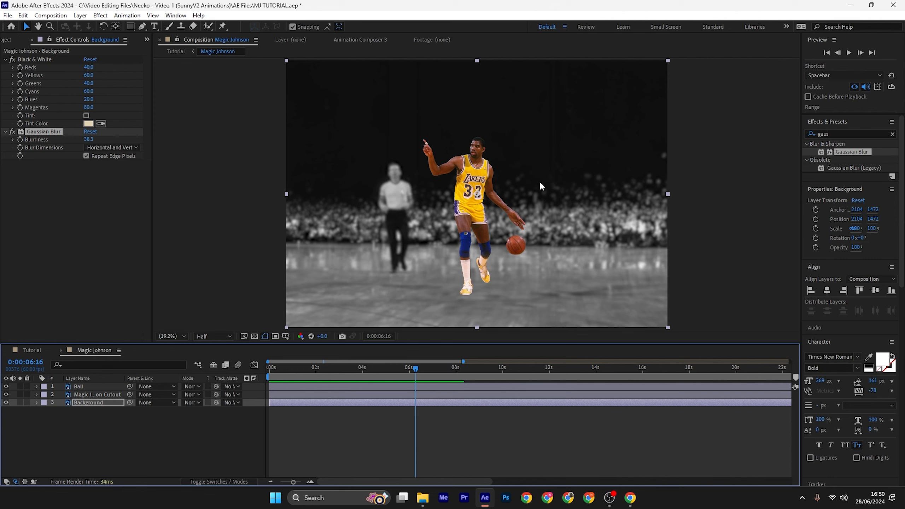
# Try resizing the Magic Johnson layer inward from its side edge in the Tutorial composition, and undo the change
pyautogui.click(224, 25)
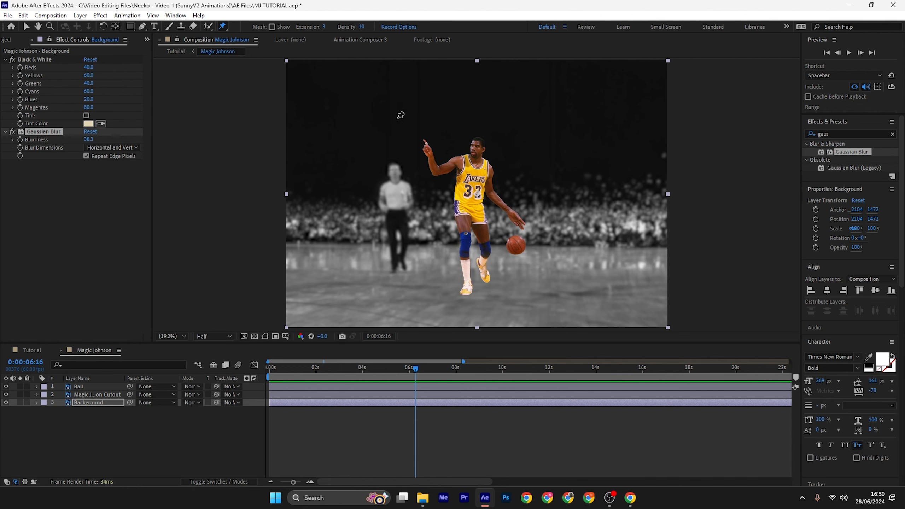
pyautogui.click(32, 350)
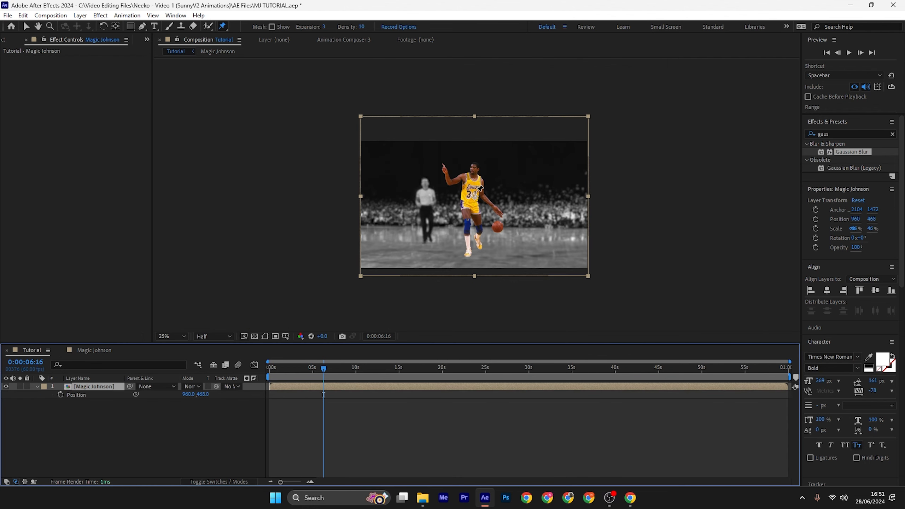
pyautogui.press('v')
pyautogui.moveTo(361, 195); pyautogui.dragTo(437, 205)
pyautogui.hotkey('ctrl', 'z')
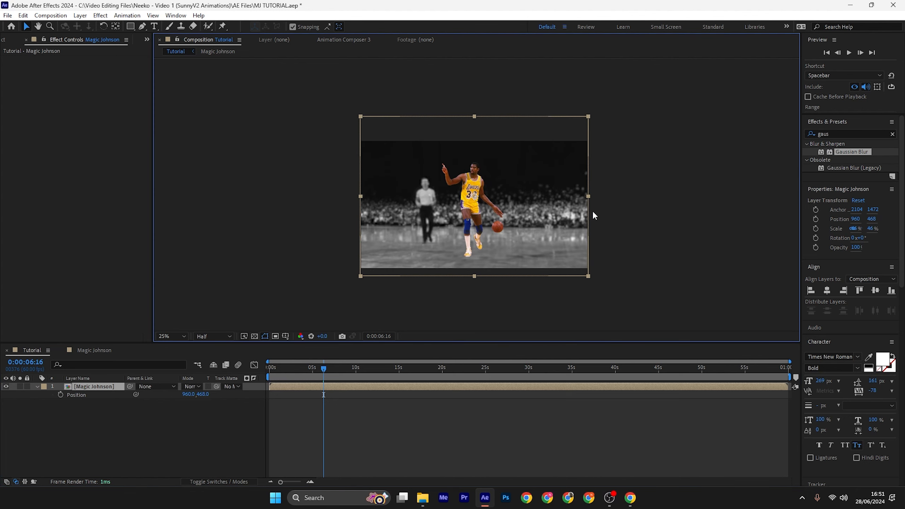